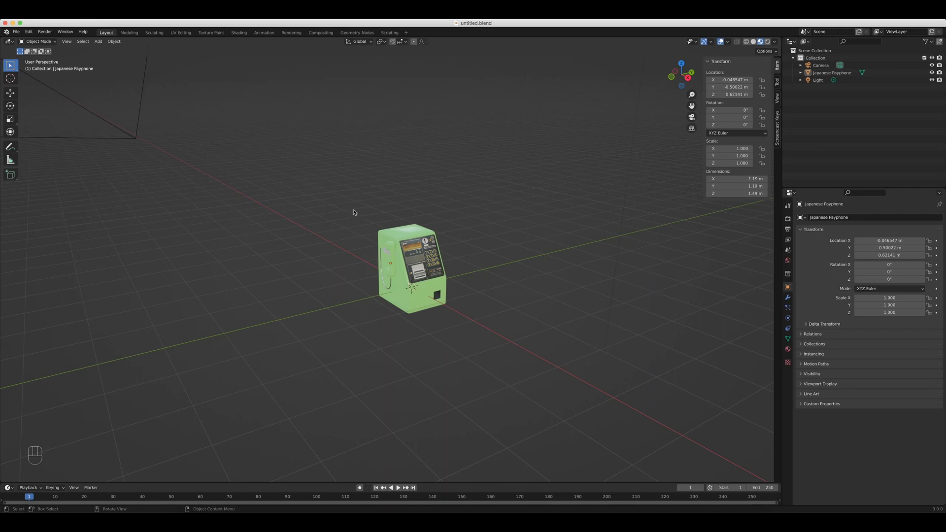
# Clear the Japanese Payphone's location so that it sits at the world origin
pyautogui.scroll(3, 489, 267)
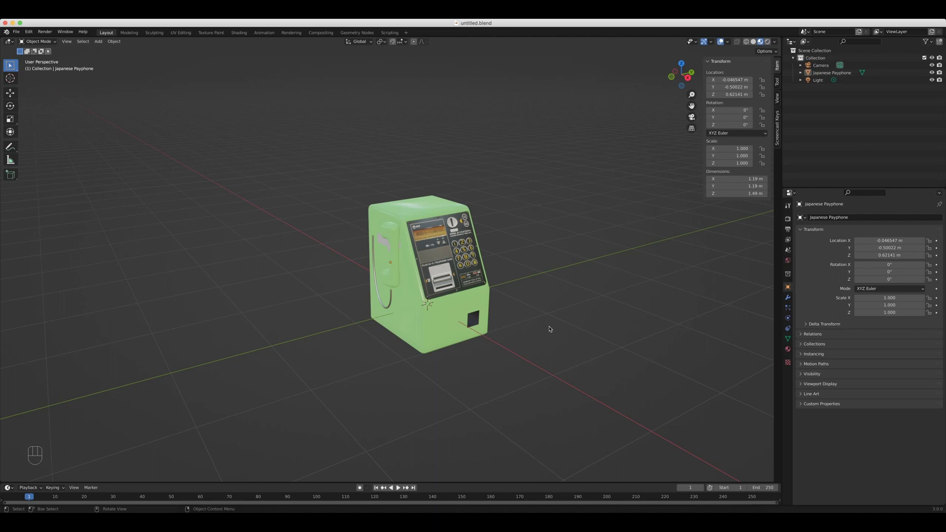
pyautogui.moveTo(548, 323); pyautogui.dragTo(616, 270, button='middle')
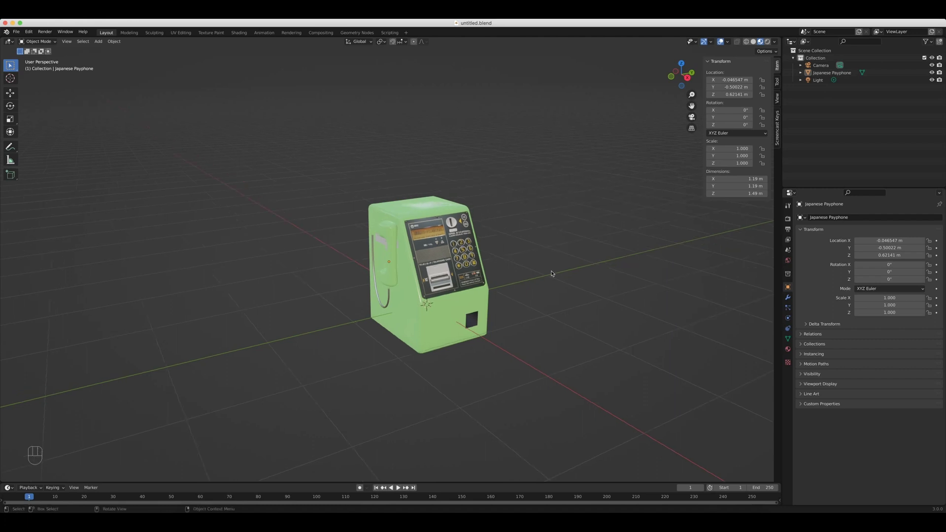
pyautogui.moveTo(553, 272)
pyautogui.mouseDown(button='middle')
pyautogui.moveTo(453, 264)
pyautogui.moveTo(424, 217)
pyautogui.moveTo(553, 251)
pyautogui.moveTo(562, 268)
pyautogui.mouseUp(button='middle')
pyautogui.scroll(-2, 562, 269)
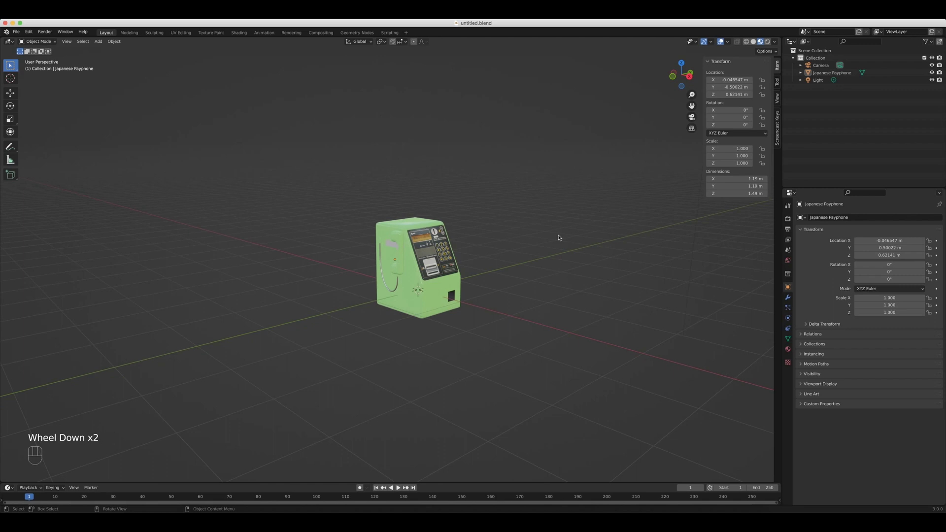
pyautogui.hotkey('alt', 'g')
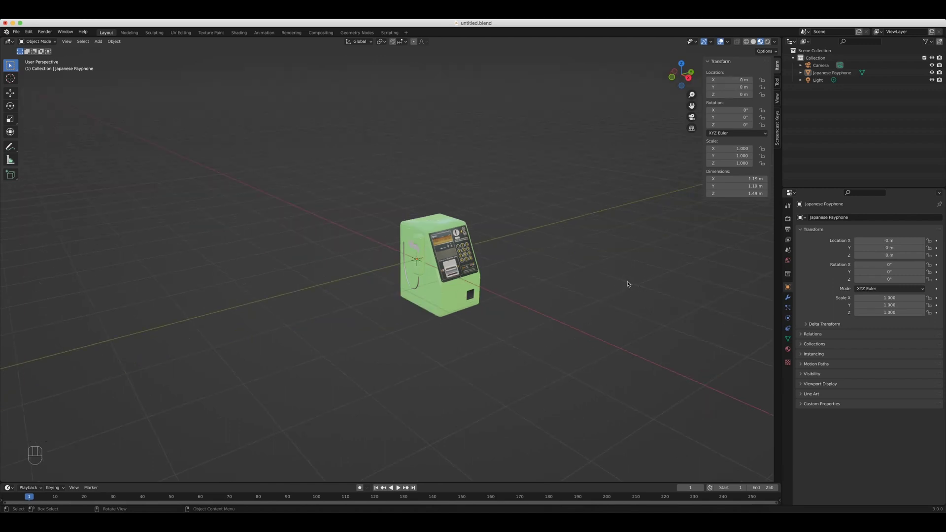
# Select the Japanese Payphone and try moving it freely without an axis constraint, cancelling the move
pyautogui.click(458, 261)
pyautogui.scroll(3, 408, 193)
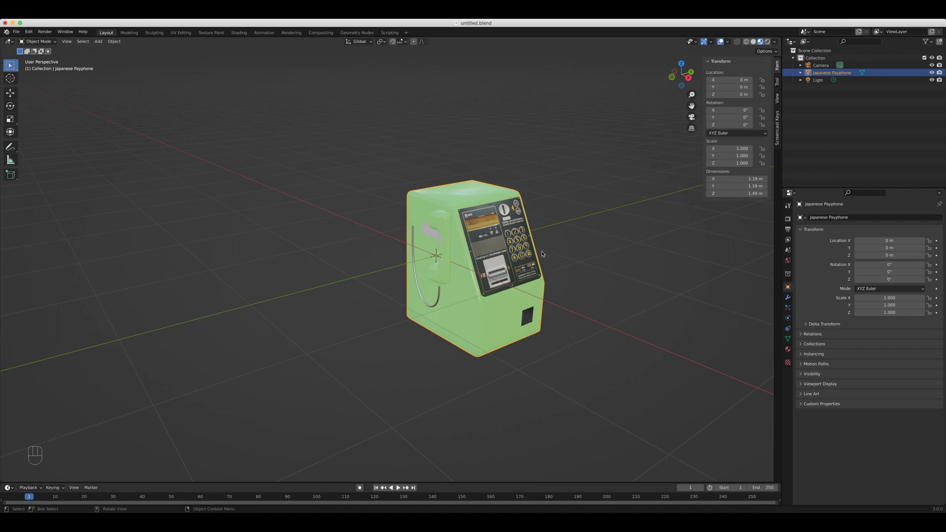
pyautogui.press('g')
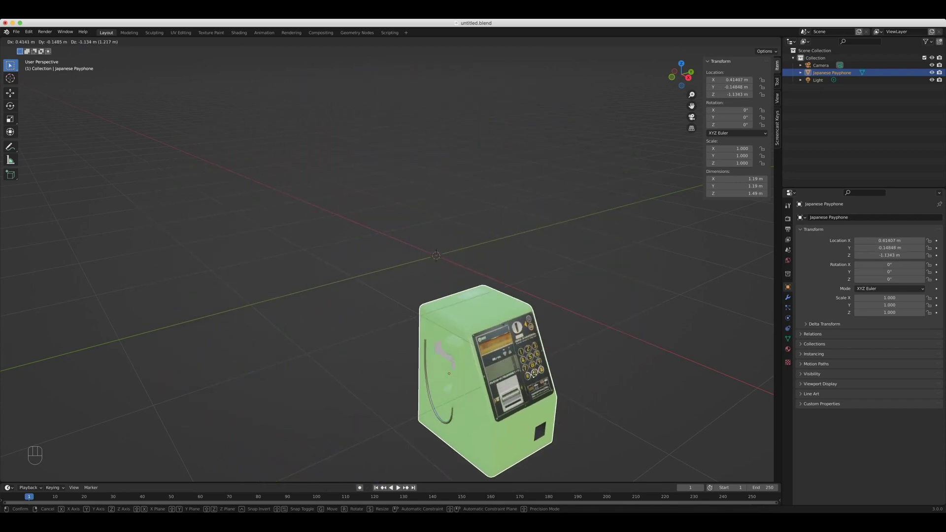
pyautogui.rightClick(522, 190)
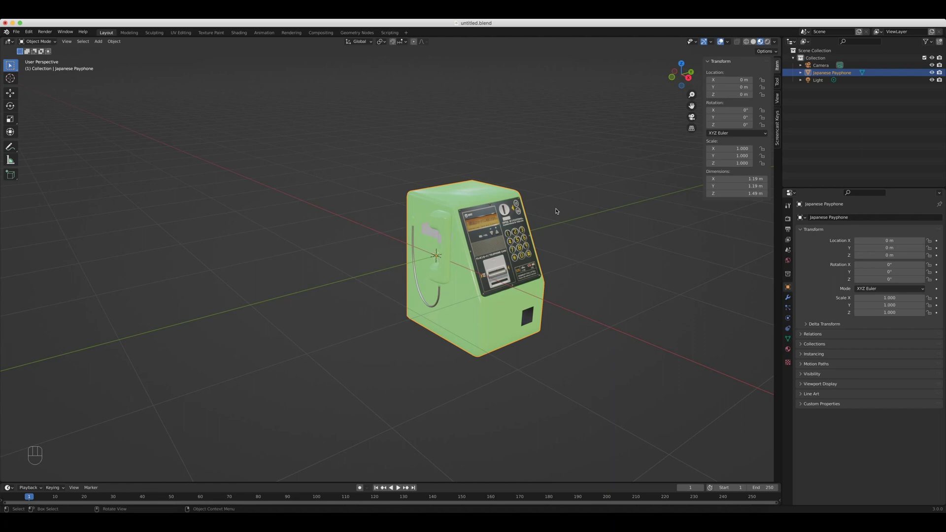
# Try moving the payphone along the global Y axis only, and cancel the move
pyautogui.scroll(-2, 556, 211)
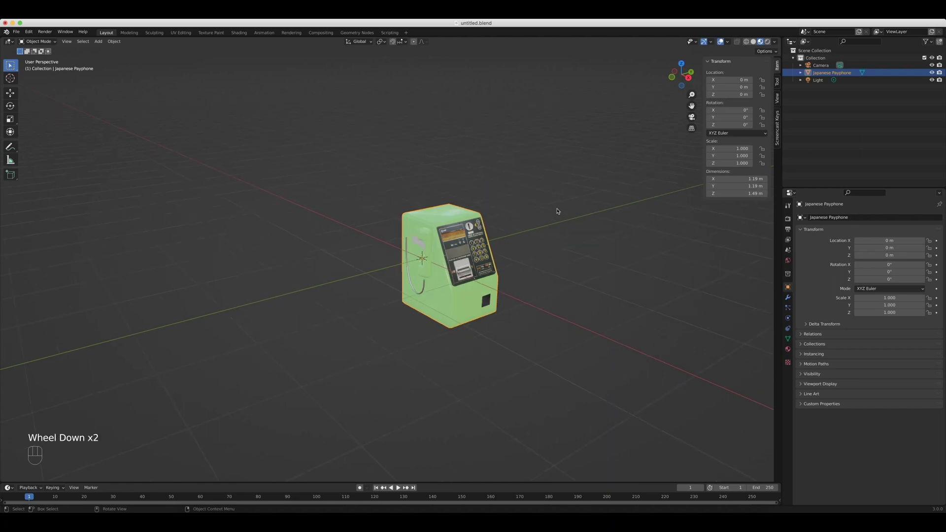
pyautogui.keyDown('shift'); pyautogui.moveTo(573, 250); pyautogui.dragTo(530, 282, button='middle'); pyautogui.keyUp('shift')
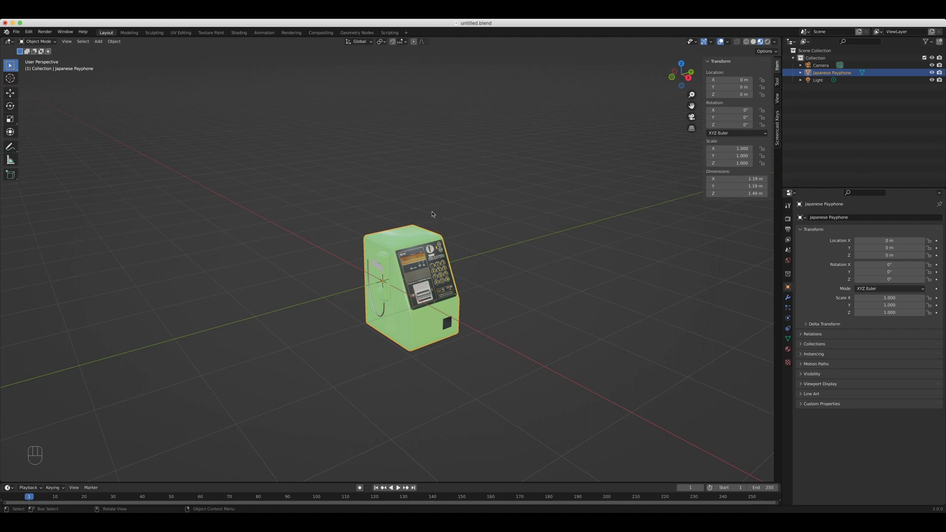
pyautogui.click(423, 253)
pyautogui.press('g')
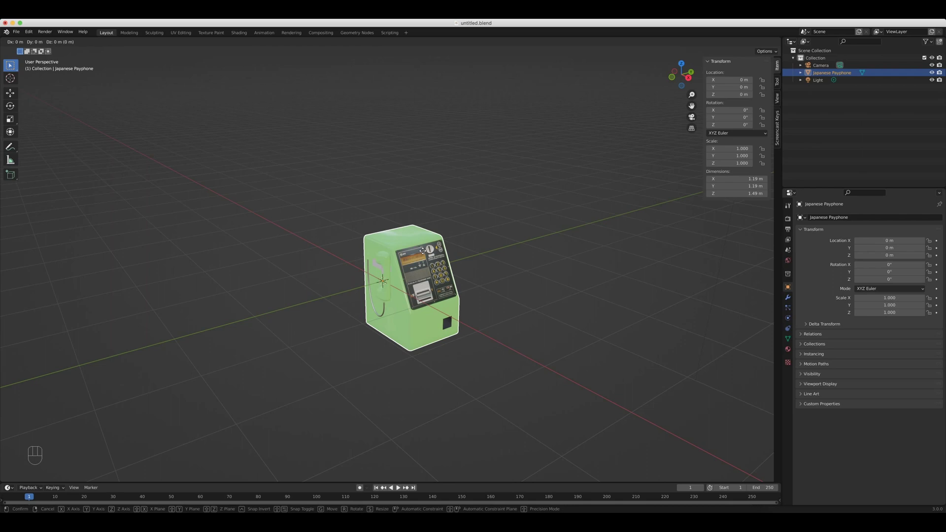
pyautogui.press('y')
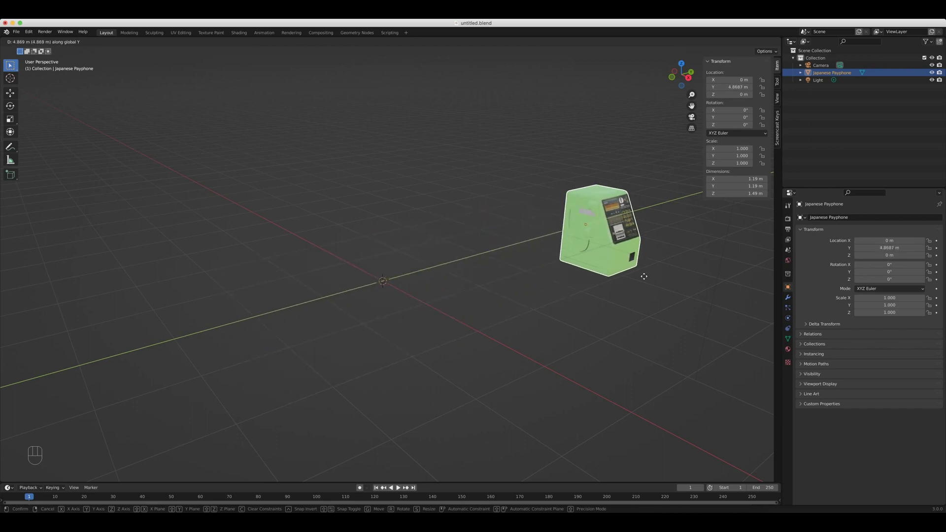
pyautogui.rightClick(549, 256)
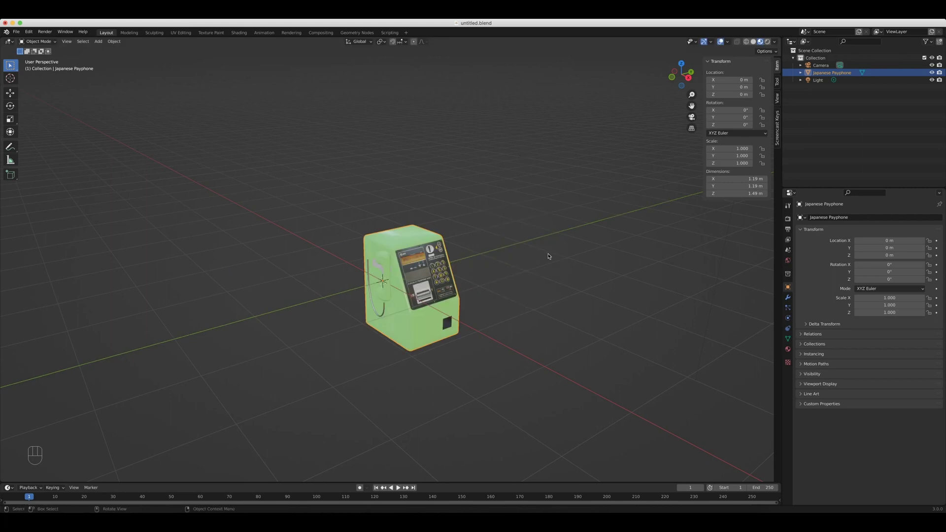
# Try moving the payphone along the global X axis and along the global Z axis, cancelling the moves
pyautogui.scroll(-2, 548, 257)
pyautogui.press('g')
pyautogui.press('x')
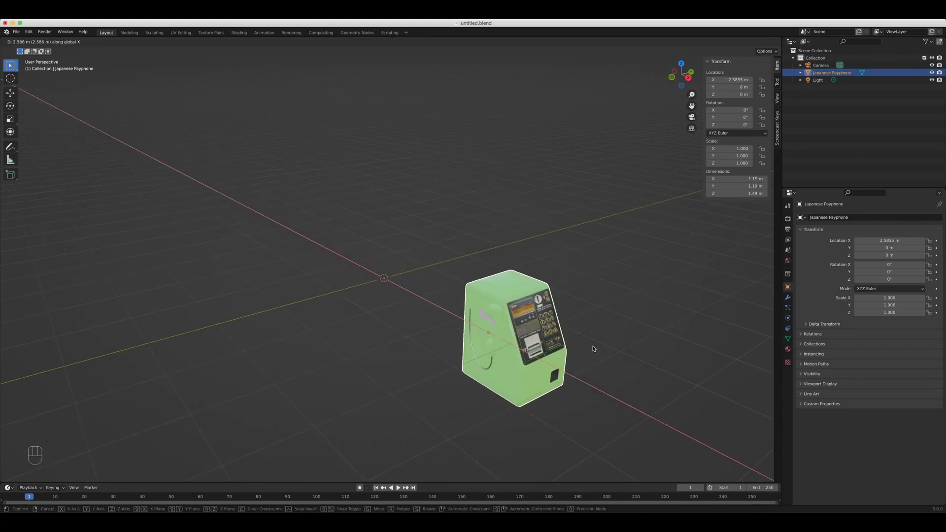
pyautogui.press('g')
pyautogui.press('z')
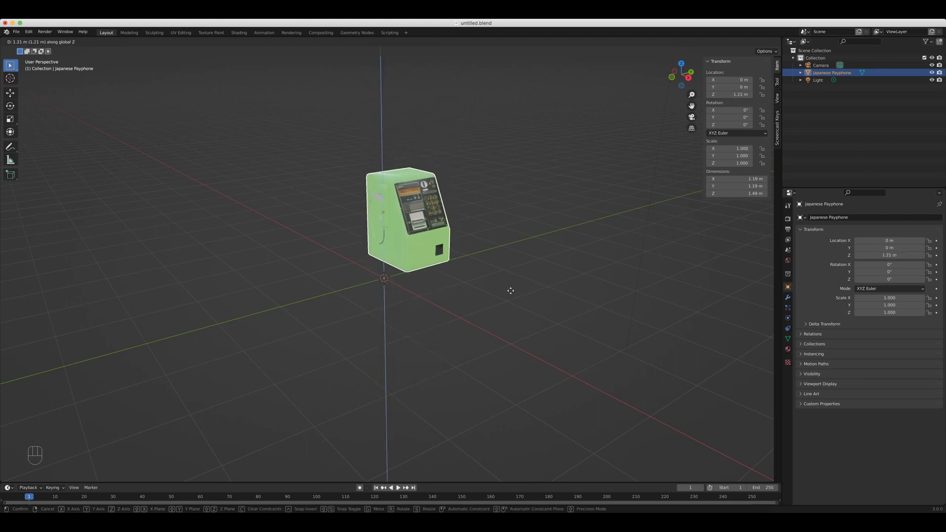
pyautogui.press('Escape')
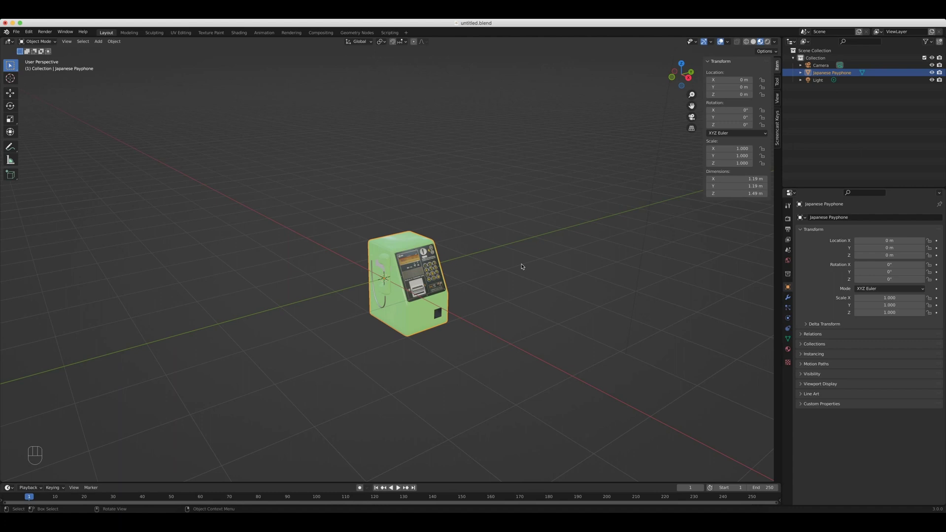
# Try moving the payphone in the YZ plane with the global X axis locked, cancel the move and deselect it
pyautogui.click(431, 274)
pyautogui.press('g')
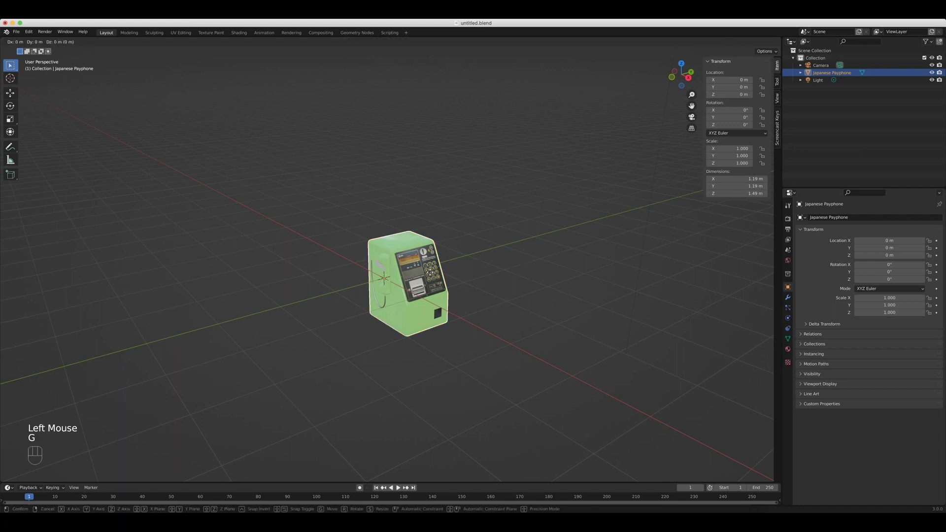
pyautogui.press('shift')
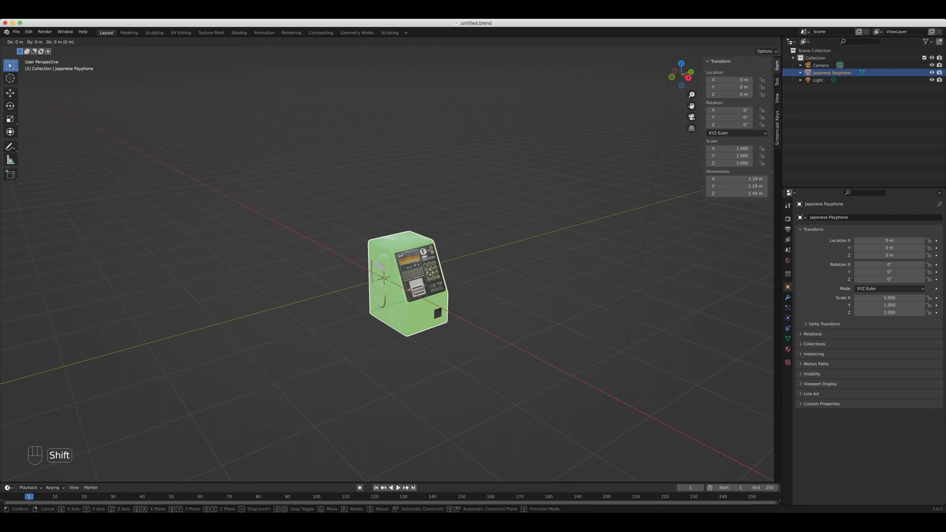
pyautogui.hotkey('shift', 'x')
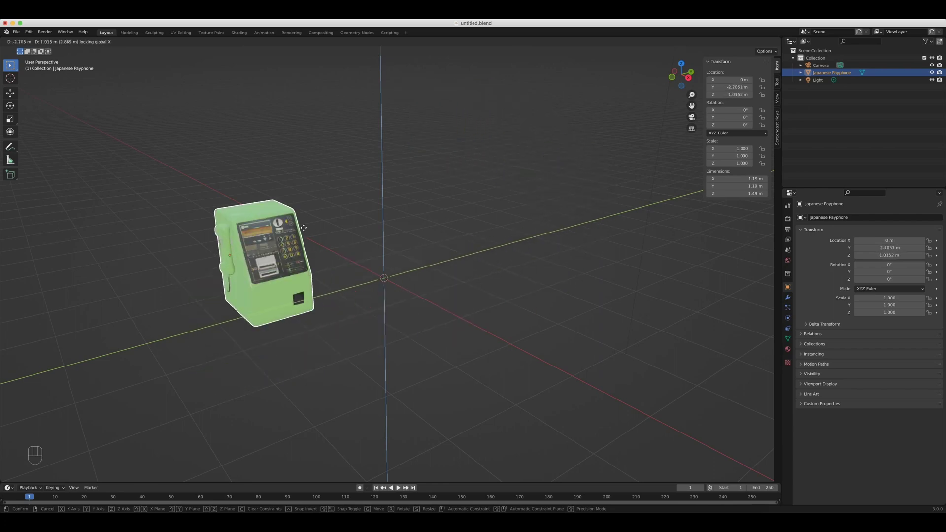
pyautogui.rightClick(422, 201)
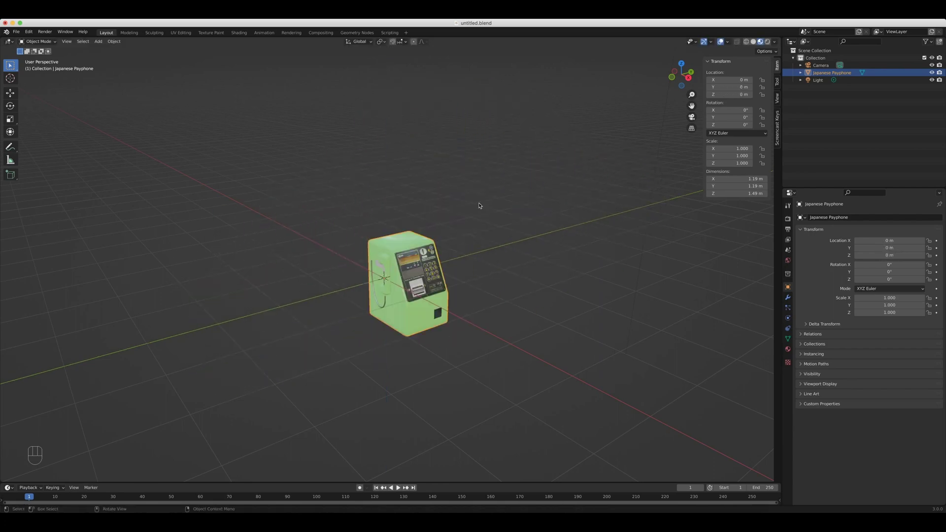
pyautogui.click(493, 202)
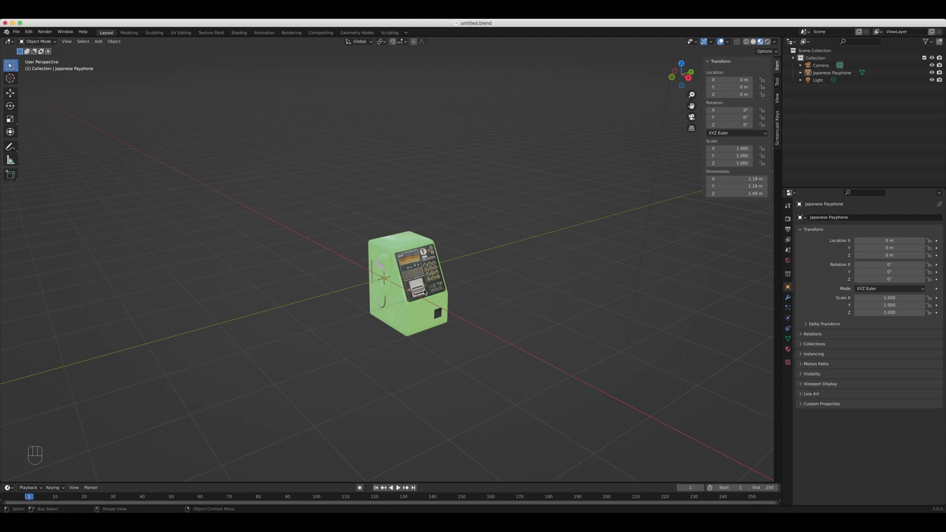
# Select the payphone and try moving it in the XY plane with the global Z axis locked, cancelling the move
pyautogui.click(424, 292)
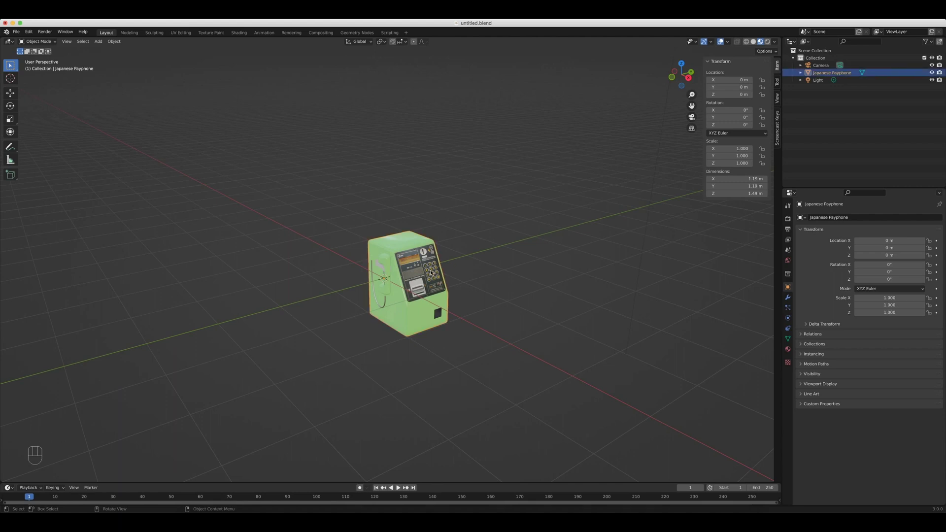
pyautogui.press('g')
pyautogui.press('shift')
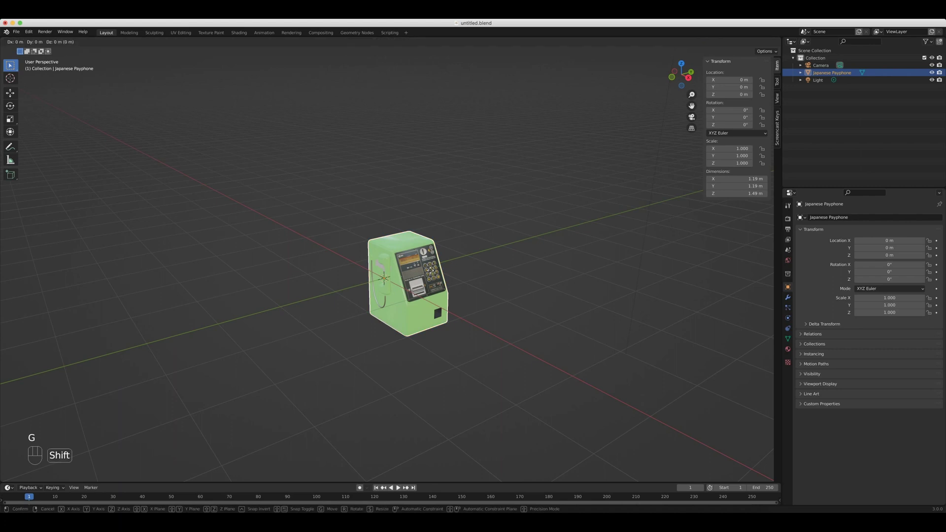
pyautogui.hotkey('shift', 'z')
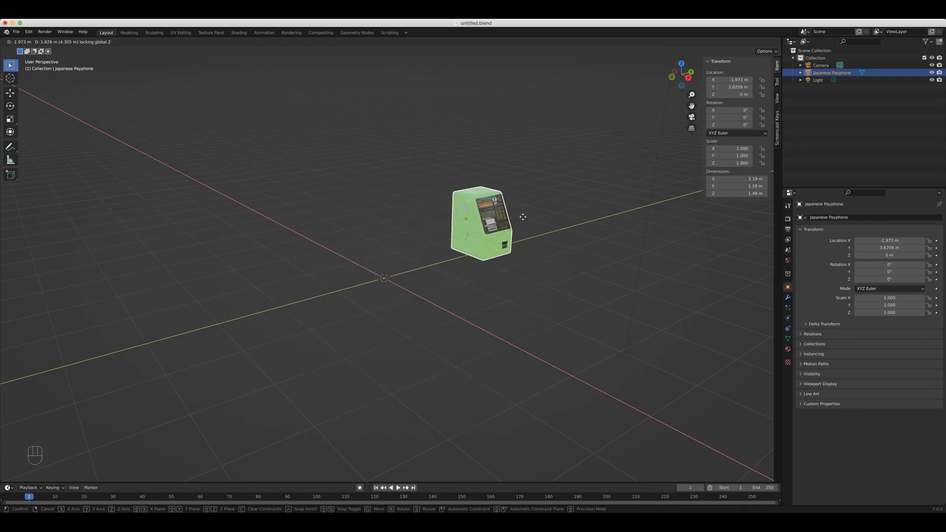
pyautogui.press('Escape')
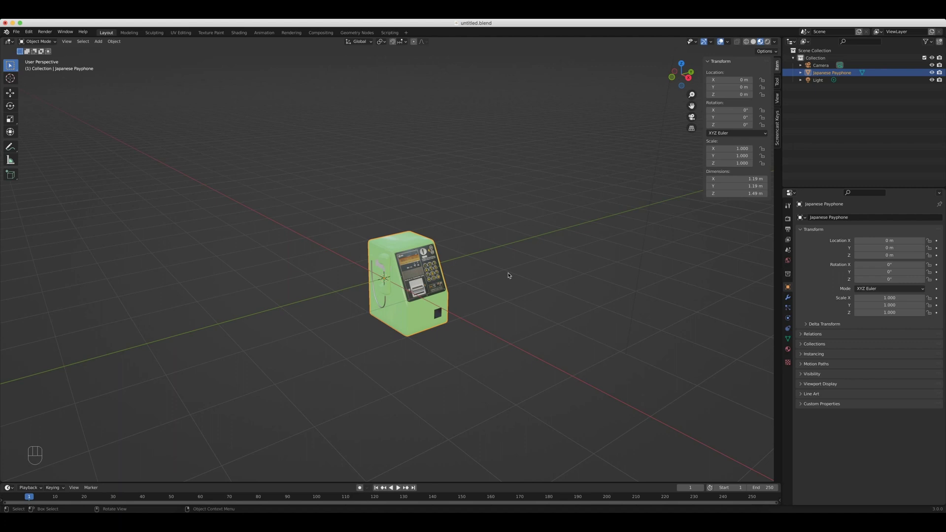
# Move the payphone exactly 2 m along the global X axis and undo the move
pyautogui.click(416, 272)
pyautogui.press('g')
pyautogui.press('x')
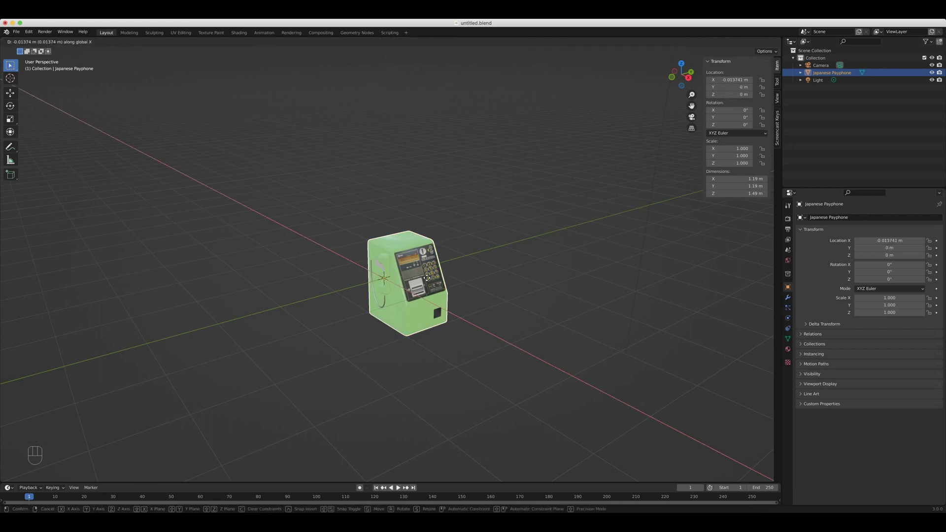
pyautogui.press('2')
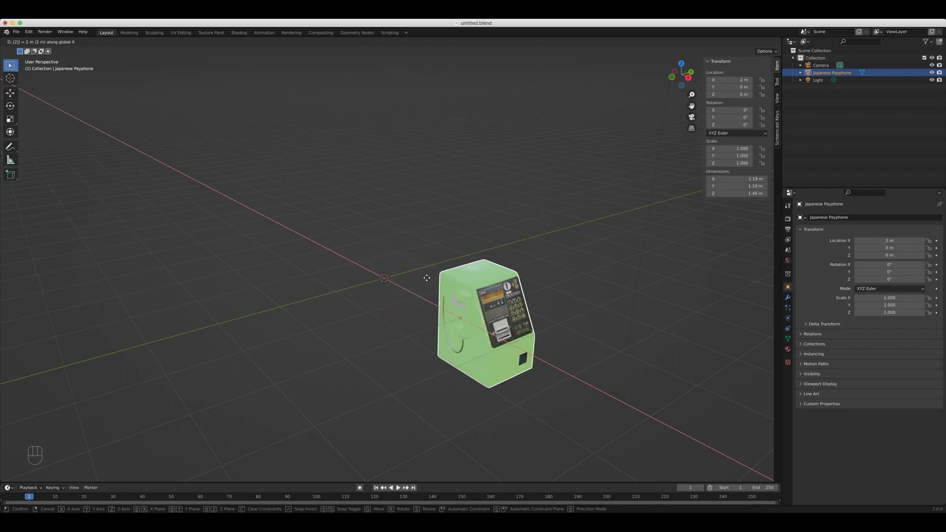
pyautogui.press('Return')
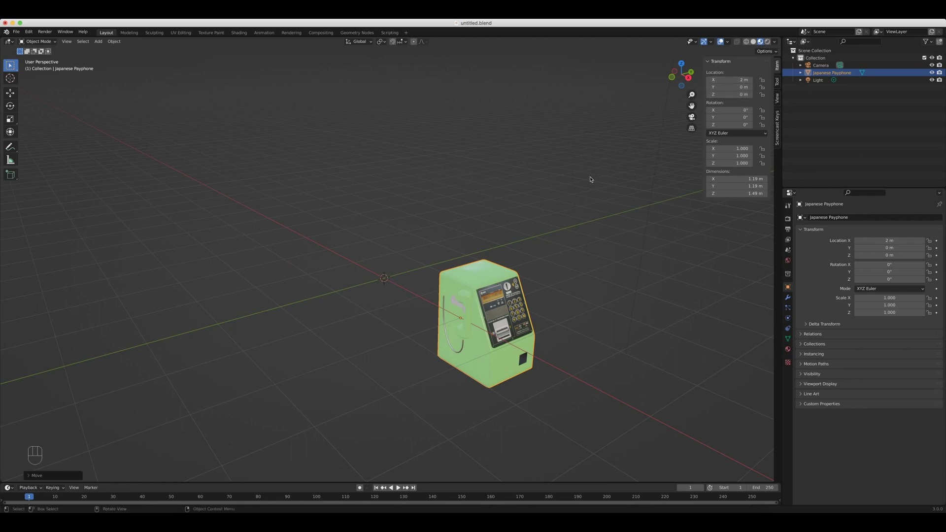
pyautogui.hotkey('ctrl', 'z')
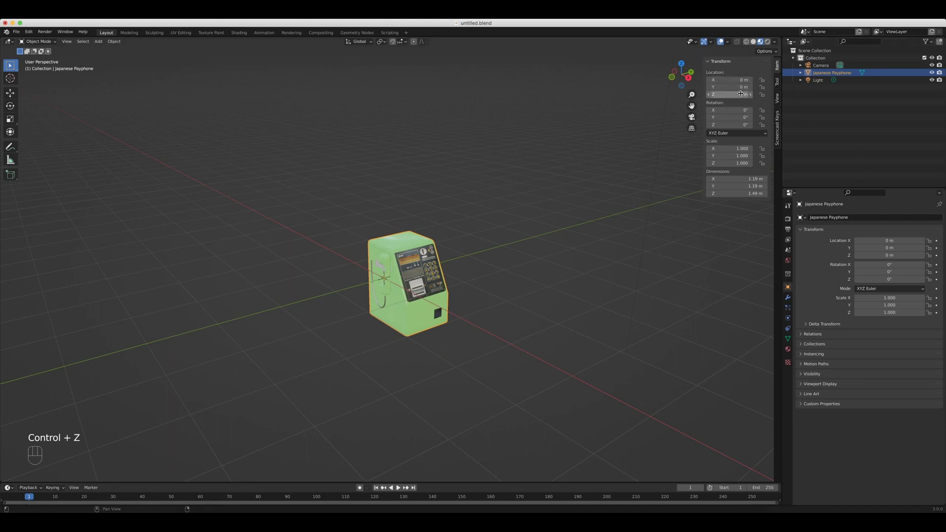
# Move the payphone exactly -2 m along the global Y axis and undo the move
pyautogui.click(420, 275)
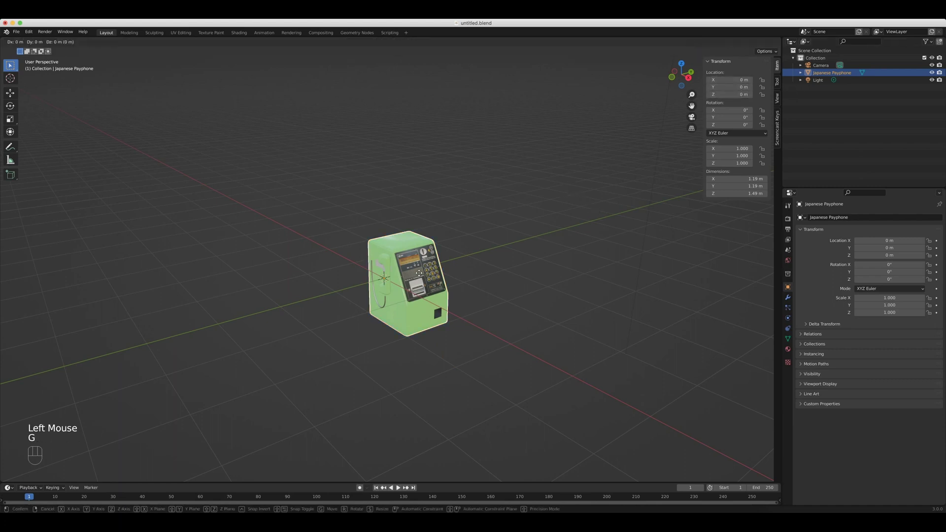
pyautogui.press('g')
pyautogui.press('y')
pyautogui.press('2')
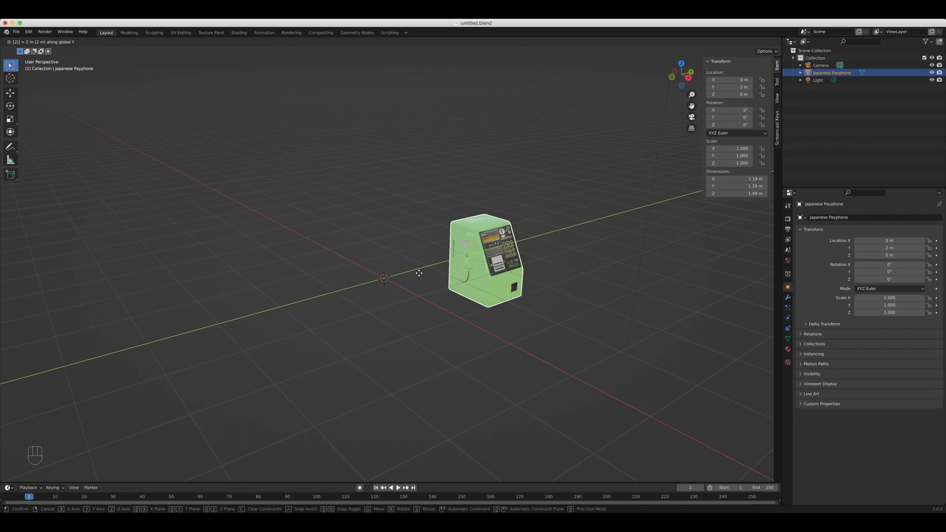
pyautogui.press('-')
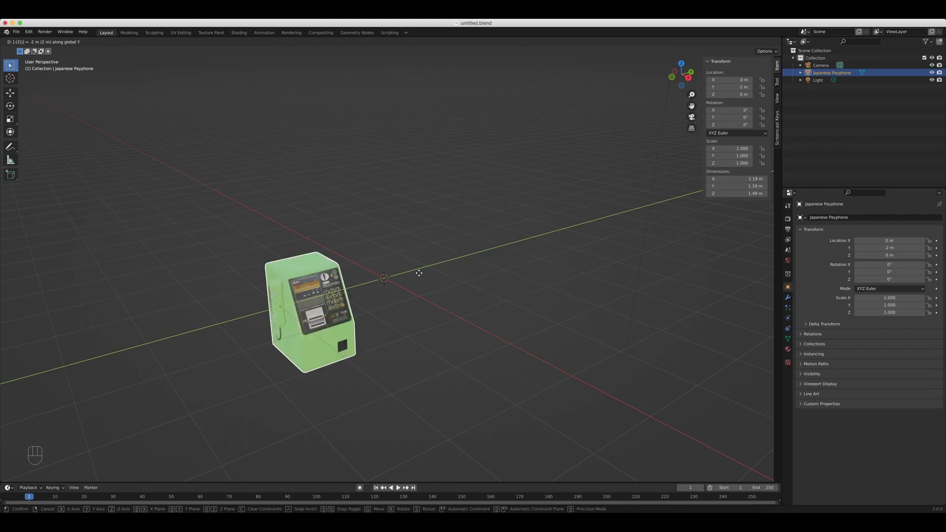
pyautogui.press('Return')
pyautogui.hotkey('ctrl', 'z')
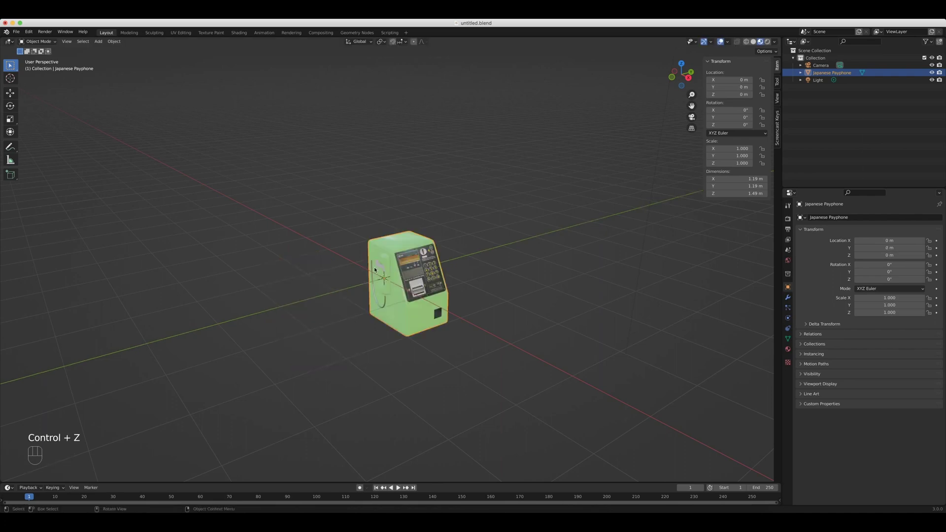
# Try moving the payphone -2 m along the global Z axis, cancel the move and deselect it
pyautogui.press('g')
pyautogui.press('z')
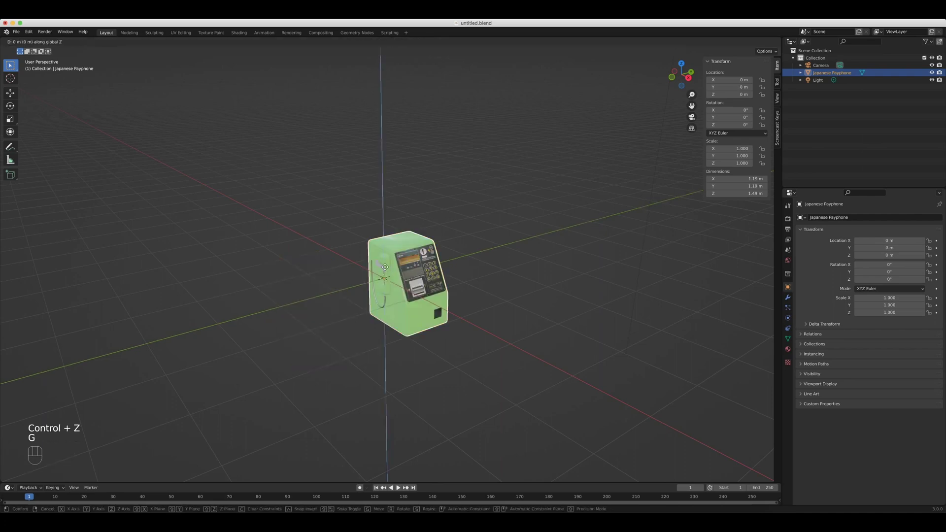
pyautogui.press('2')
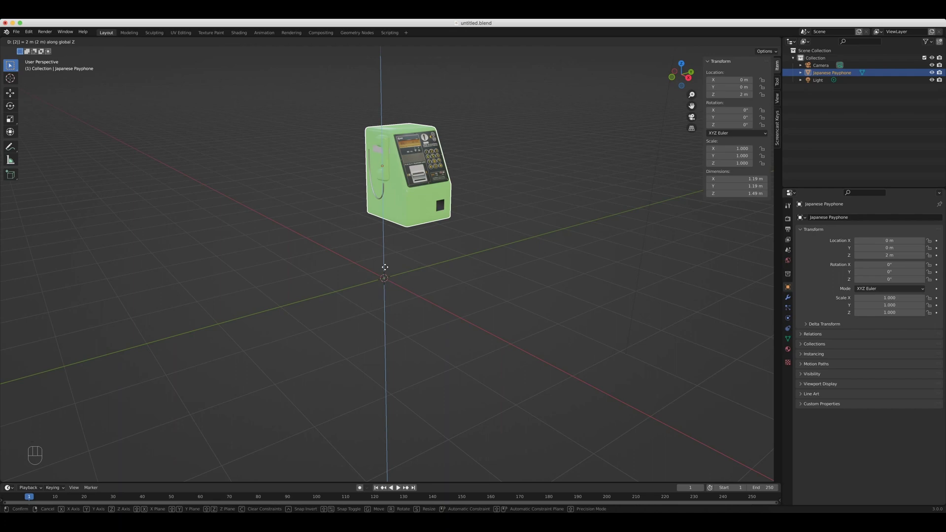
pyautogui.press('-')
pyautogui.press('Escape')
pyautogui.click(557, 244)
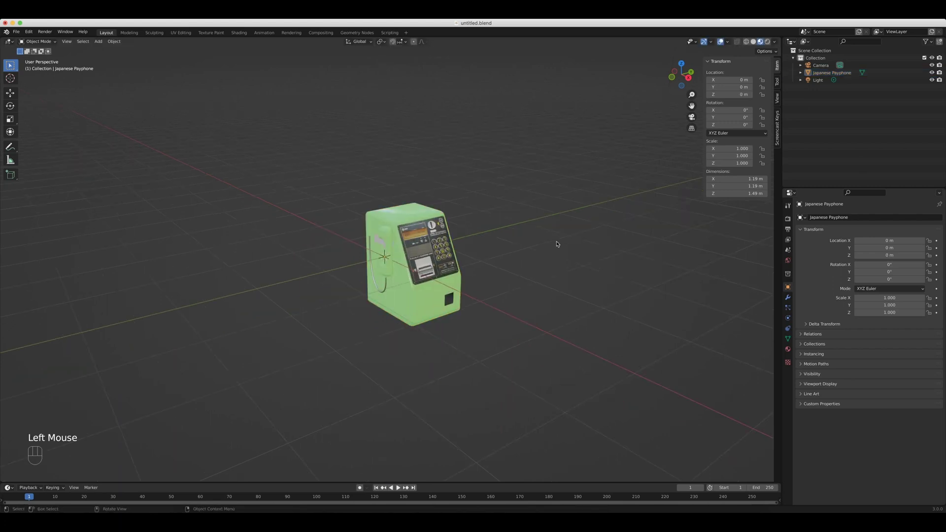
# Select the Japanese payphone and switch it to Edit Mode
pyautogui.click(434, 260)
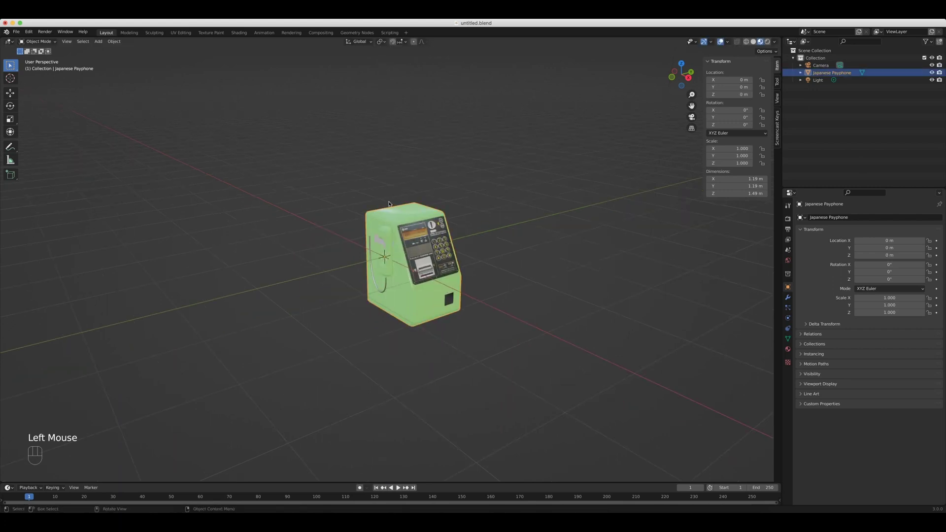
pyautogui.click(52, 42)
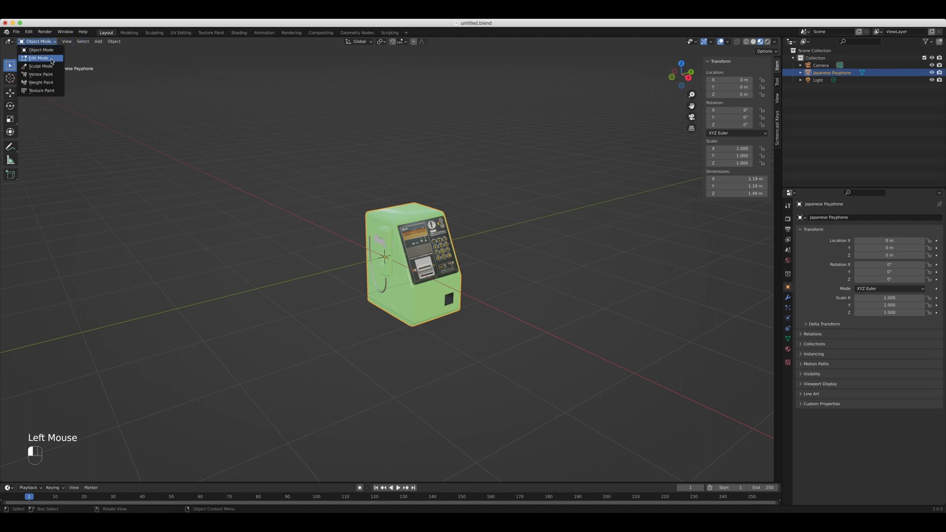
pyautogui.click(39, 58)
pyautogui.scroll(2, 508, 314)
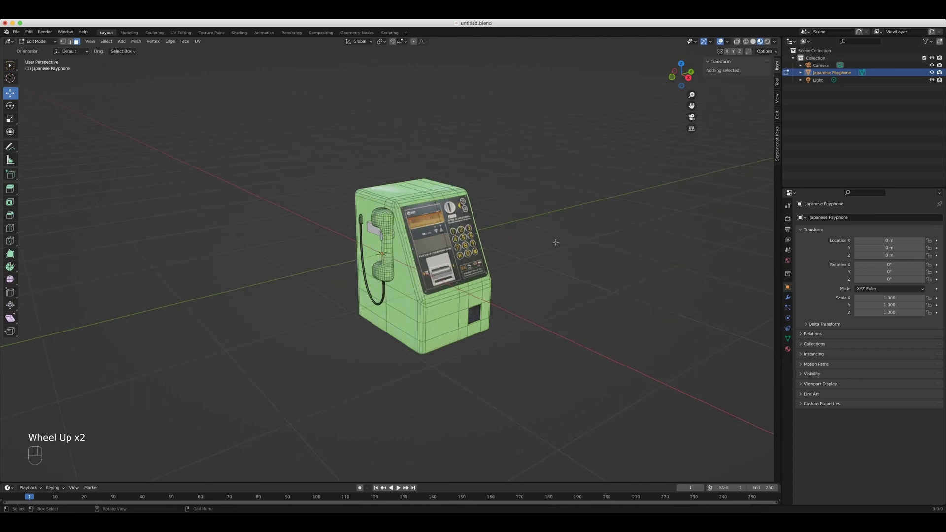
# Toggle the payphone between Object Mode and Edit Mode several times, ending in Edit Mode
pyautogui.press('Tab')
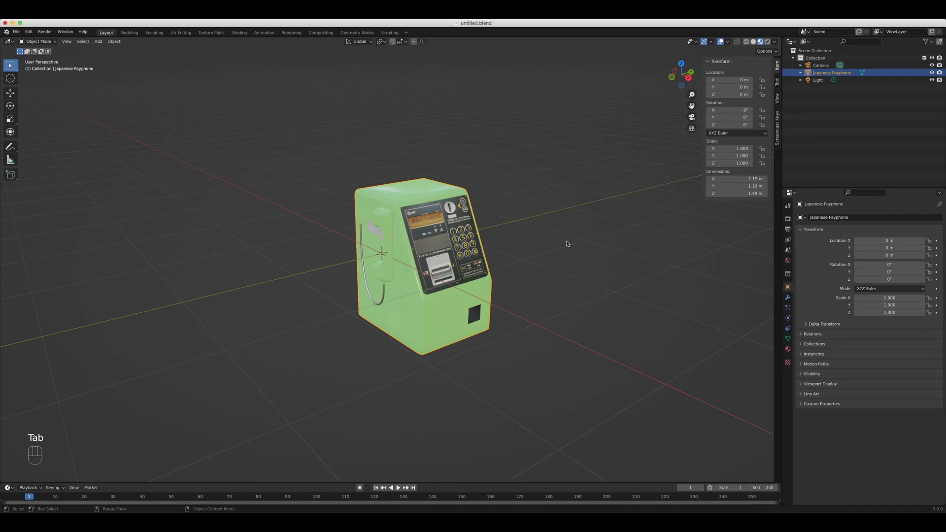
pyautogui.press('Tab')
pyautogui.press('Tab')
pyautogui.press('Tab')
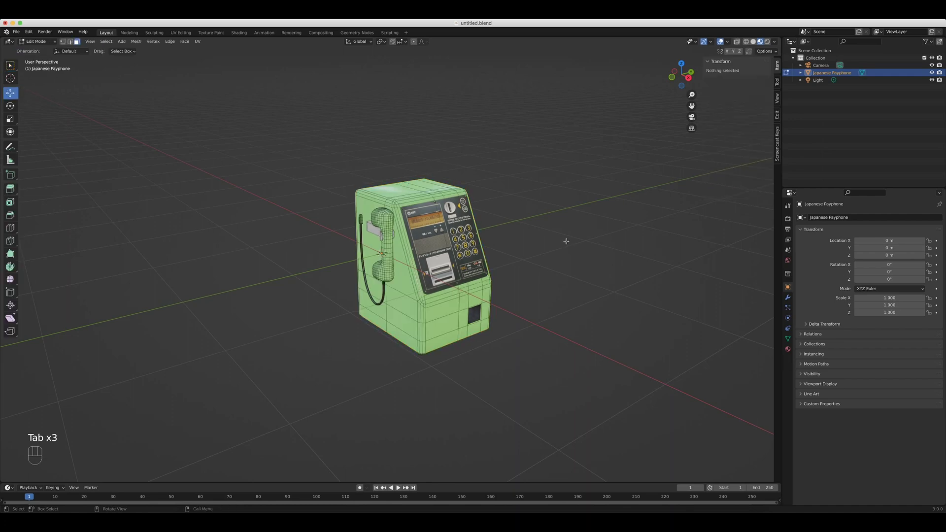
pyautogui.press('Tab')
pyautogui.press('Tab')
pyautogui.press('Tab')
pyautogui.press('Tab')
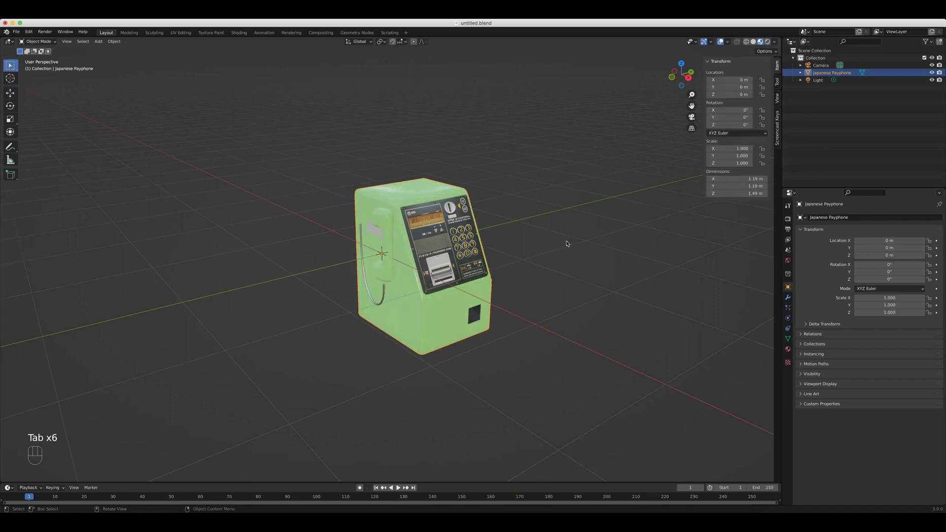
pyautogui.scroll(2, 566, 242)
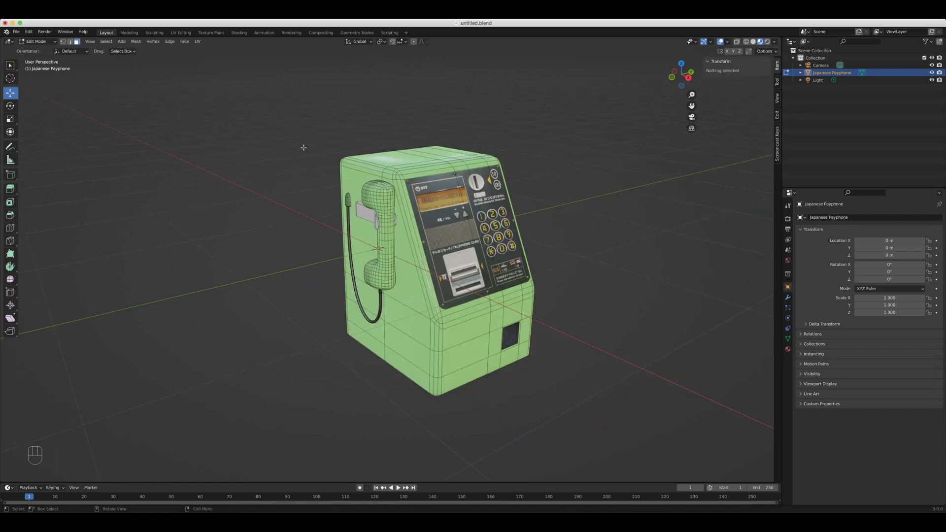
# Activate vertex selection, select vertices on the payphone's handset and clear the selection
pyautogui.click(62, 42)
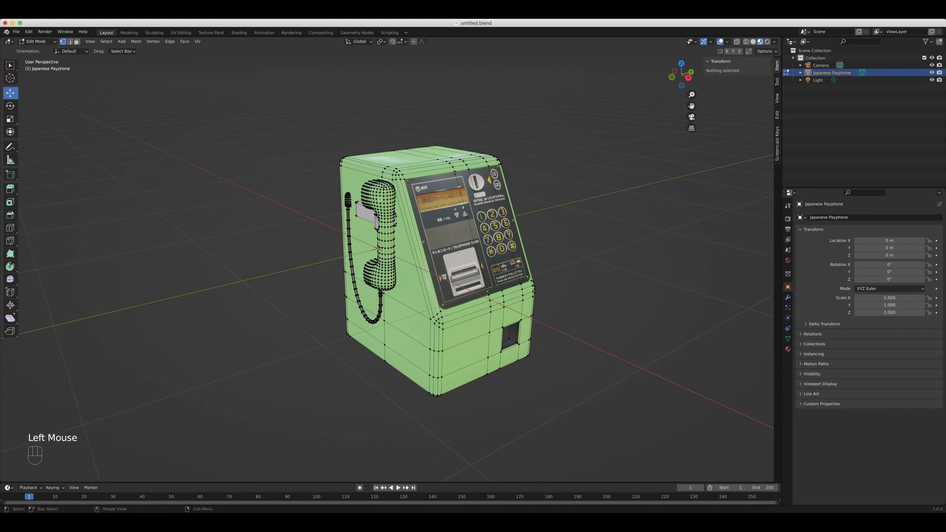
pyautogui.click(376, 278)
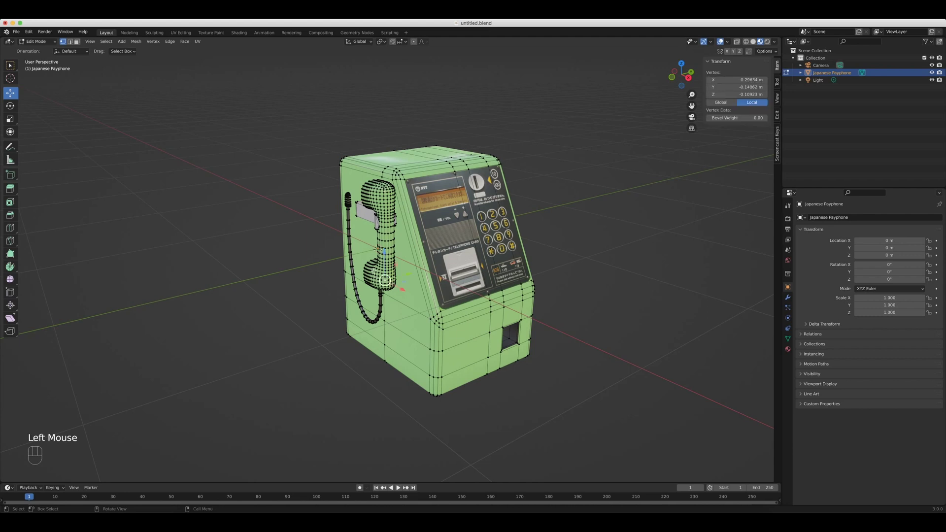
pyautogui.click(378, 276)
pyautogui.doubleClick(378, 276)
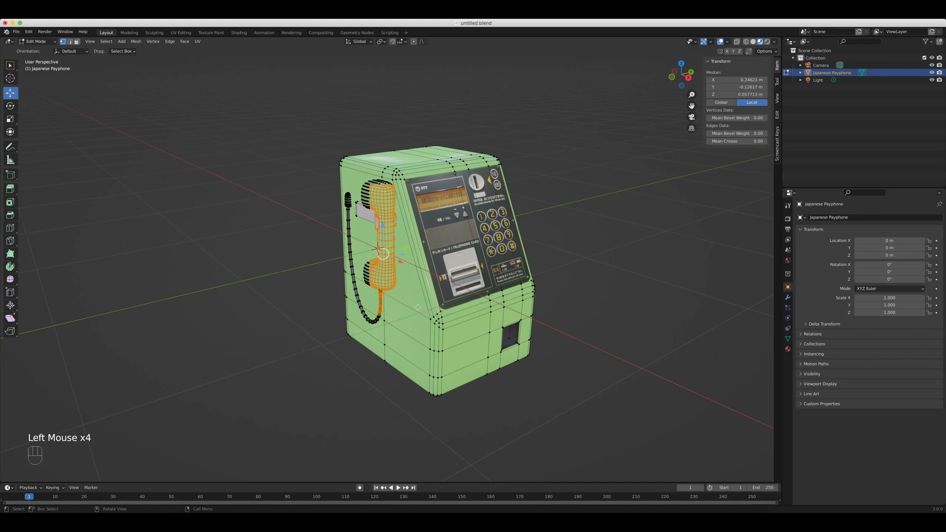
pyautogui.click(288, 133)
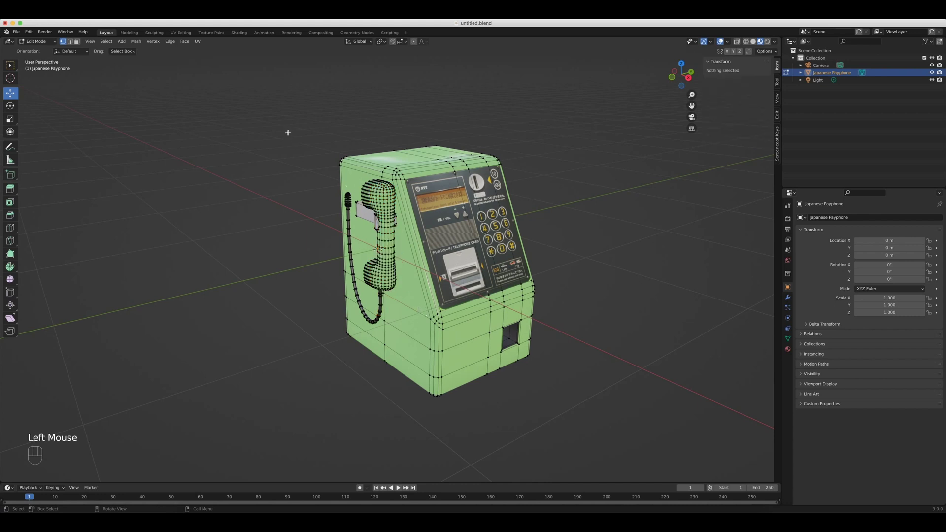
# Switch to edge selection and on to face selection, picking single faces on the payphone's side and lower front
pyautogui.click(71, 42)
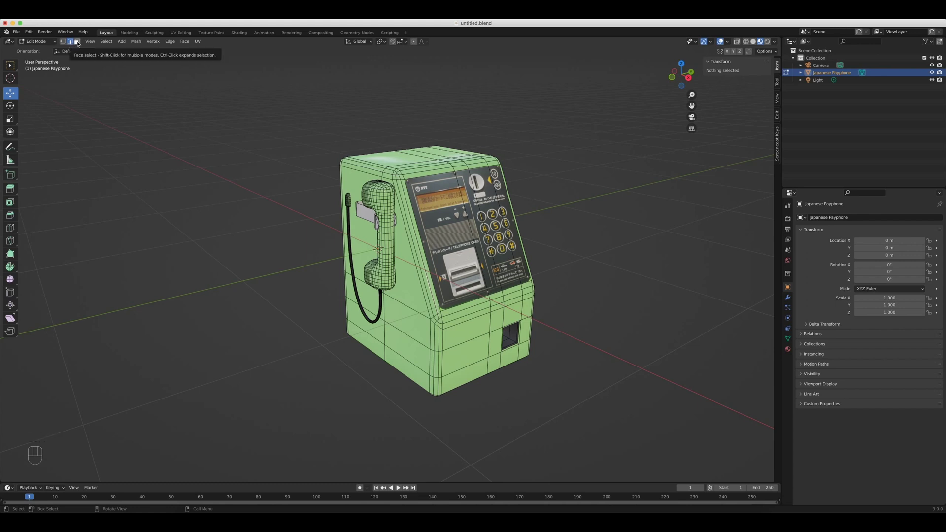
pyautogui.click(77, 42)
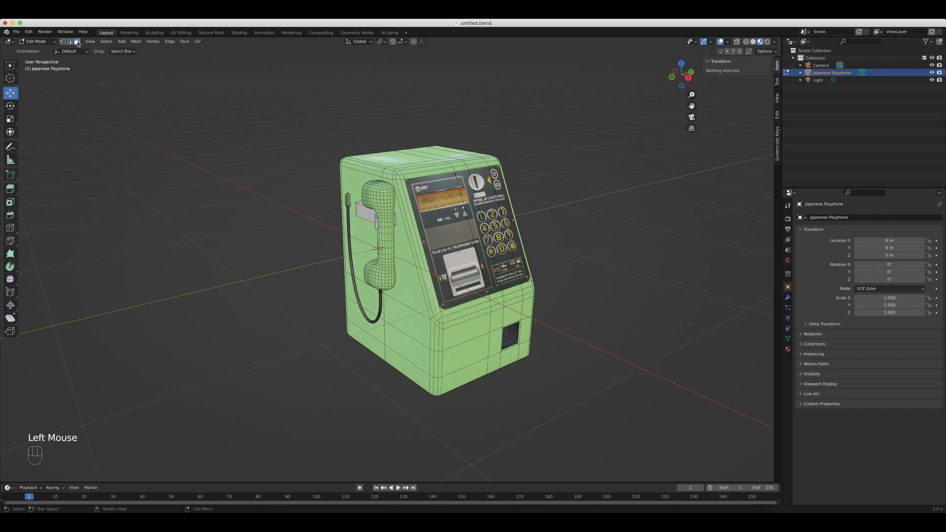
pyautogui.click(402, 263)
pyautogui.click(403, 320)
pyautogui.click(405, 362)
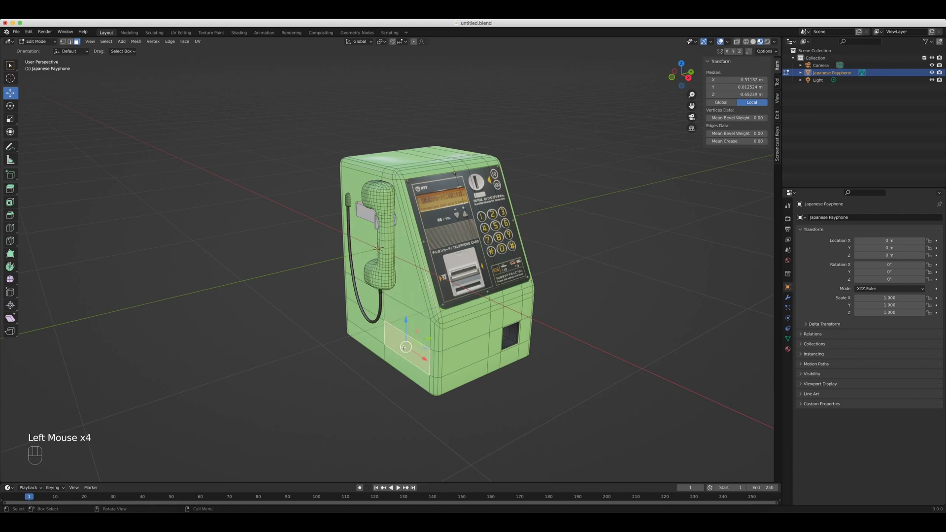
pyautogui.click(407, 375)
pyautogui.click(463, 375)
pyautogui.click(464, 365)
pyautogui.click(454, 334)
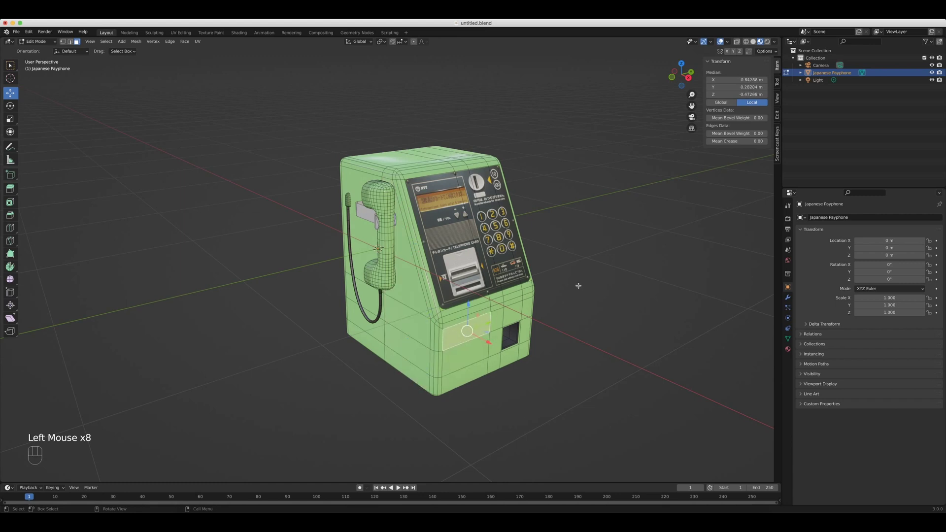
# Cycle through vertex, edge and face selection, pick a lower side face, and select a horizontal edge on the lower front in edge selection
pyautogui.press('1')
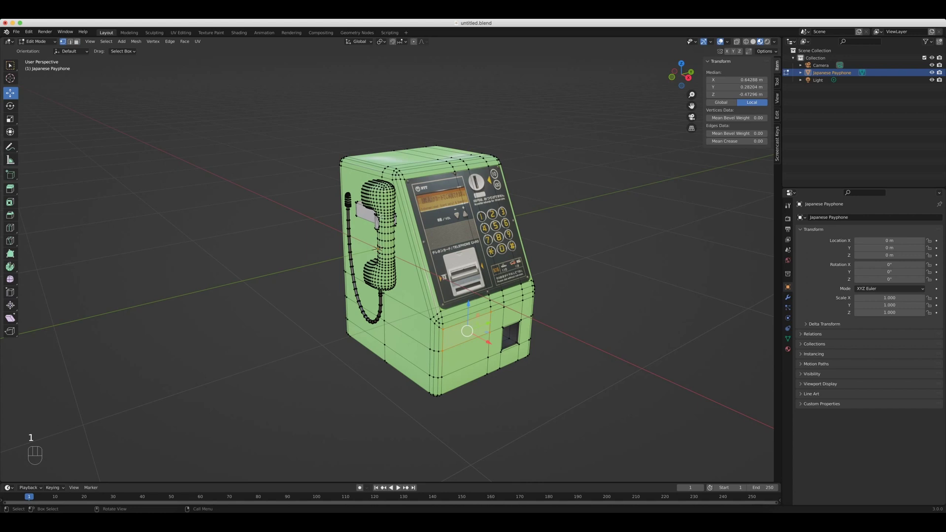
pyautogui.press('2')
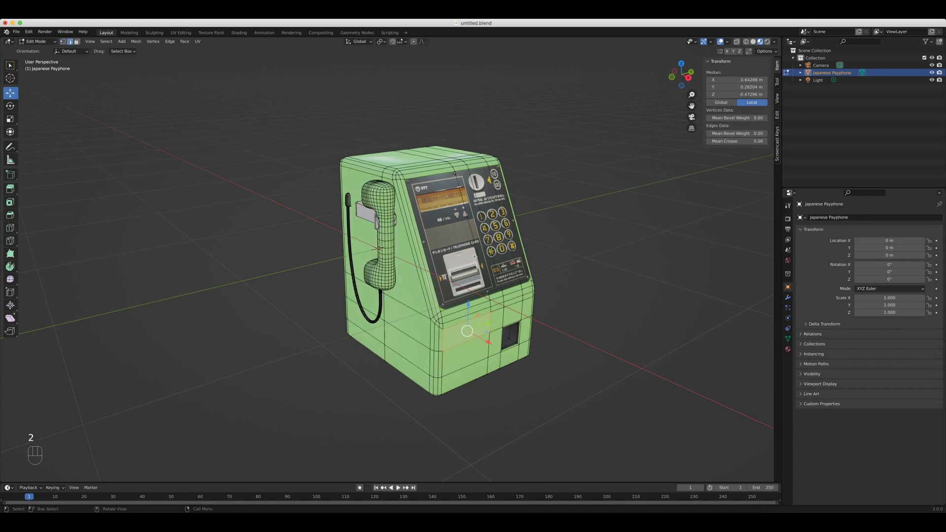
pyautogui.press('3')
pyautogui.click(401, 306)
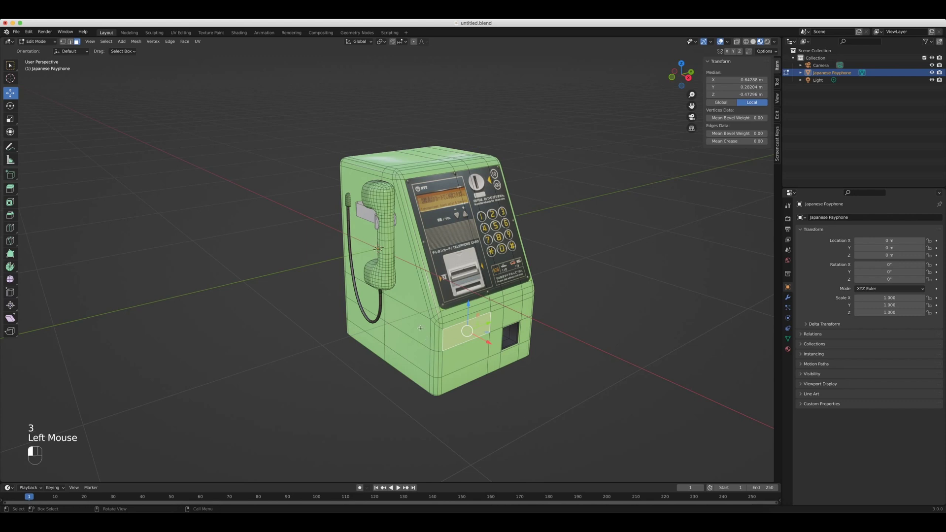
pyautogui.press('2')
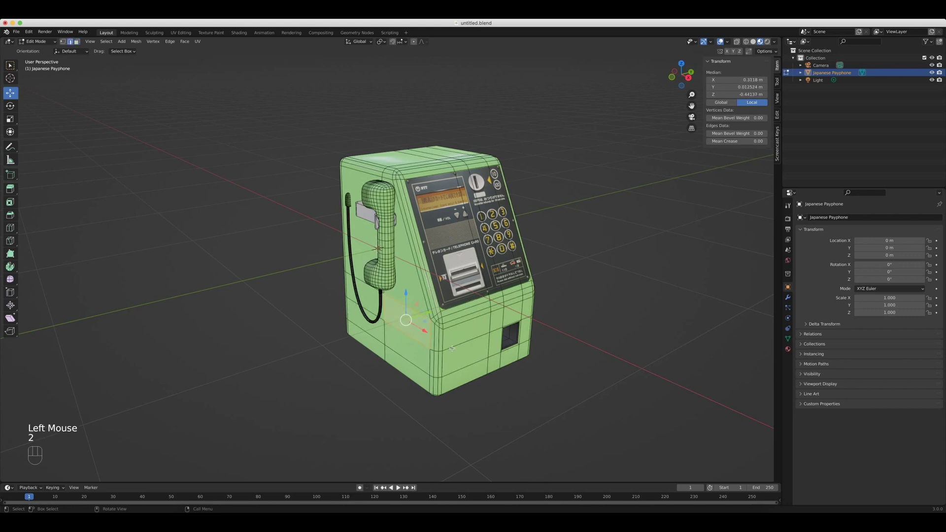
pyautogui.click(490, 370)
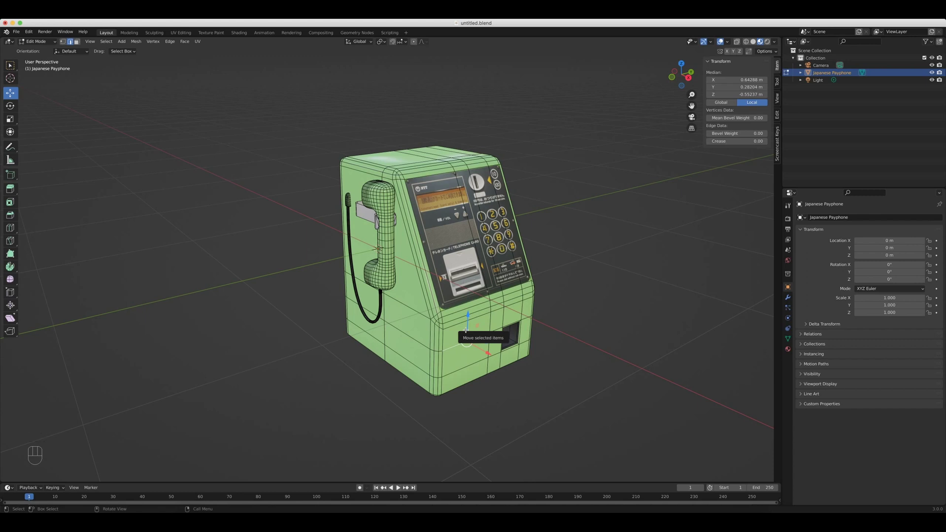
# Try moving the lower front edge freely and along the global X axis, cancelling both moves
pyautogui.press('g')
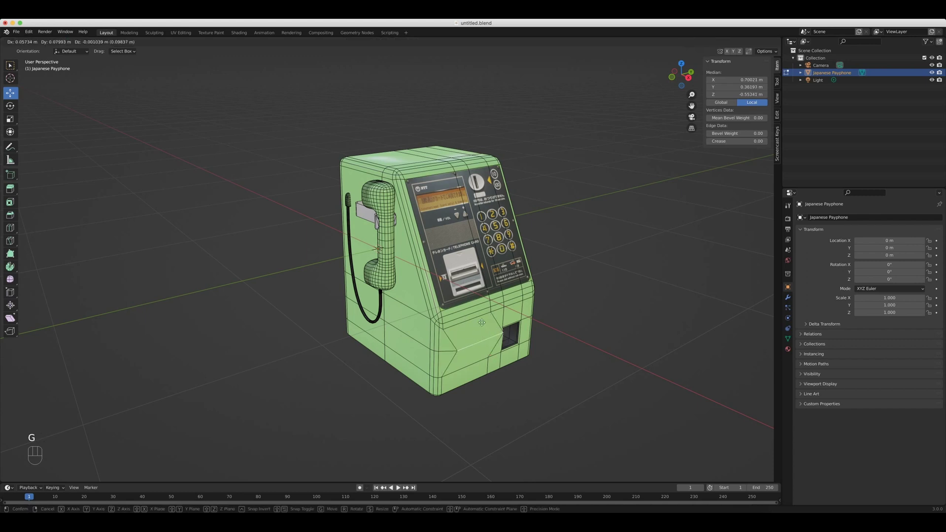
pyautogui.click(487, 316)
pyautogui.press('g')
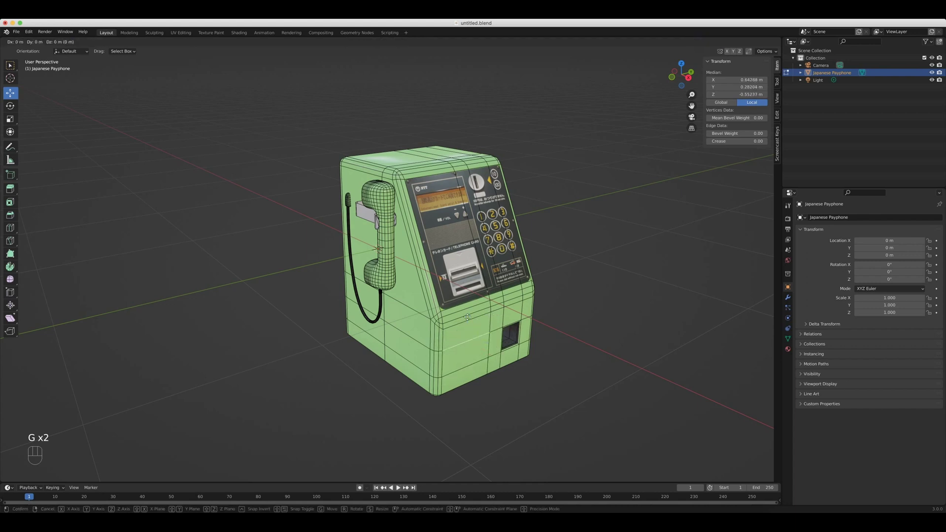
pyautogui.press('x')
pyautogui.rightClick(476, 339)
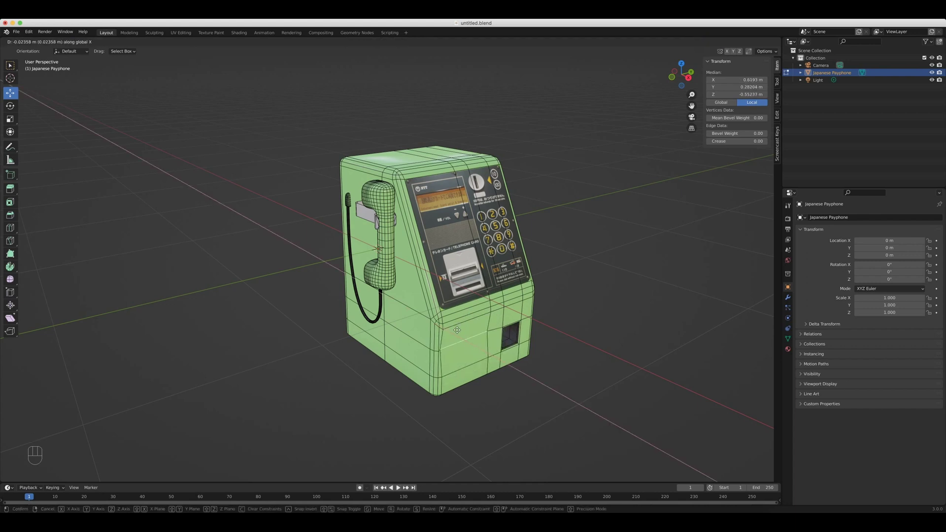
# Try moving the lower front edge with the global Z axis locked and by 2 along the X axis, cancelling both moves
pyautogui.press('g')
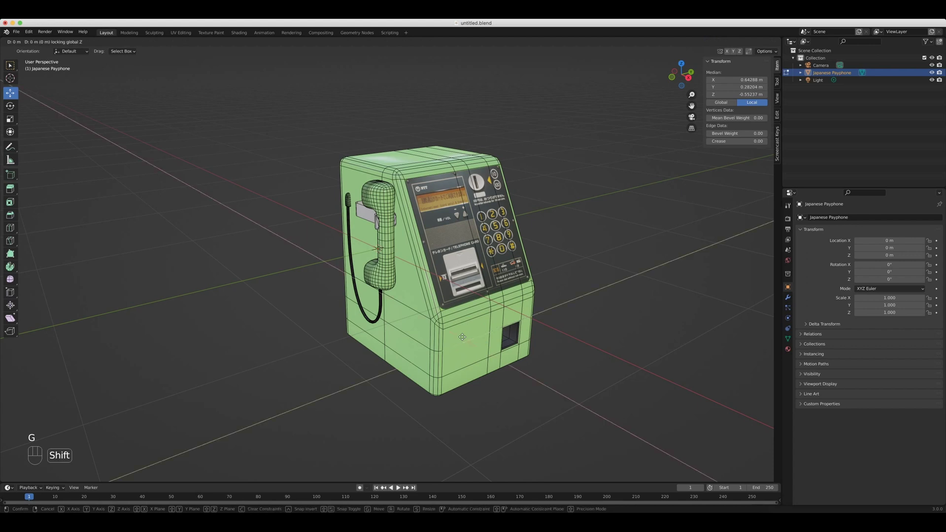
pyautogui.hotkey('shift', 'z')
pyautogui.rightClick(488, 346)
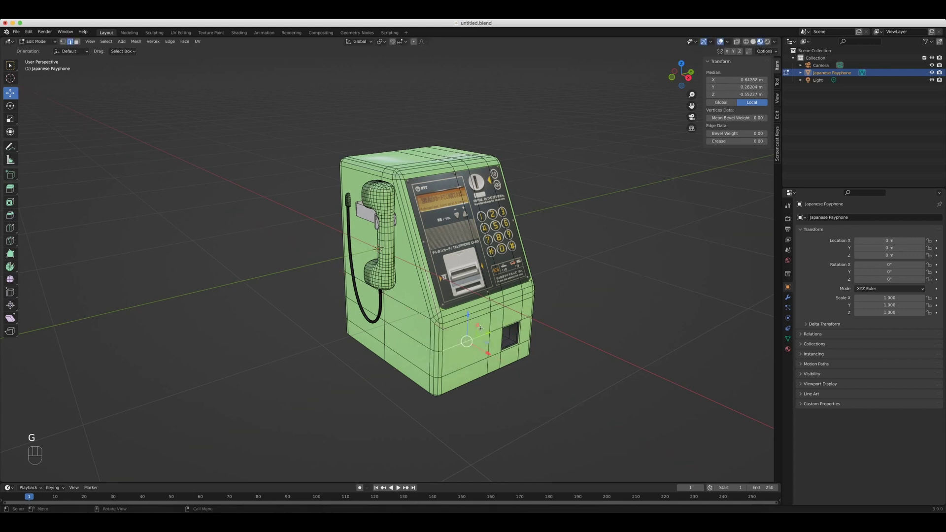
pyautogui.write('g')
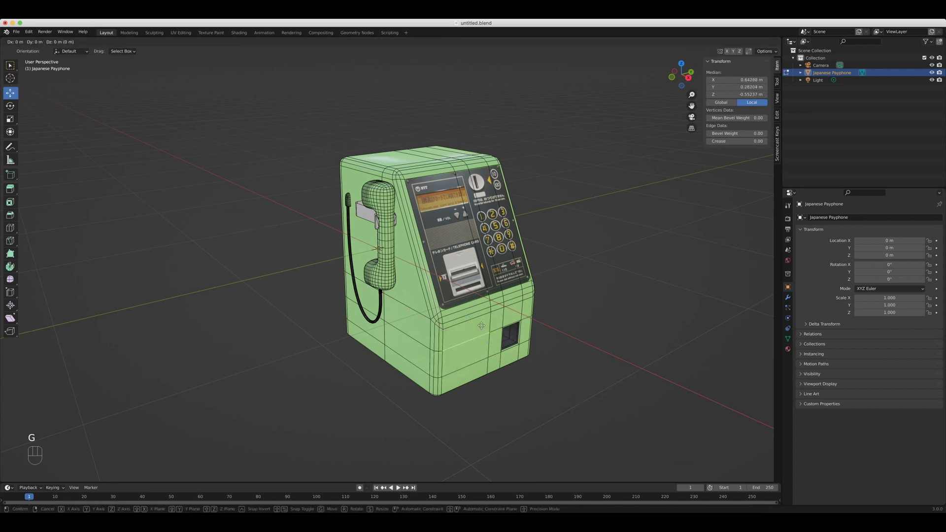
pyautogui.write('x2')
pyautogui.rightClick(481, 325)
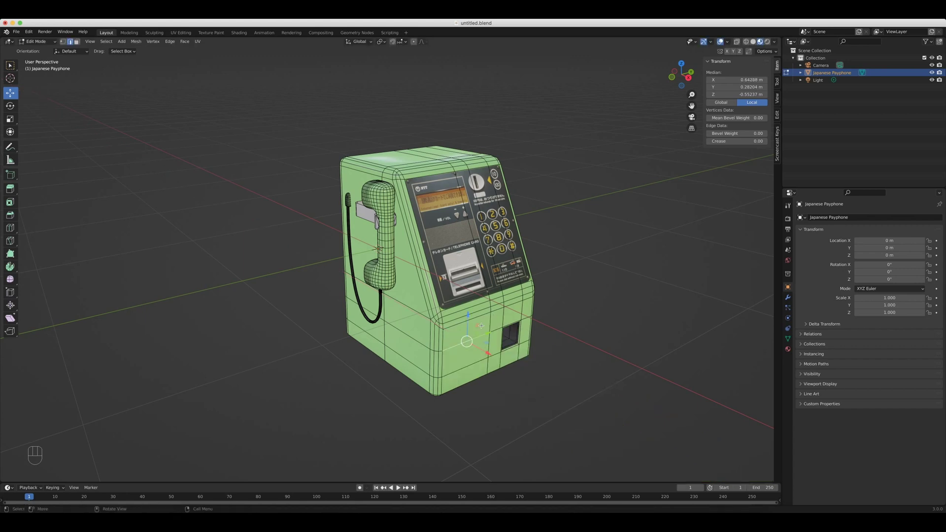
# Cycle through vertex, edge and face selection, picking the upper edge of the lower front panel and a face on the front
pyautogui.press('1')
pyautogui.click(451, 322)
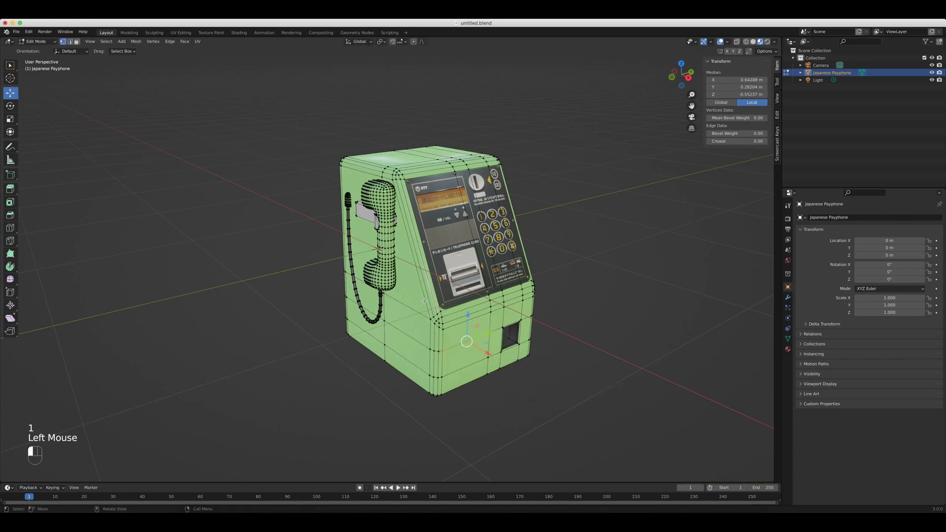
pyautogui.press('2')
pyautogui.click(463, 317)
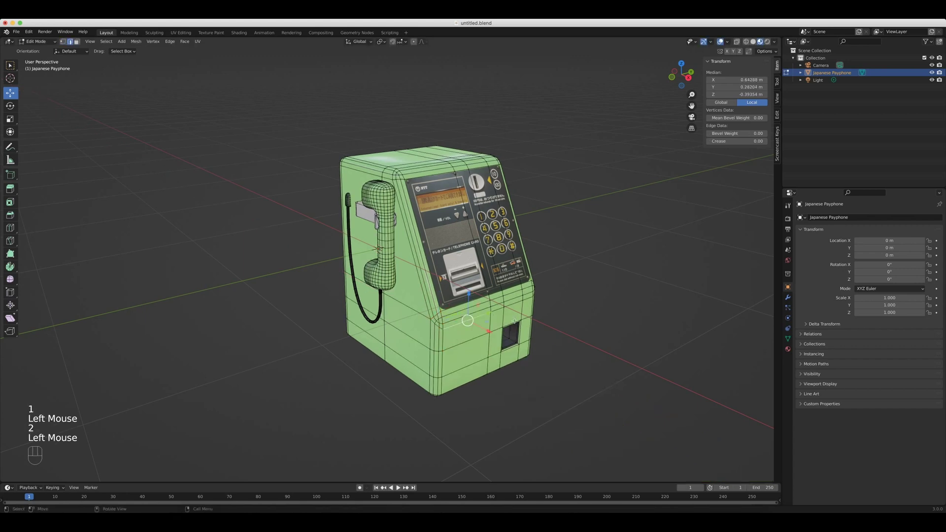
pyautogui.press('3')
pyautogui.click(475, 347)
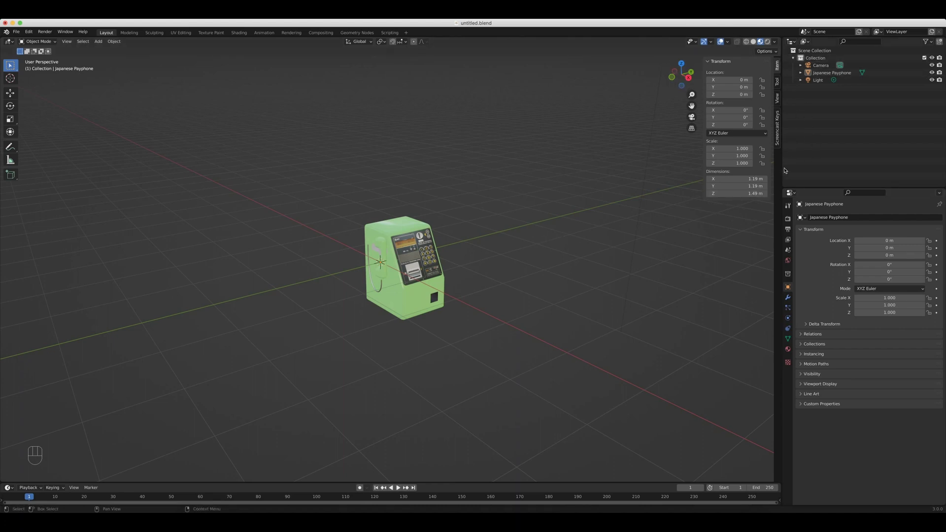
# Toggle the viewport sidebar's visibility and leave it shown with the Item properties
pyautogui.press('n')
pyautogui.press('n')
pyautogui.press('n')
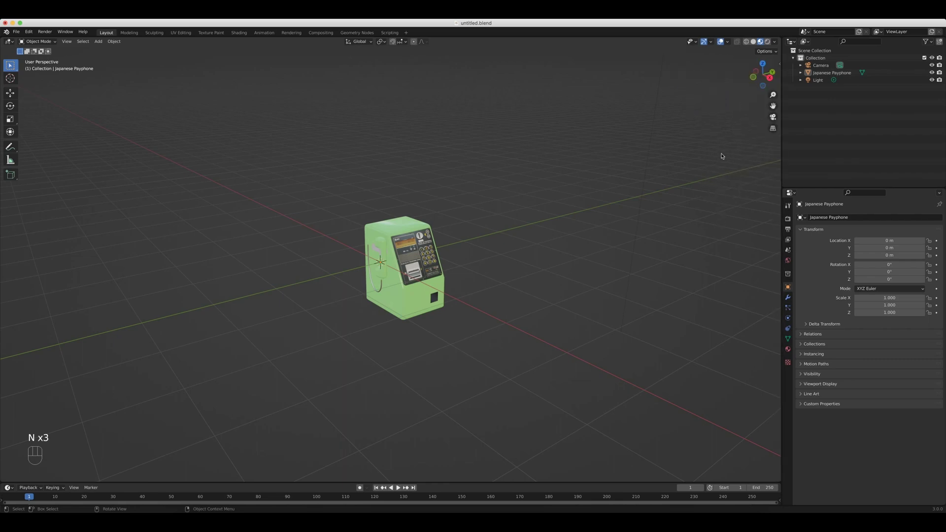
pyautogui.click(780, 65)
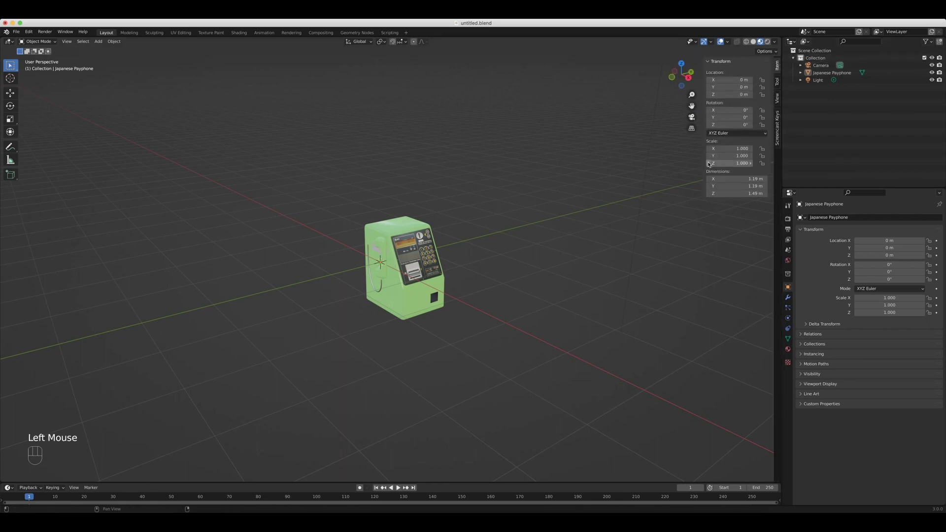
# Look through the sidebar's Tool, View and Screencast Keys settings and return to the Item properties
pyautogui.click(777, 85)
pyautogui.click(778, 96)
pyautogui.click(778, 119)
pyautogui.click(778, 93)
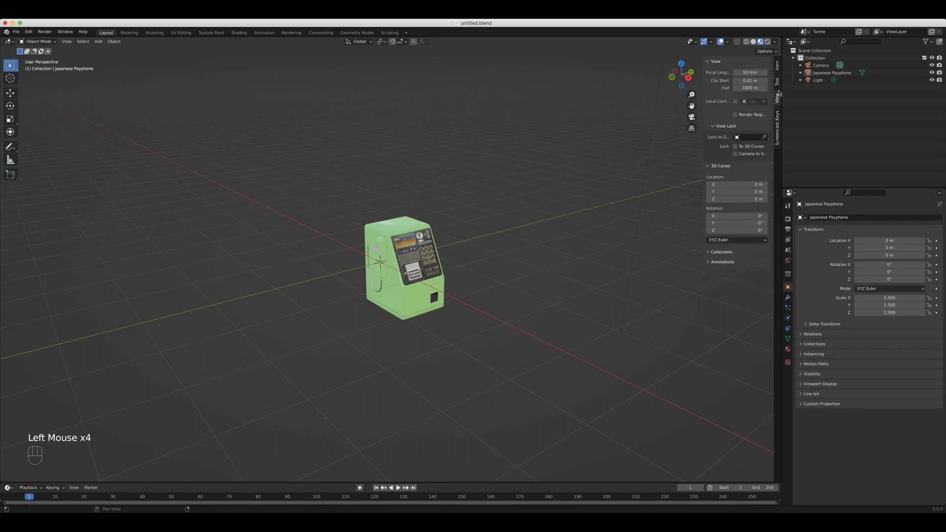
pyautogui.click(779, 81)
pyautogui.click(778, 67)
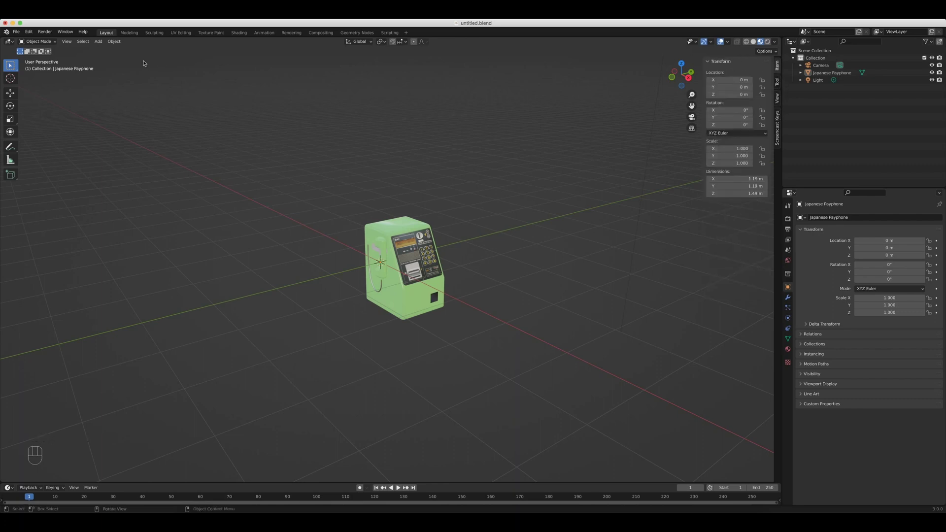
# Put the payphone back into Edit Mode
pyautogui.click(35, 43)
pyautogui.press('Tab')
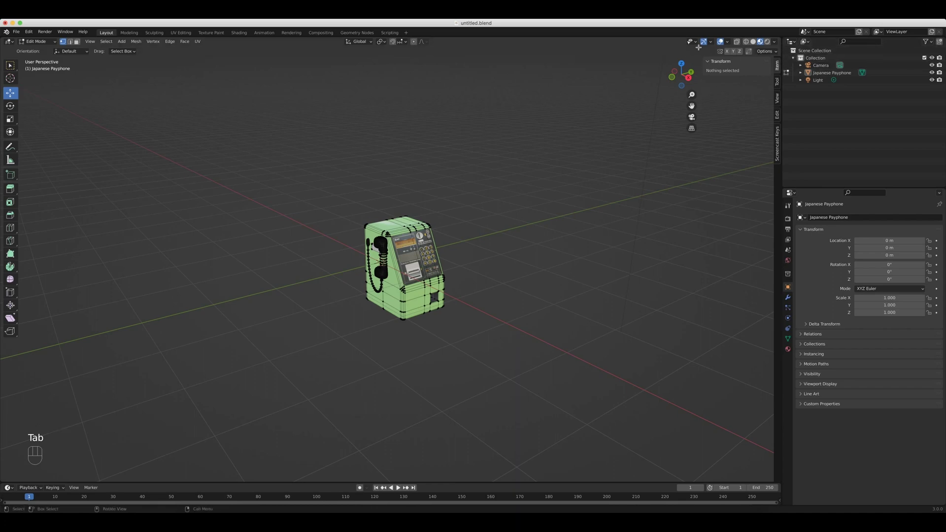
# Select the payphone's entire mesh, return to Object Mode and clear the selection
pyautogui.press('a')
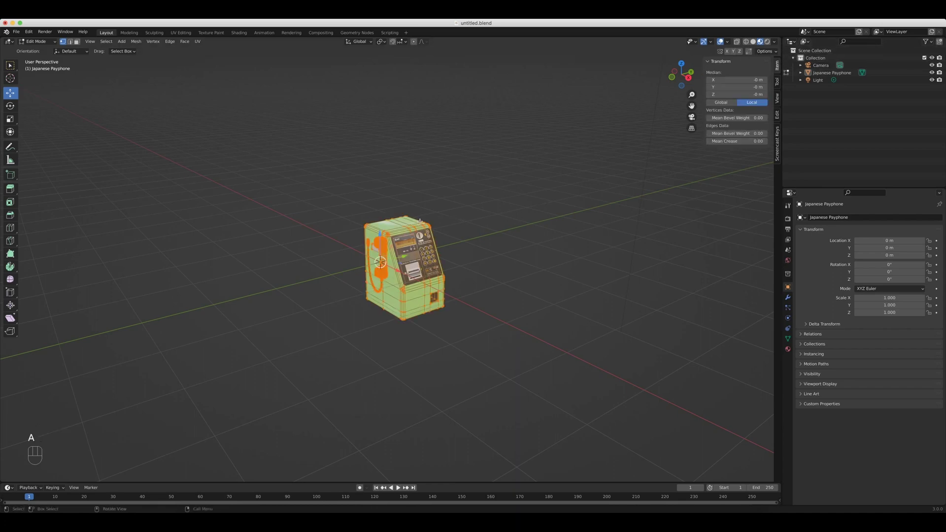
pyautogui.press('Tab')
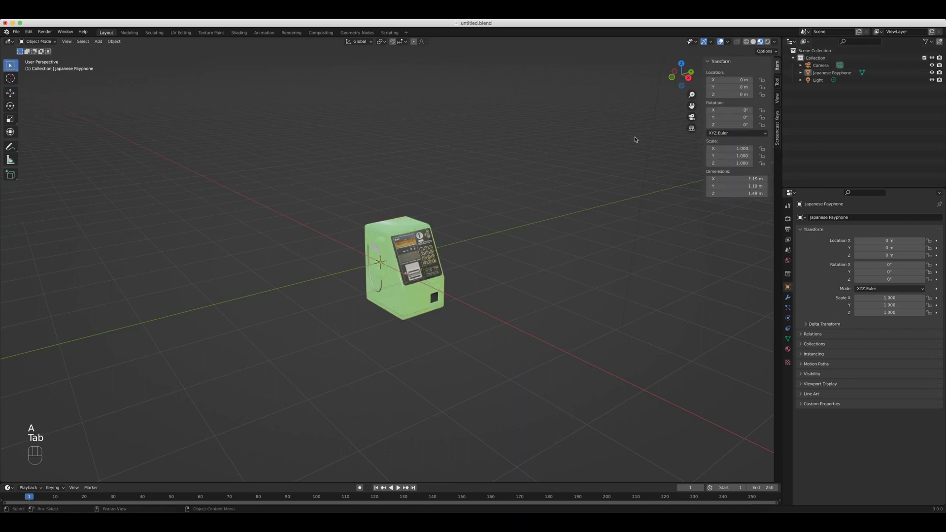
pyautogui.click(550, 153)
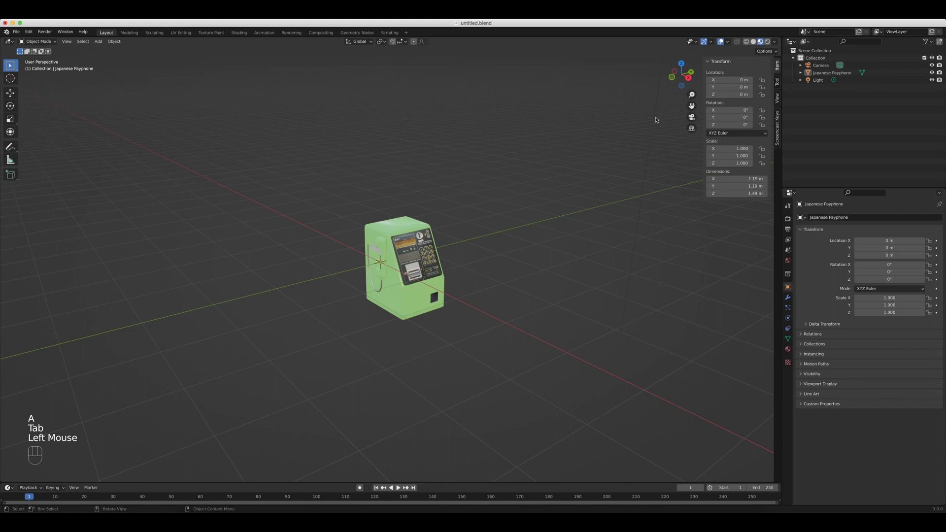
# Set the payphone's location to X 2.2 m, Y 2 m and Z -2 m
pyautogui.click(722, 81)
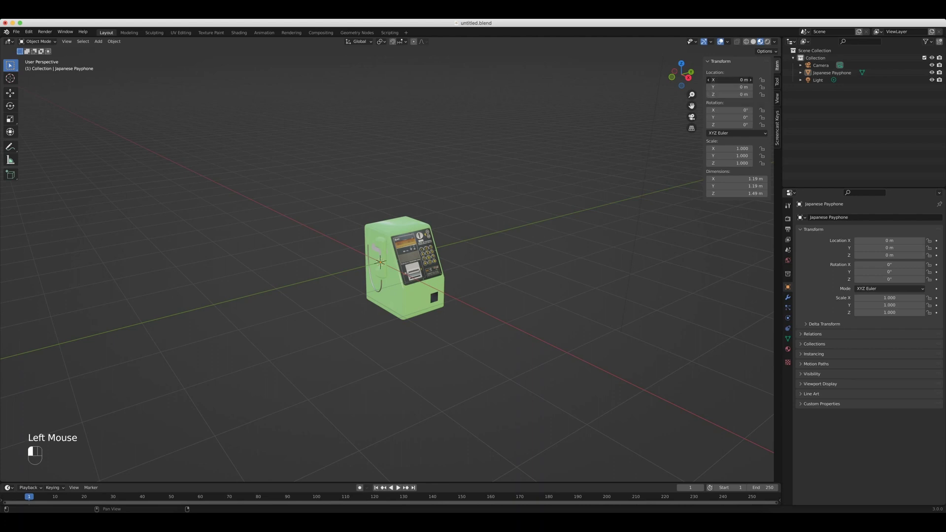
pyautogui.moveTo(722, 80); pyautogui.dragTo(753, 81)
pyautogui.click(726, 88)
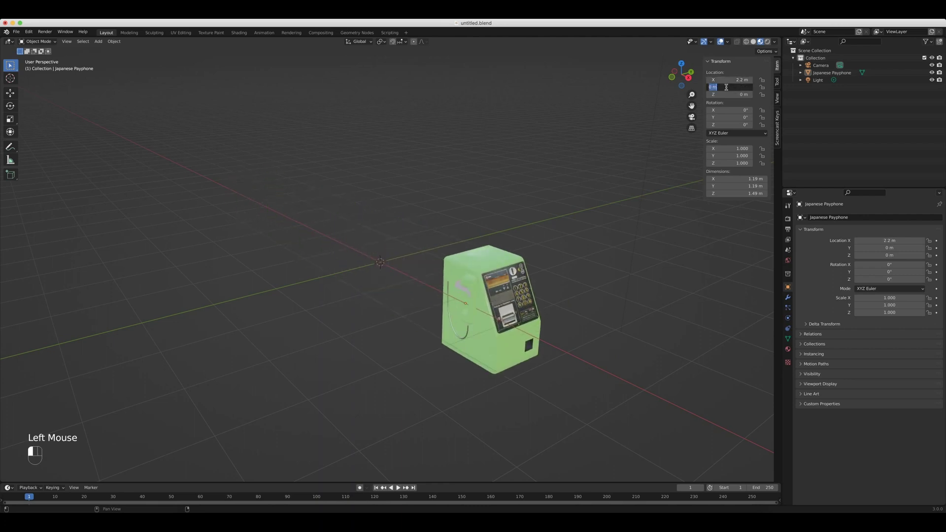
pyautogui.write('2')
pyautogui.press('Return')
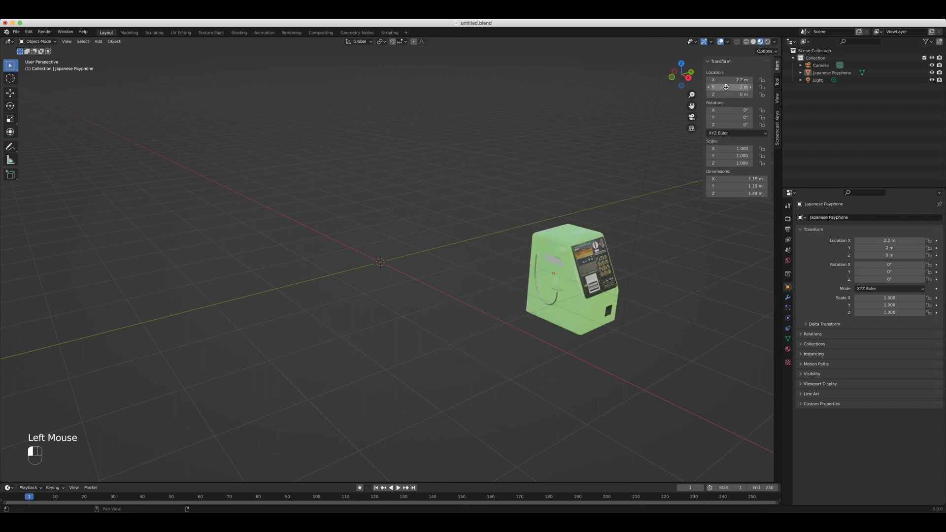
pyautogui.click(724, 94)
pyautogui.write('-2')
pyautogui.press('Return')
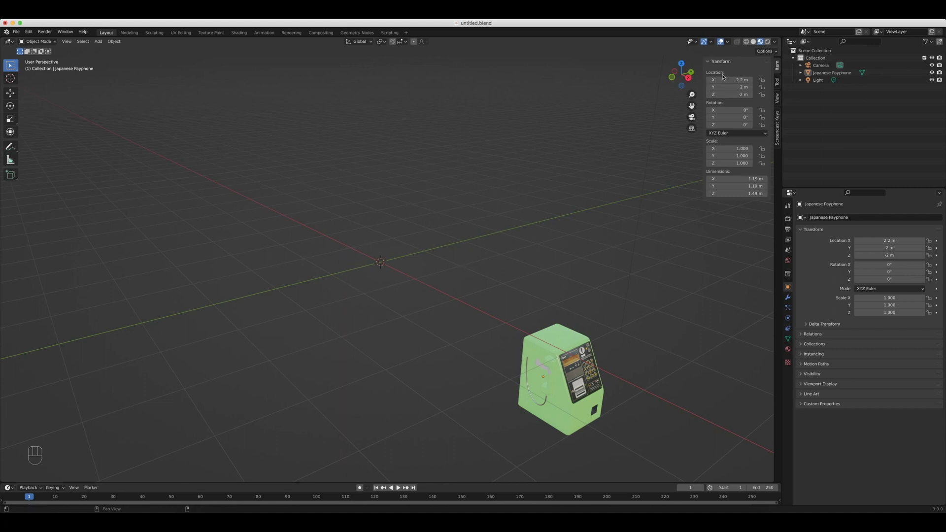
# Reset the payphone's X, Y and Z location to 0 m in a single entry
pyautogui.moveTo(727, 80); pyautogui.dragTo(726, 95)
pyautogui.write('0')
pyautogui.press('Return')
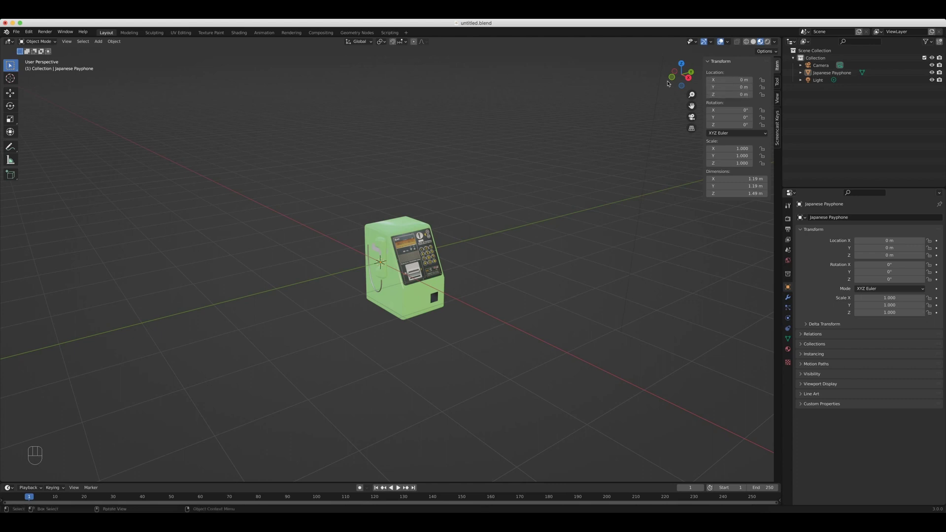
# Set the payphone's X location to 2 m and return it to 0 m
pyautogui.click(731, 78)
pyautogui.write('2')
pyautogui.press('Return')
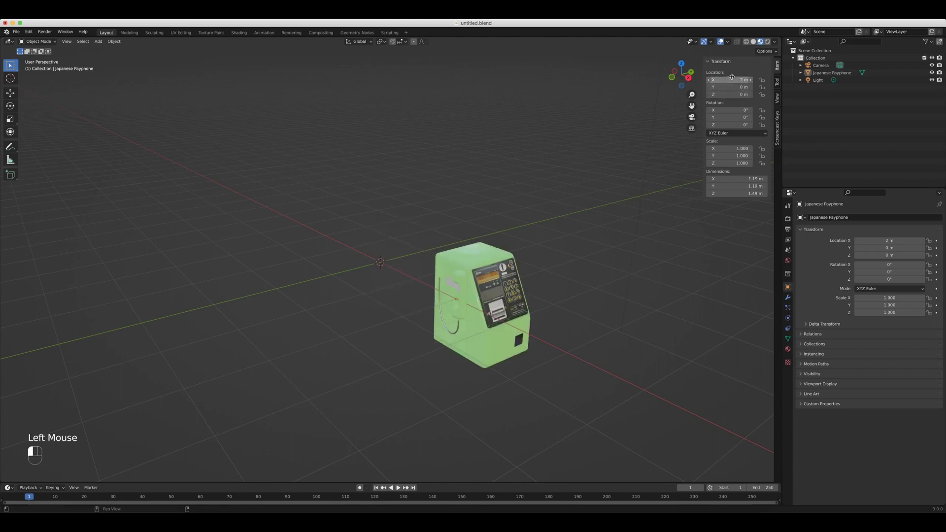
pyautogui.click(731, 78)
pyautogui.write('0')
pyautogui.press('Return')
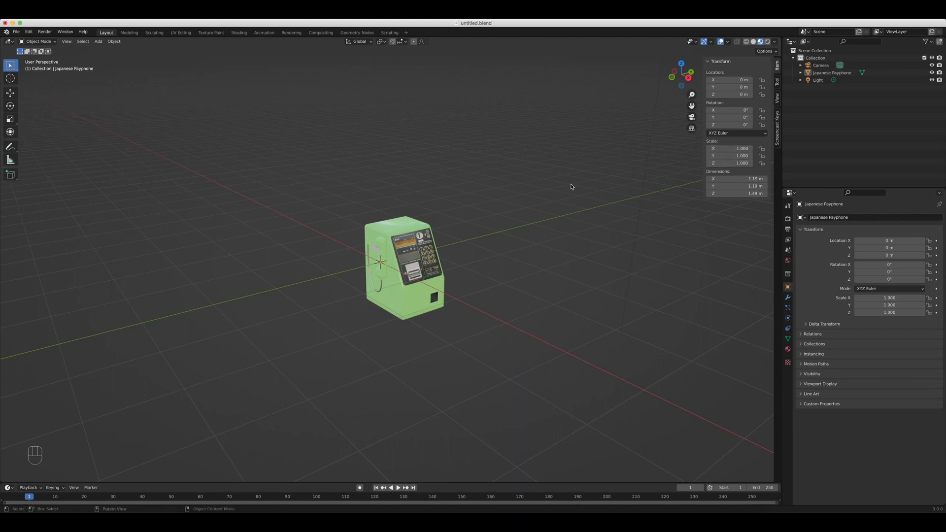
# Toggle the viewport toolbar's visibility and leave it shown
pyautogui.scroll(1, 583, 251)
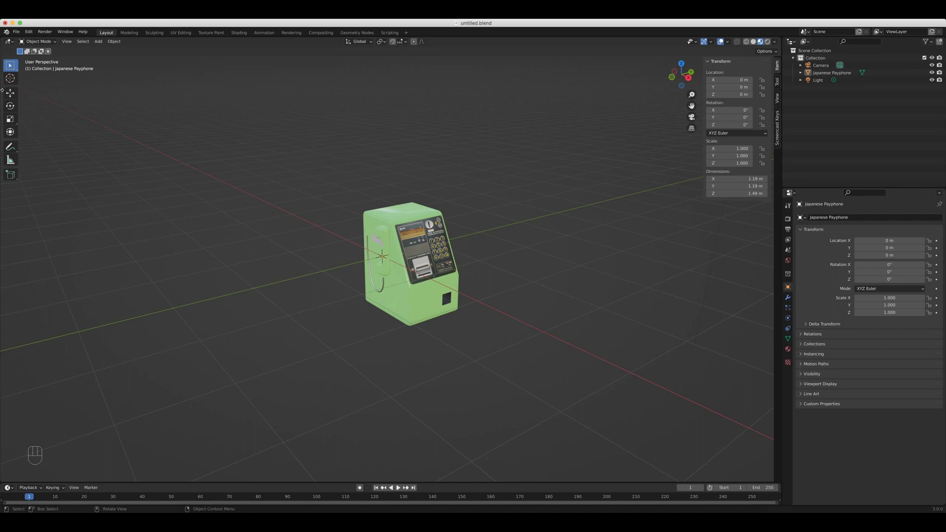
pyautogui.press('t')
pyautogui.press('t')
pyautogui.press('t')
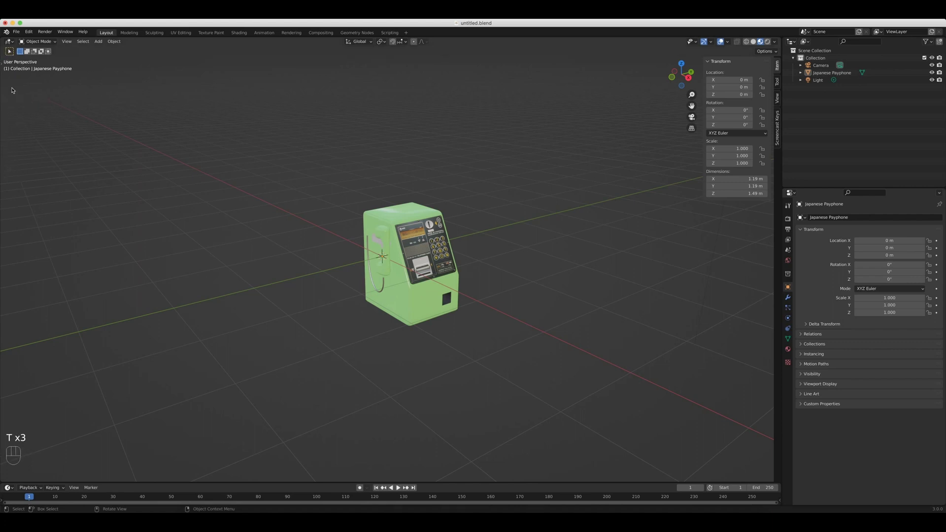
pyautogui.click(3, 63)
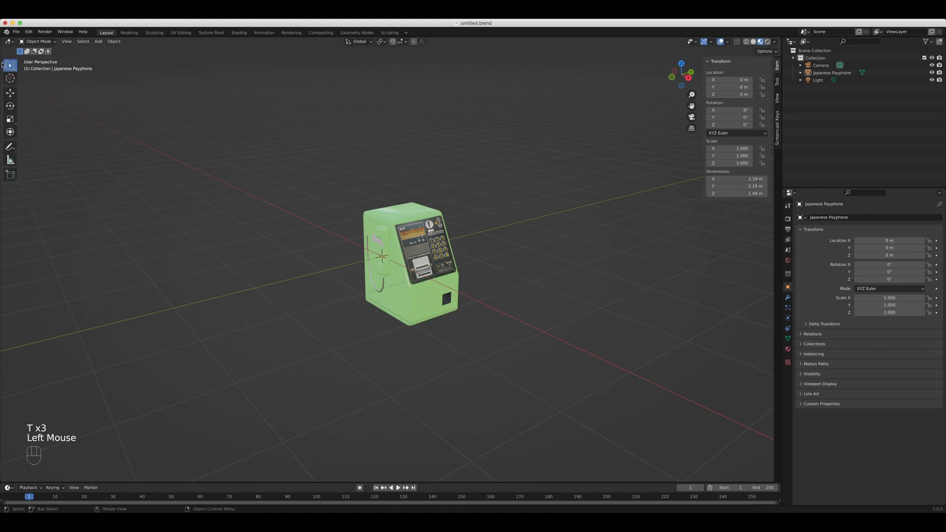
# Activate the Move tool and select the payphone to show its move gizmo
pyautogui.click(11, 93)
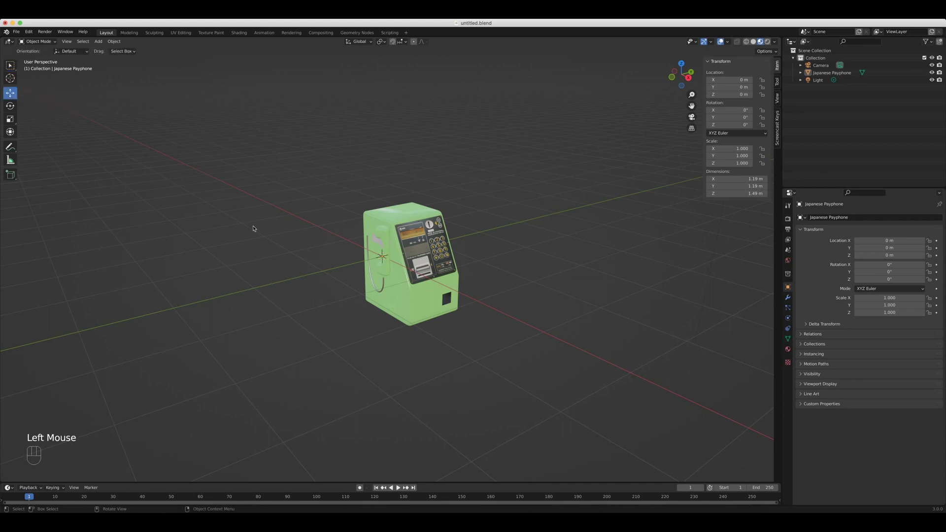
pyautogui.scroll(4, 395, 254)
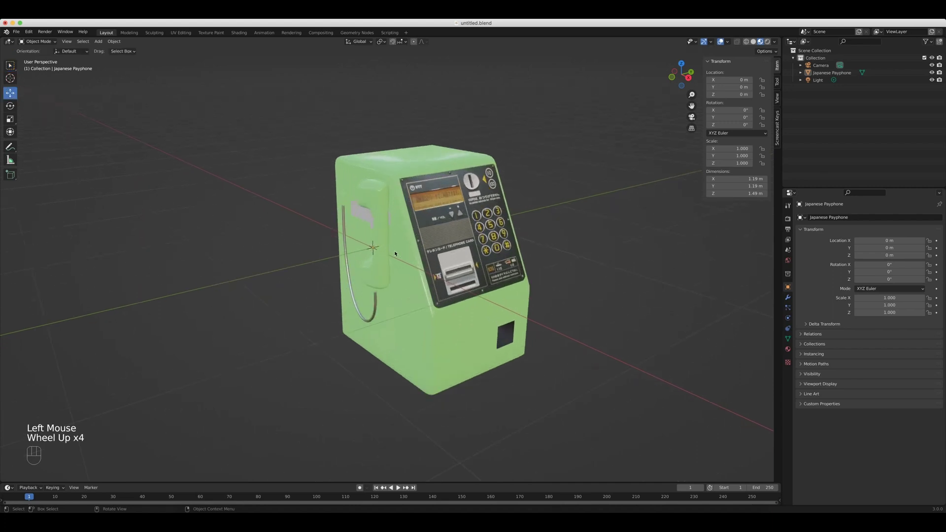
pyautogui.click(433, 228)
pyautogui.scroll(1, 361, 240)
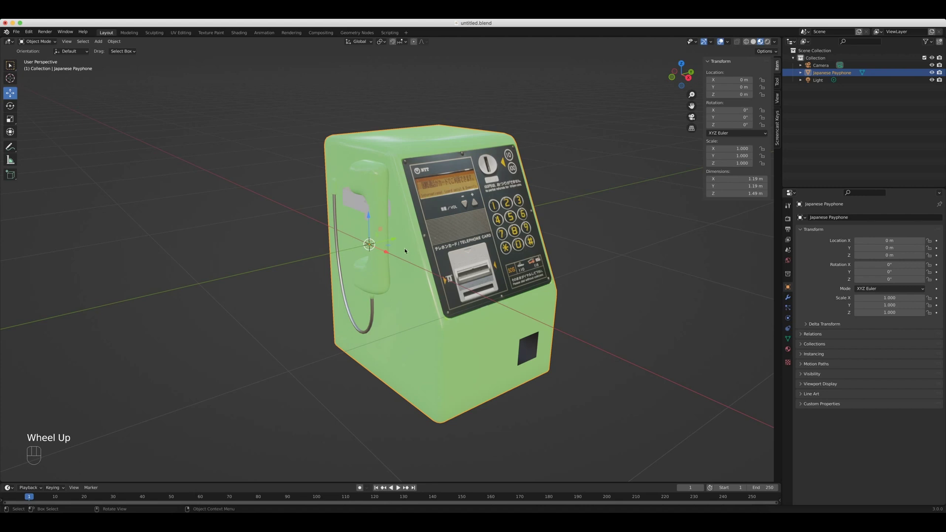
pyautogui.scroll(2, 378, 245)
pyautogui.scroll(-3, 373, 241)
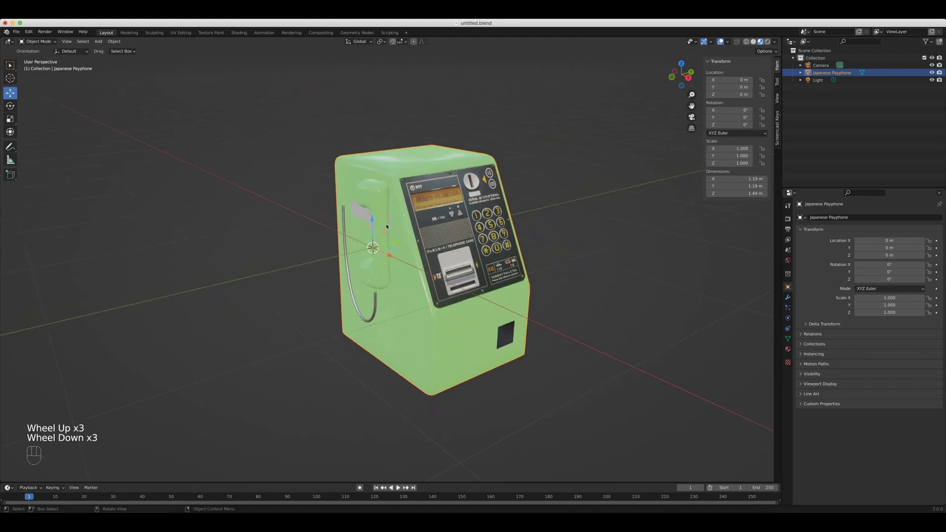
# Move the payphone up about 0.14 m along Z, and horizontally to about X 0.24 m and Y -1.12 m
pyautogui.moveTo(373, 219); pyautogui.dragTo(350, 196)
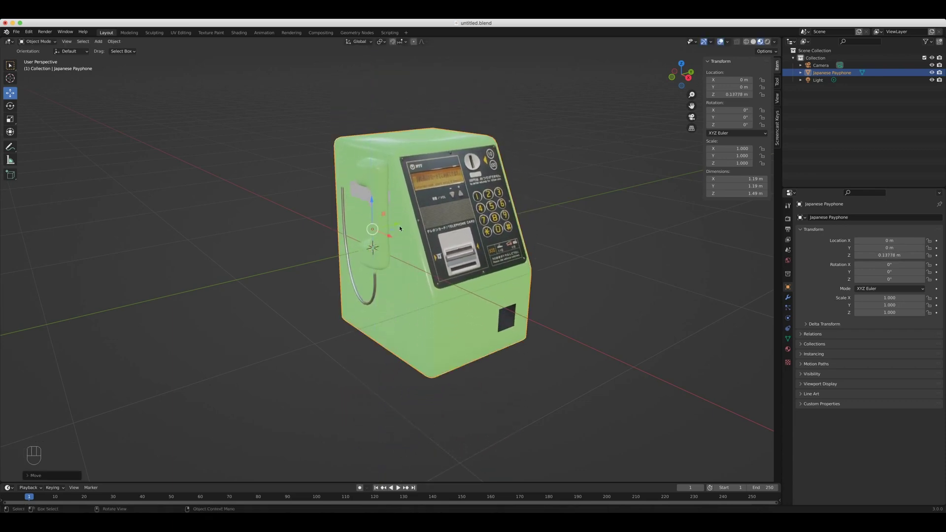
pyautogui.moveTo(393, 244)
pyautogui.mouseDown()
pyautogui.moveTo(429, 261)
pyautogui.moveTo(335, 221)
pyautogui.moveTo(377, 244)
pyautogui.moveTo(361, 277)
pyautogui.moveTo(424, 269)
pyautogui.moveTo(410, 242)
pyautogui.moveTo(524, 214)
pyautogui.moveTo(323, 244)
pyautogui.moveTo(555, 200)
pyautogui.moveTo(355, 261)
pyautogui.moveTo(380, 254)
pyautogui.mouseUp()
pyautogui.scroll(-3, 444, 242)
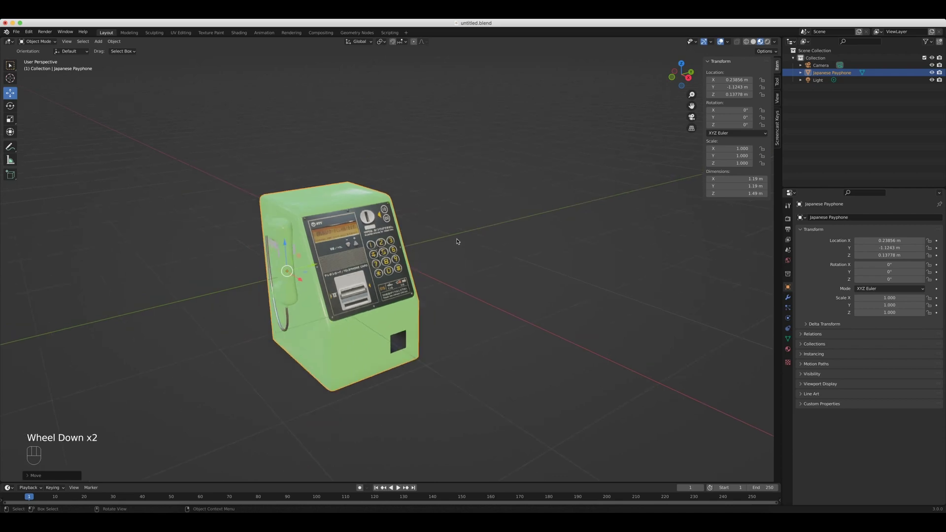
pyautogui.scroll(-1, 346, 214)
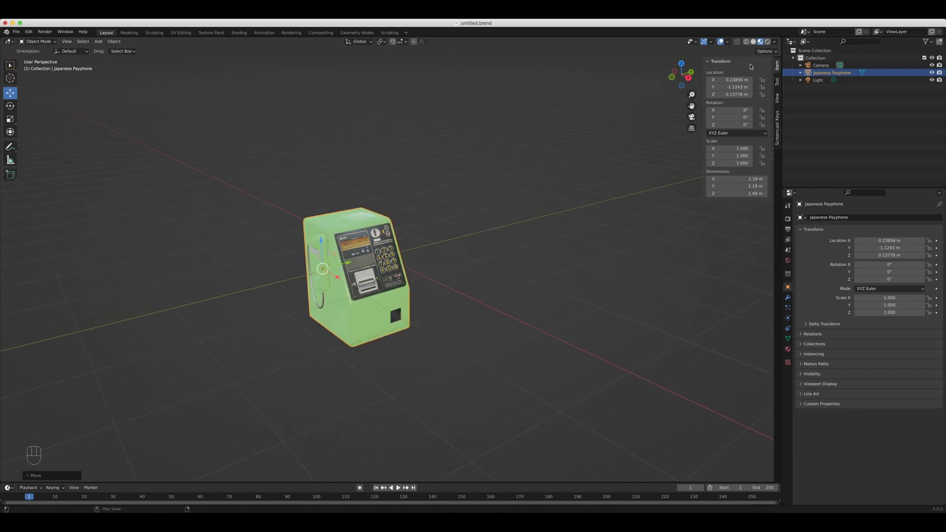
# Set all three of the payphone's location values to 0 m at once
pyautogui.click(734, 79)
pyautogui.moveTo(736, 80); pyautogui.dragTo(736, 94)
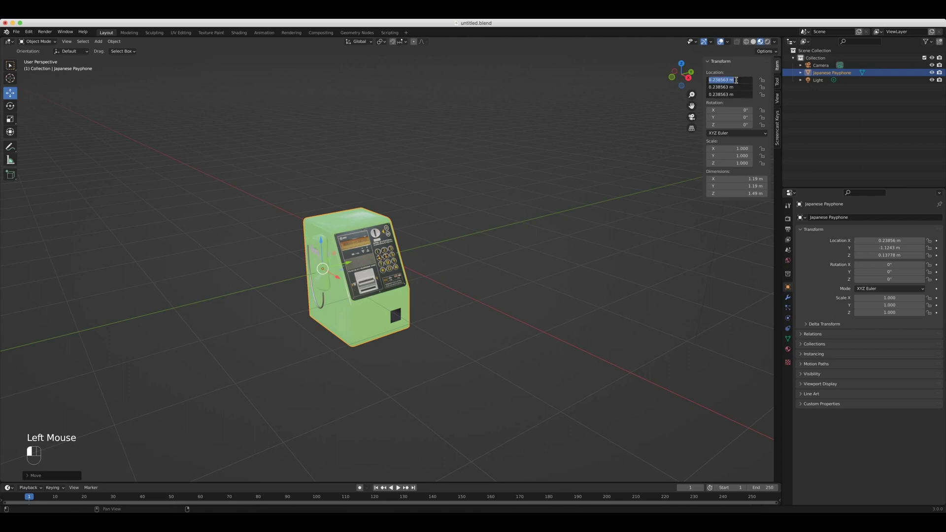
pyautogui.write('0')
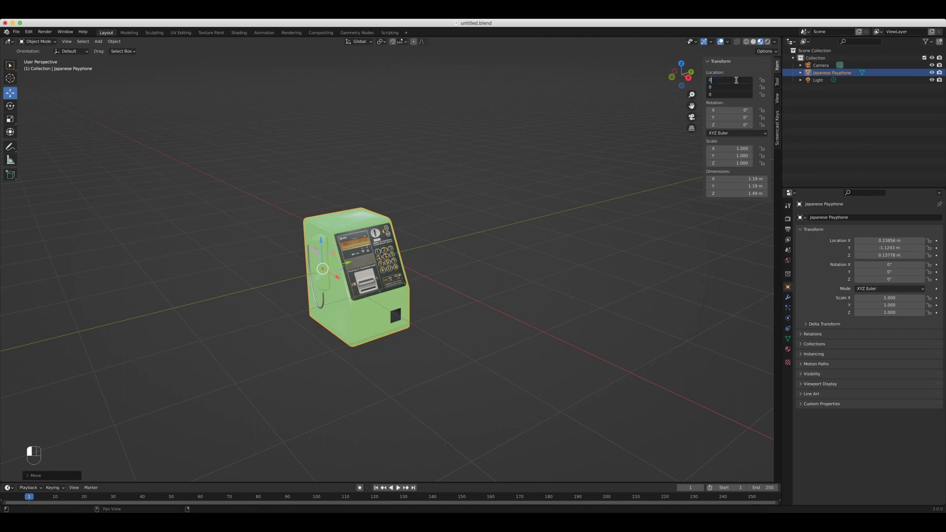
pyautogui.press('Return')
# Move the payphone with the gizmo to about X 0.06 m, Y 0.17 m and Z 0.47 m
pyautogui.scroll(4, 477, 209)
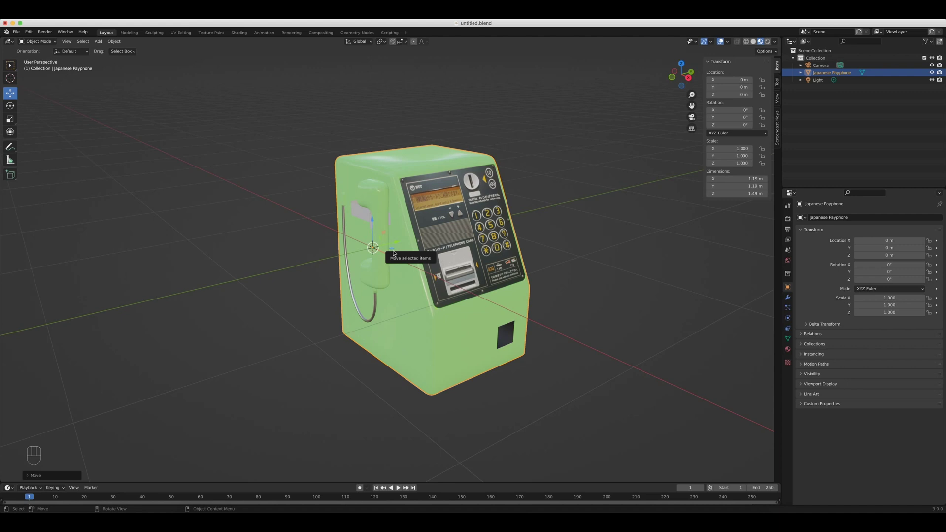
pyautogui.scroll(-2, 393, 253)
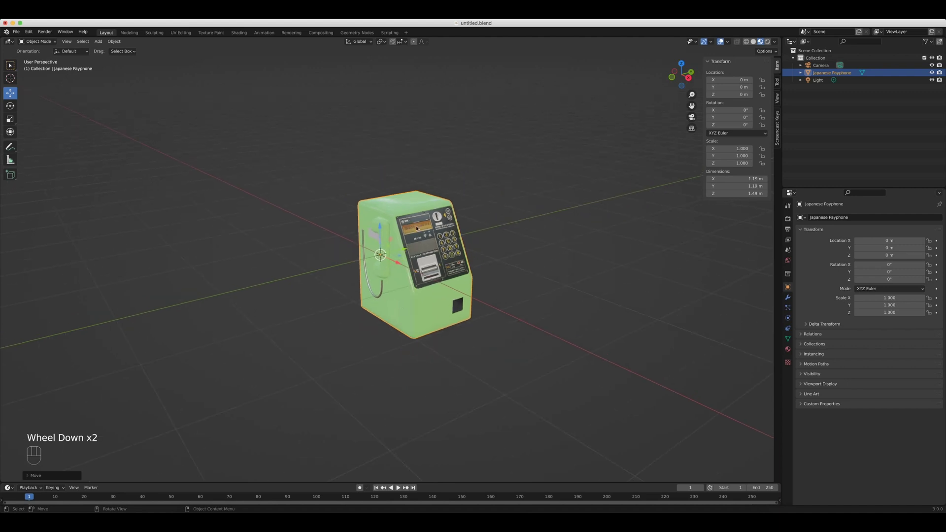
pyautogui.scroll(1, 413, 242)
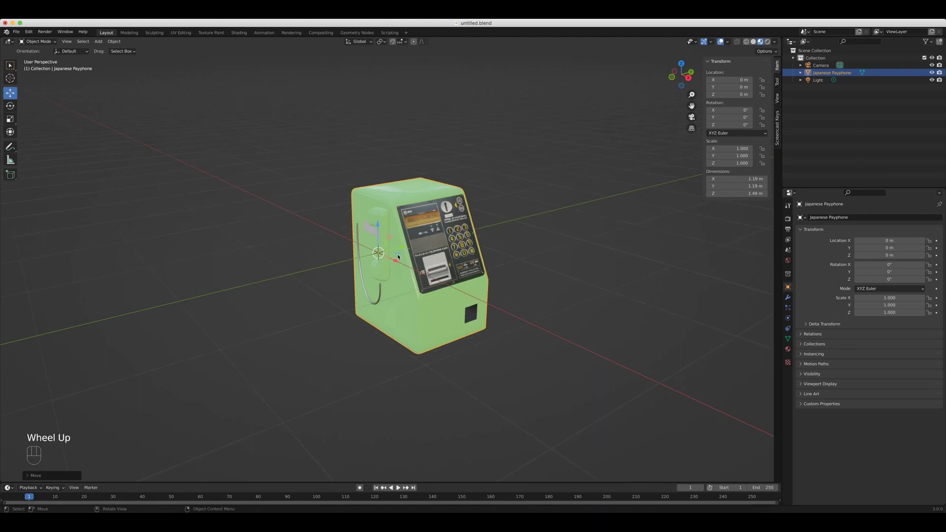
pyautogui.click(398, 257)
pyautogui.moveTo(398, 256); pyautogui.dragTo(382, 195)
pyautogui.scroll(1, 392, 259)
# Return the payphone to the world origin by setting its X, Y and Z location to 0 m together
pyautogui.moveTo(729, 80); pyautogui.dragTo(729, 94)
pyautogui.write('0')
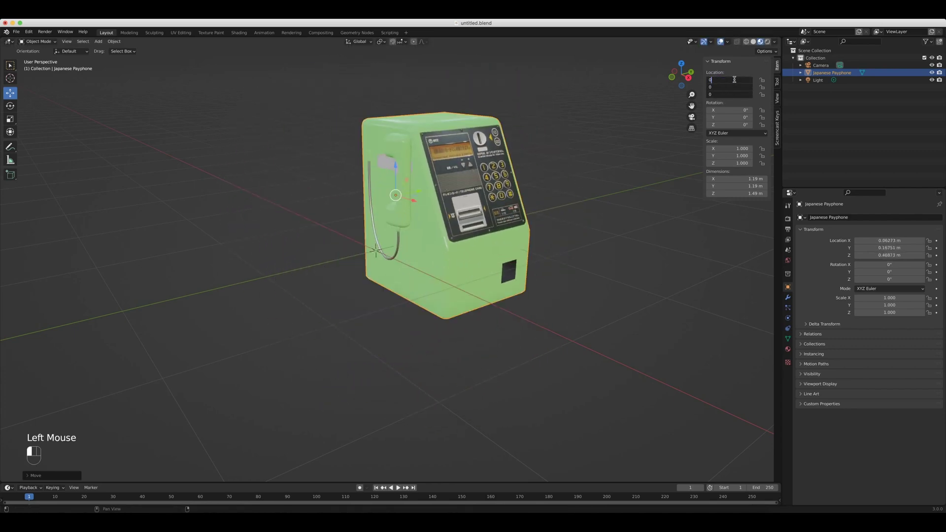
pyautogui.press('Return')
# Enter Edit Mode on the payphone, deselect its vertex and return to Object Mode
pyautogui.scroll(3, 472, 223)
pyautogui.press('Tab')
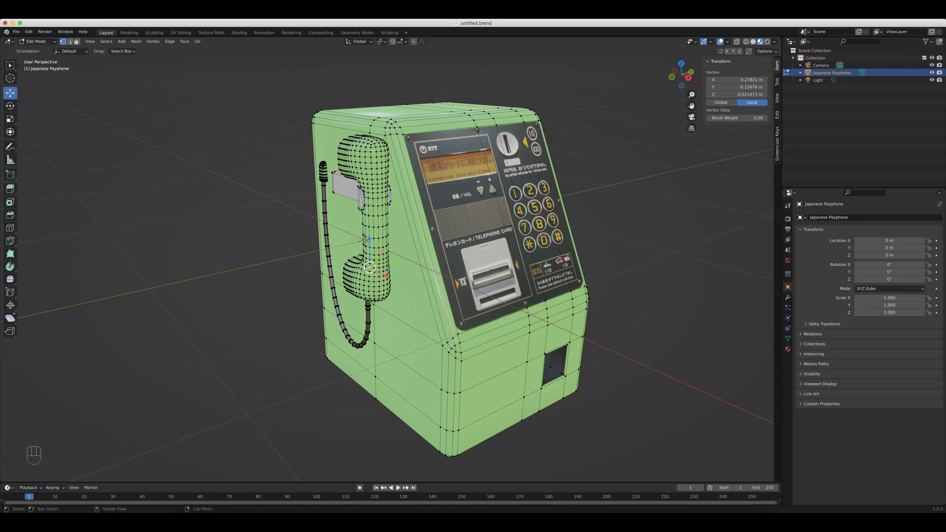
pyautogui.scroll(-2, 371, 267)
pyautogui.click(571, 240)
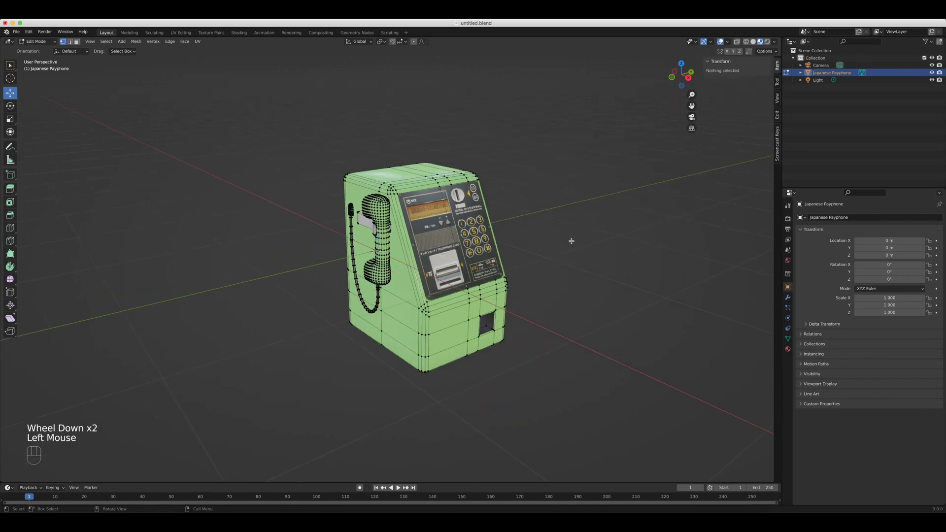
pyautogui.press('Tab')
# Switch from the Move tool to the Select Box tool
pyautogui.scroll(-2, 500, 225)
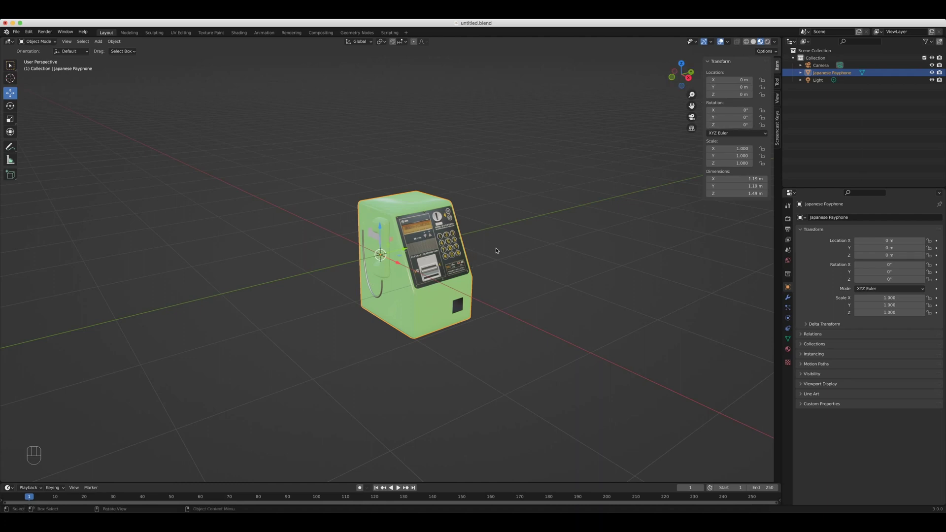
pyautogui.doubleClick(572, 308)
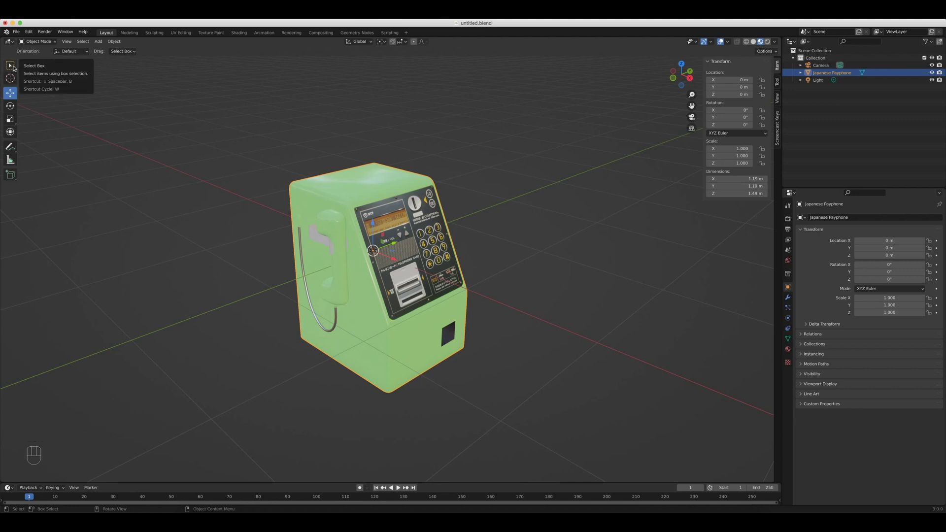
pyautogui.click(11, 66)
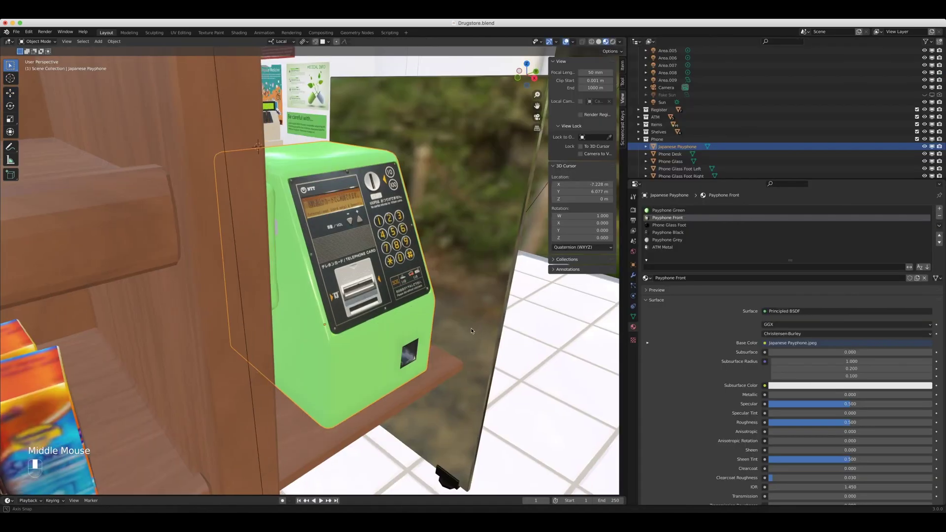
# Look around the payphone and the surrounding store interior in the Drugstore.blend scene
pyautogui.moveTo(365, 325); pyautogui.dragTo(424, 380, button='middle')
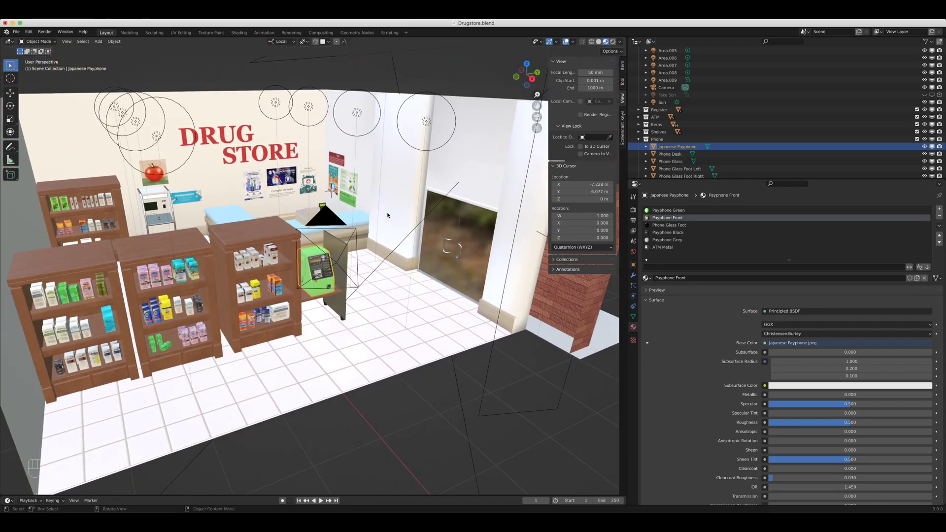
pyautogui.moveTo(388, 215); pyautogui.dragTo(327, 226, button='middle')
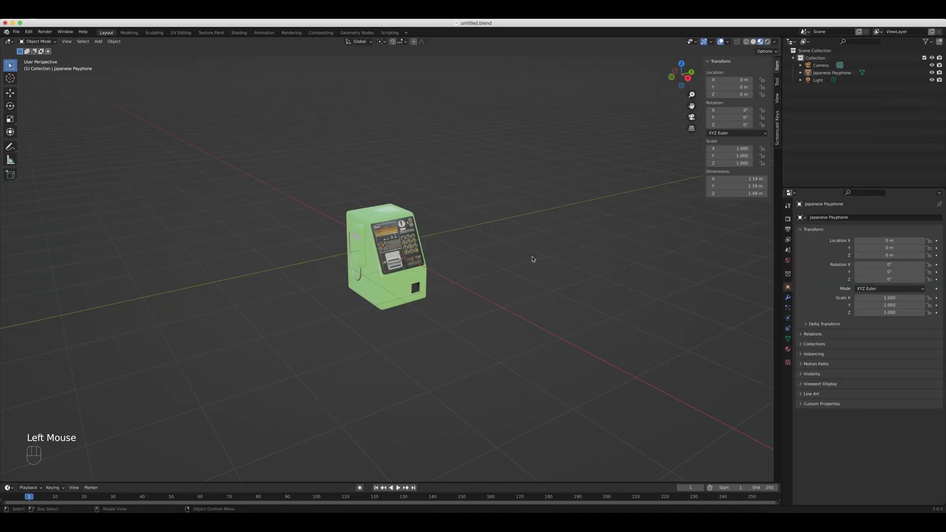
# Select the payphone in the untitled file and try rotating it freely
pyautogui.click(413, 245)
pyautogui.press('r')
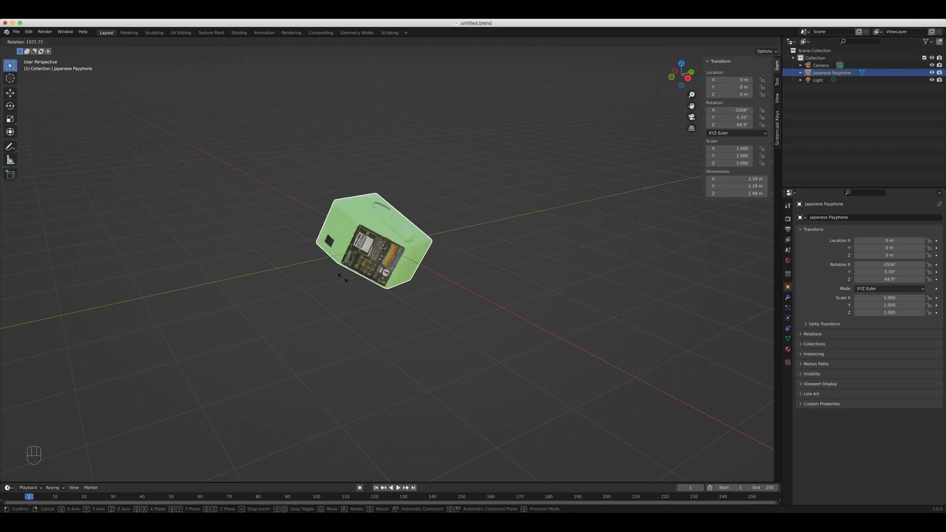
pyautogui.rightClick(396, 207)
pyautogui.moveTo(397, 210); pyautogui.dragTo(385, 226, button='middle')
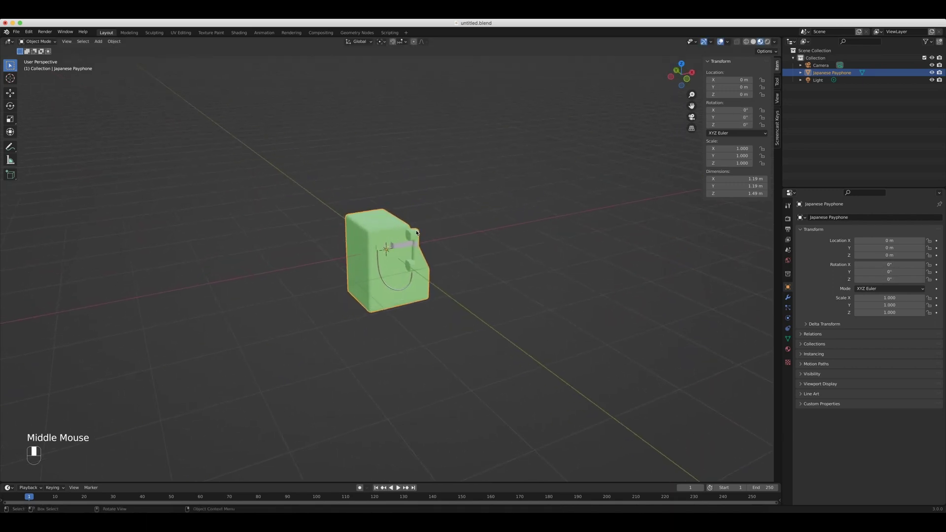
# Try rotating the payphone freely from several different viewing angles
pyautogui.press('r')
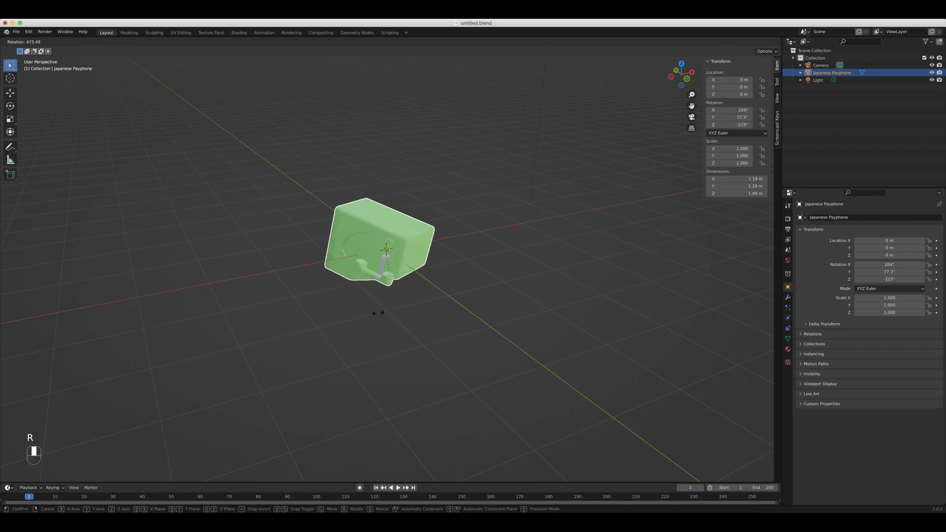
pyautogui.rightClick(438, 258)
pyautogui.moveTo(439, 257); pyautogui.dragTo(419, 253, button='middle')
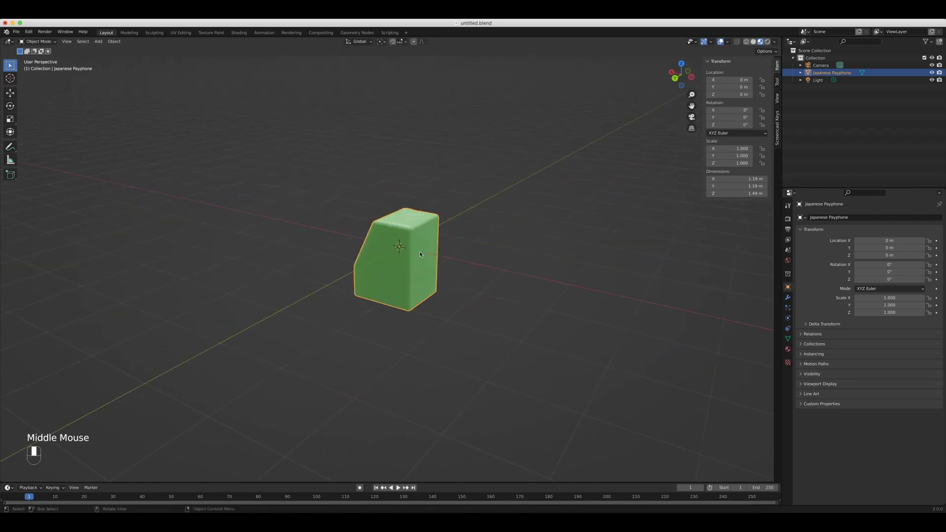
pyautogui.press('r')
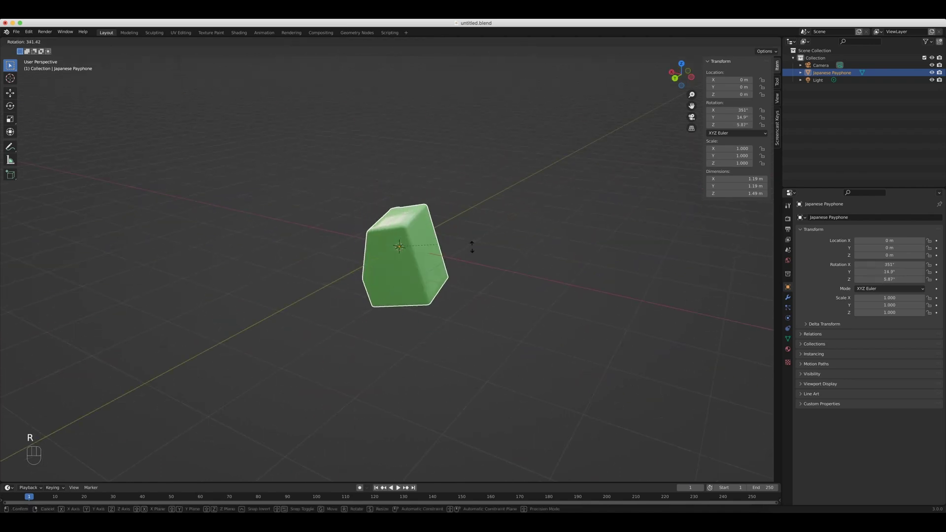
pyautogui.rightClick(458, 219)
pyautogui.moveTo(498, 216); pyautogui.dragTo(364, 218, button='middle')
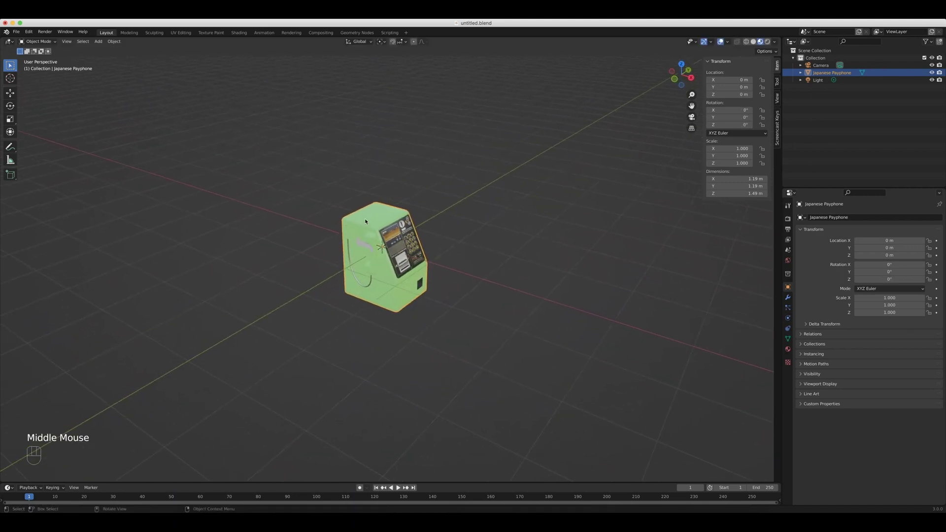
pyautogui.scroll(2, 464, 246)
pyautogui.moveTo(463, 247); pyautogui.dragTo(463, 260, button='middle')
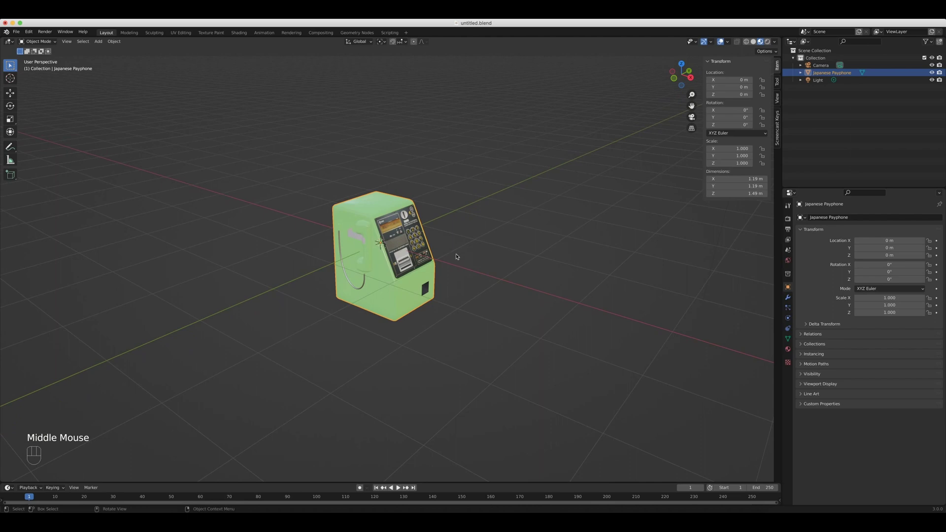
# Try rotating the payphone about the global X, Y and Z axes, one axis at a time
pyautogui.click(400, 216)
pyautogui.press('r')
pyautogui.press('x')
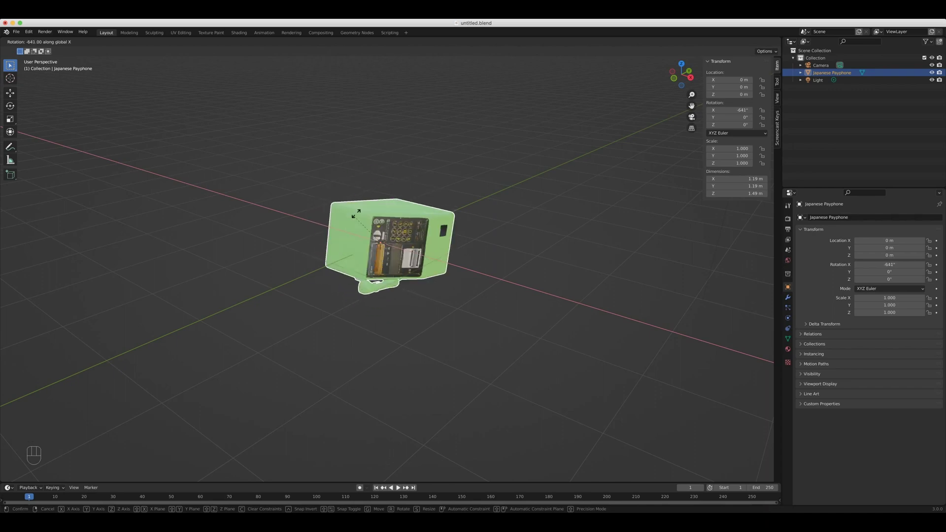
pyautogui.press('Escape')
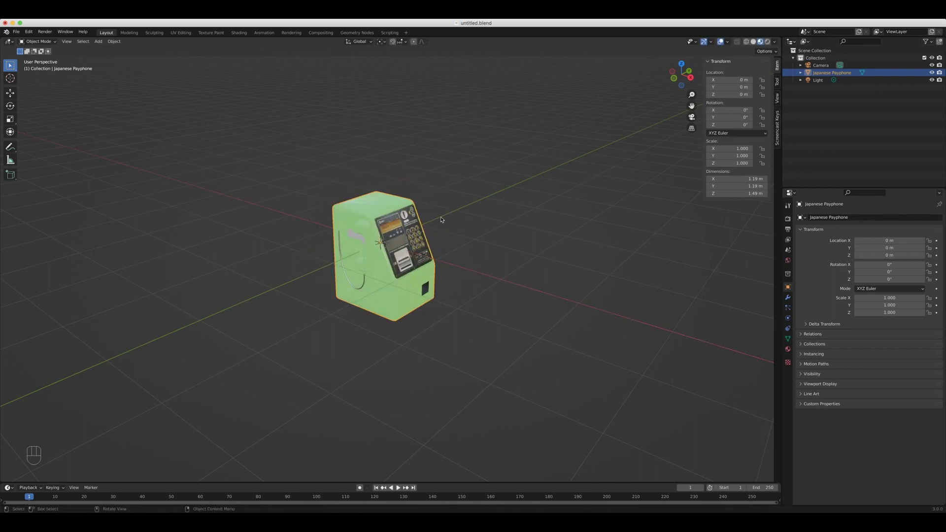
pyautogui.press('r')
pyautogui.press('y')
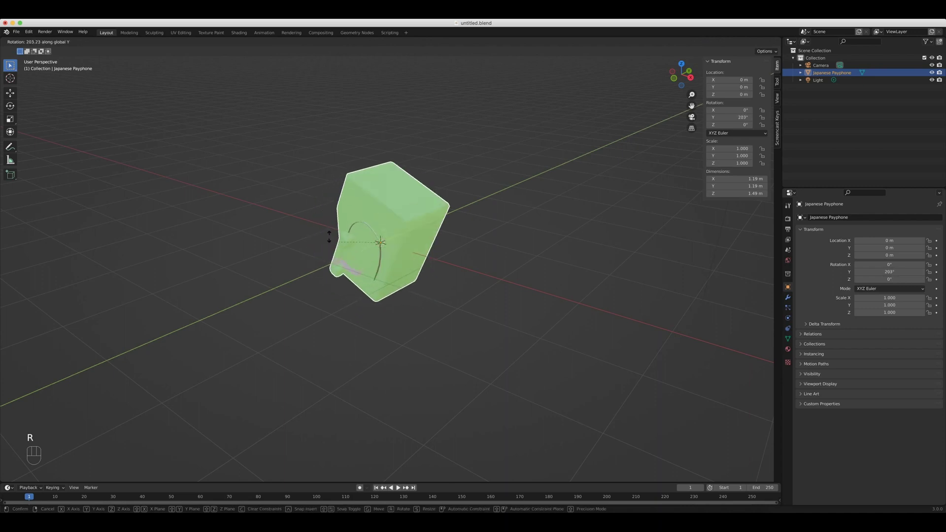
pyautogui.press('Escape')
pyautogui.press('r')
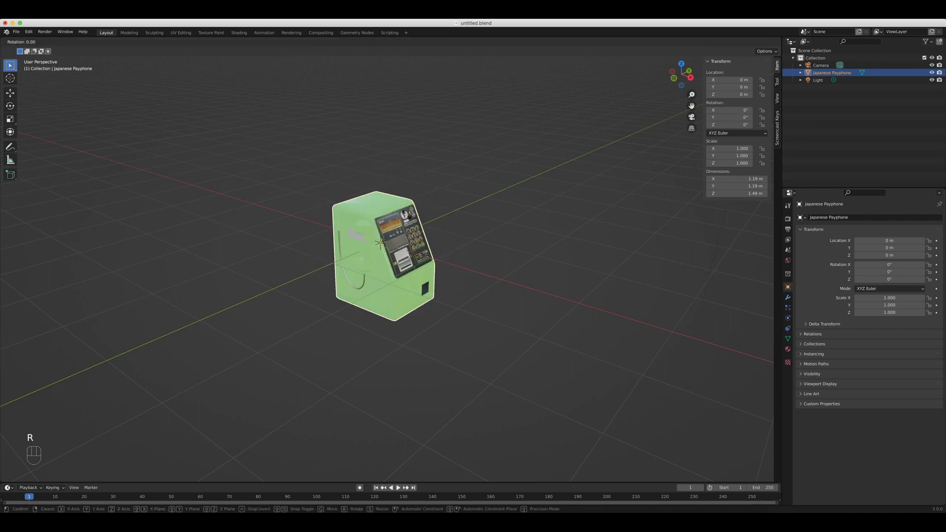
pyautogui.press('z')
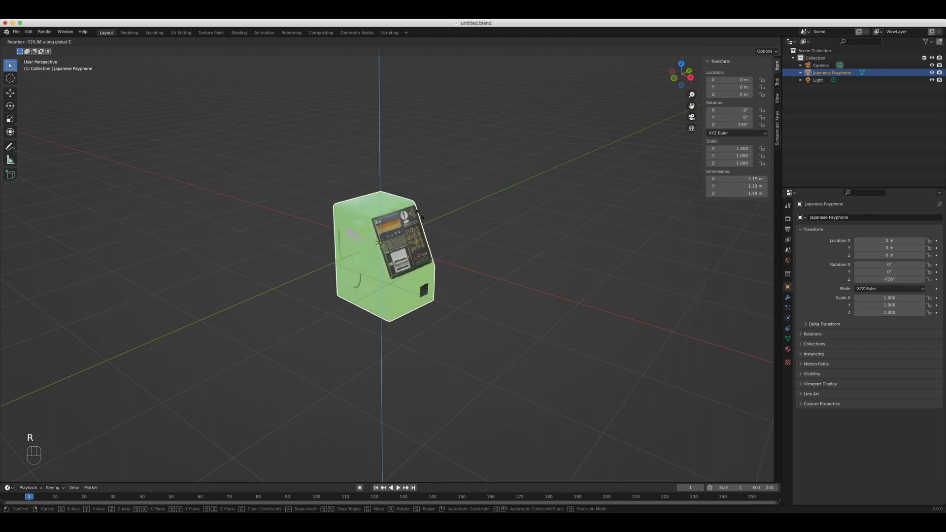
pyautogui.press('Escape')
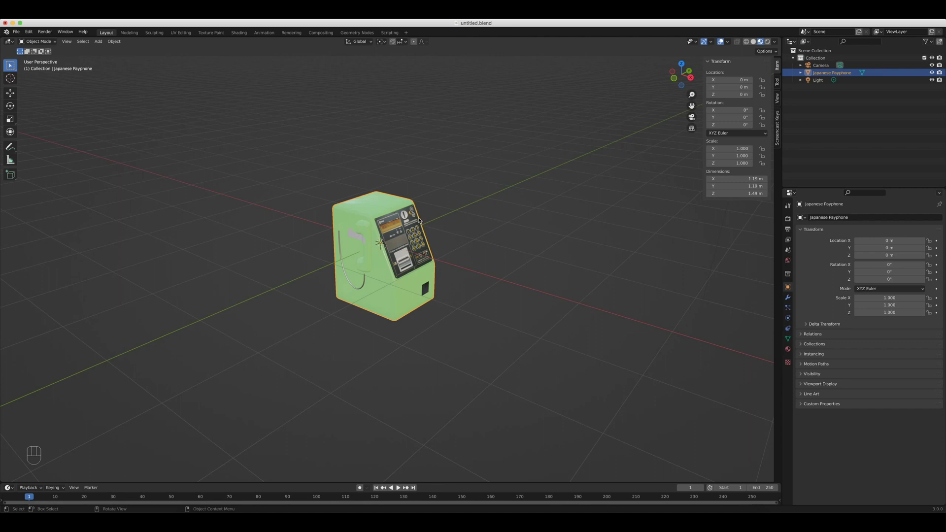
# Try rotating the payphone with the global Z axis locked
pyautogui.press('r')
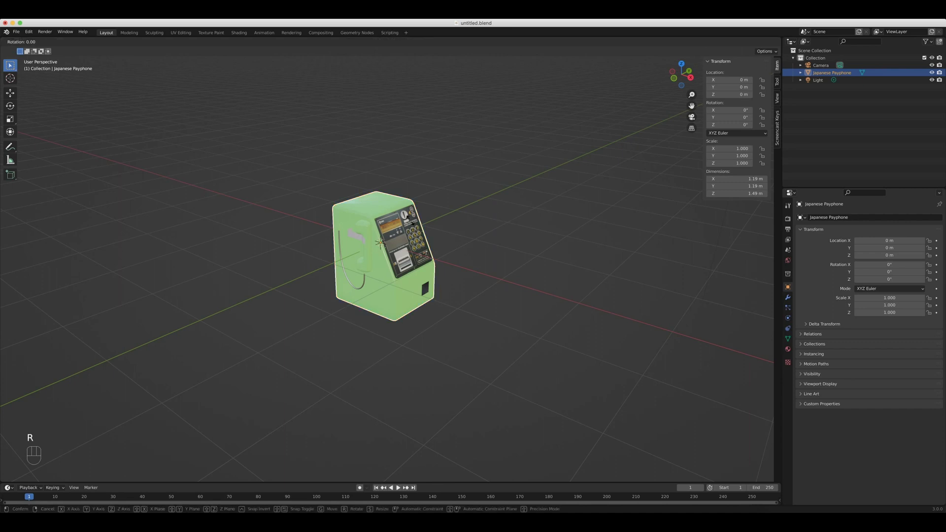
pyautogui.hotkey('shift', 'z')
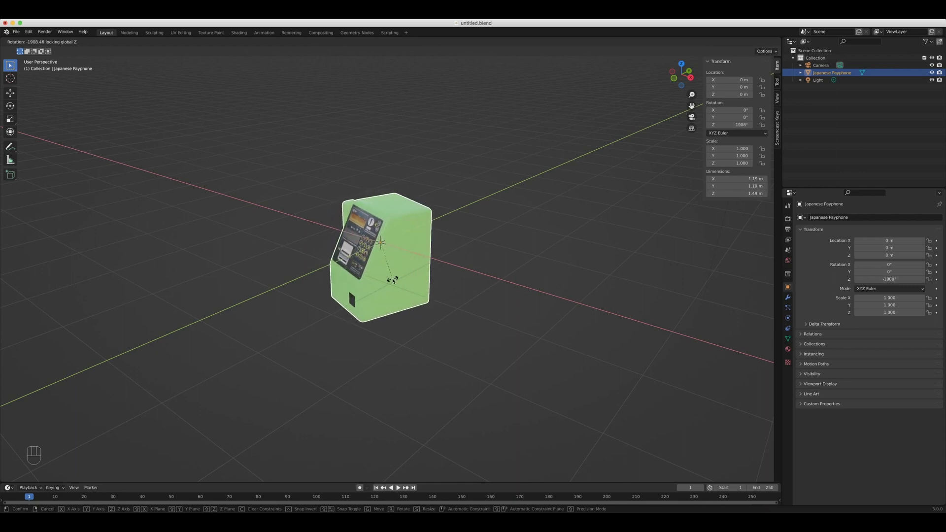
pyautogui.press('Escape')
pyautogui.scroll(2, 507, 229)
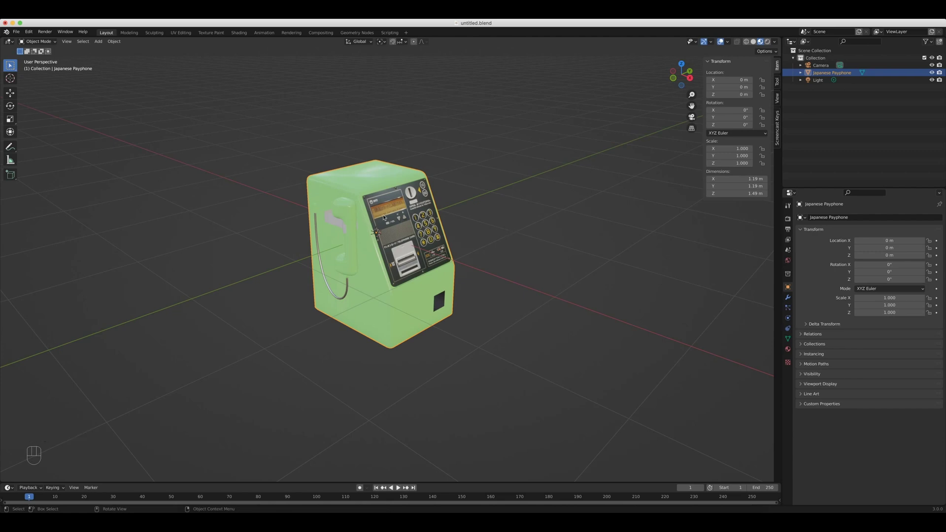
pyautogui.scroll(-2, 393, 220)
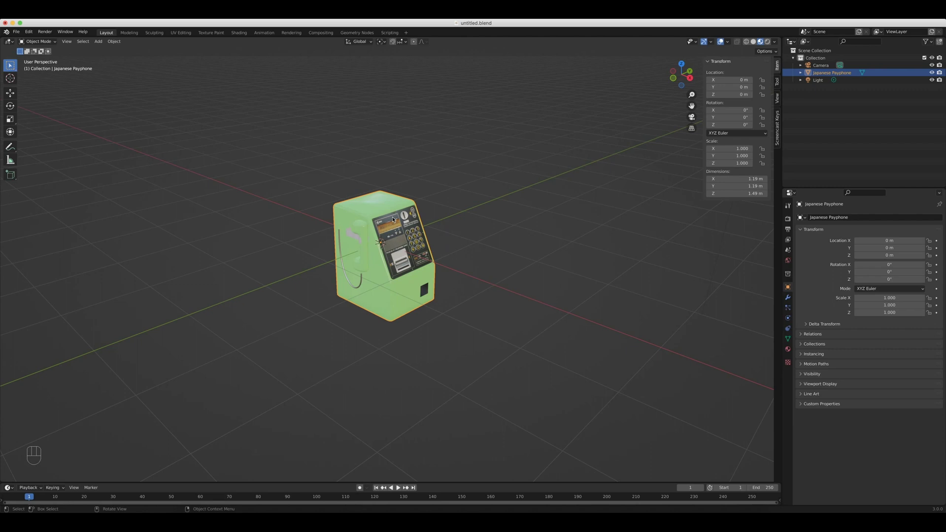
# Try rotating the payphone about the global Z axis by 45°, and switch the angle to -45°
pyautogui.press('r')
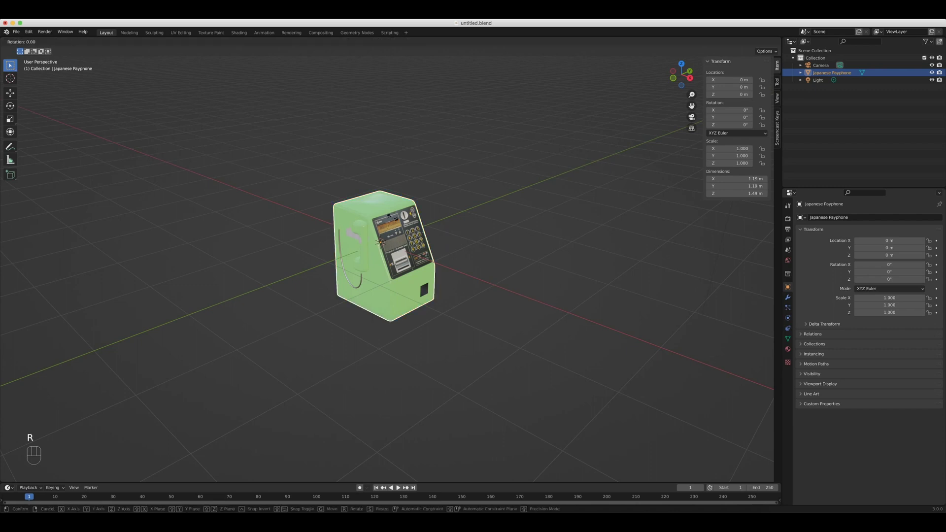
pyautogui.press('z')
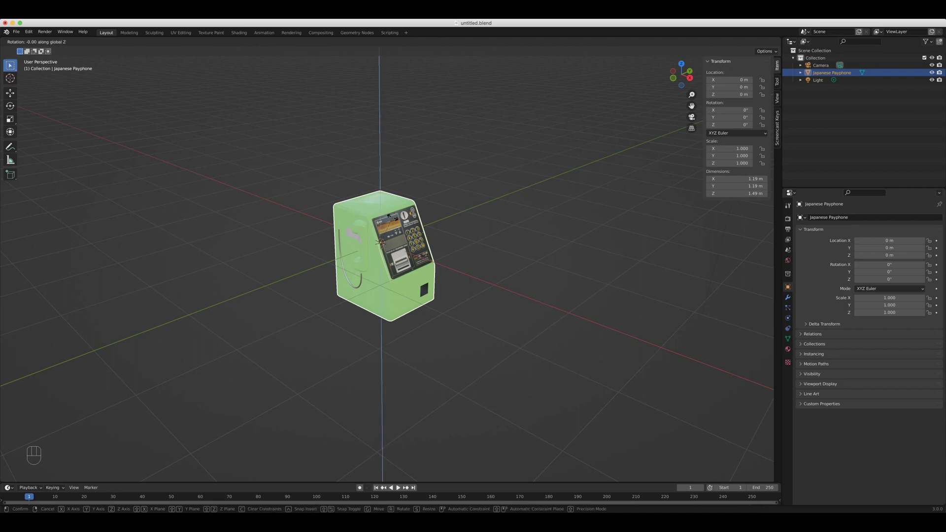
pyautogui.write('45')
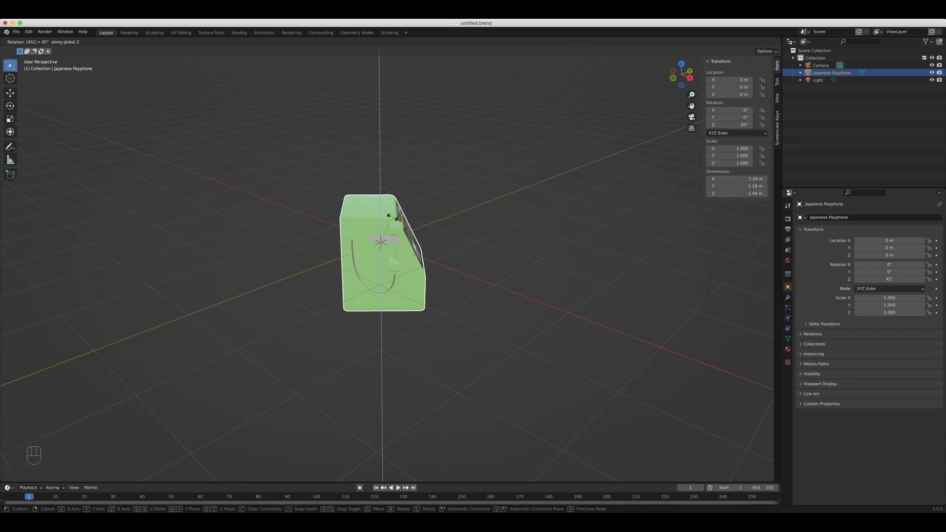
pyautogui.press('-')
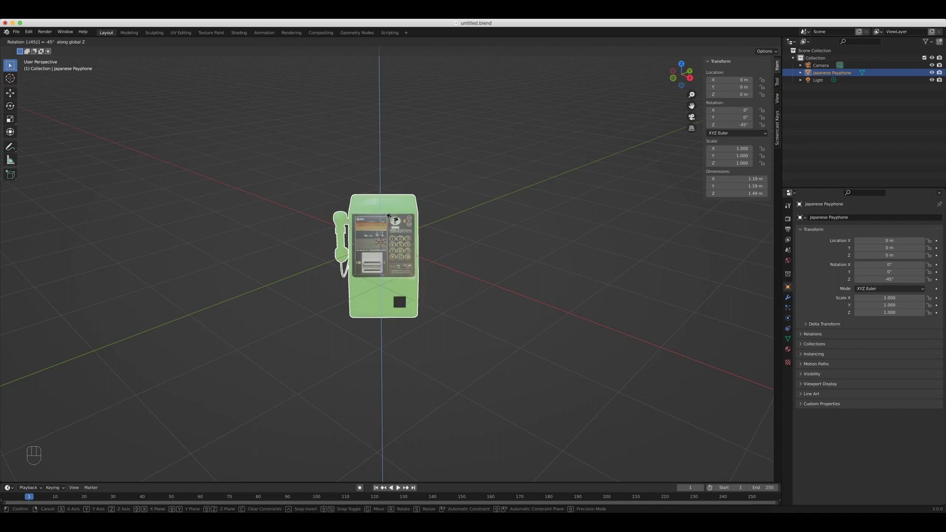
pyautogui.press('Escape')
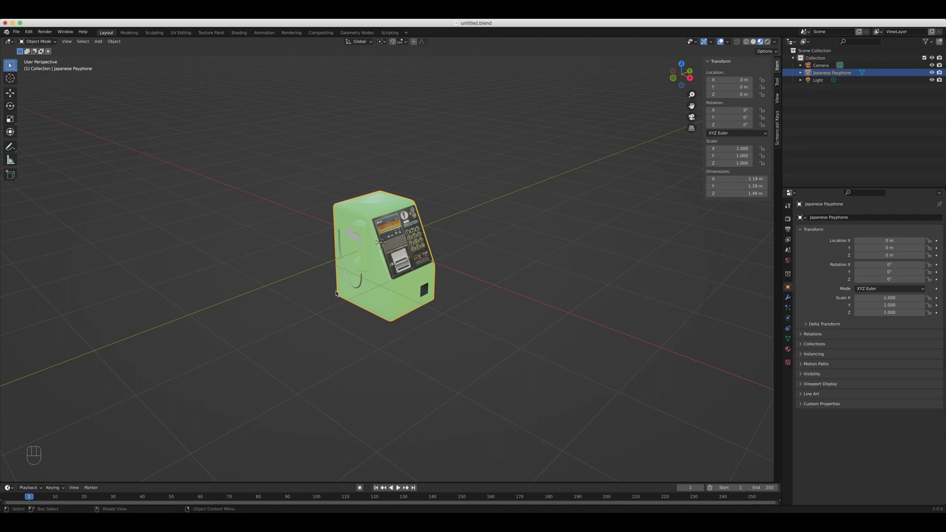
# Deselect the payphone and try the Set Origin option Geometry to Origin
pyautogui.rightClick(381, 244)
pyautogui.click(380, 244)
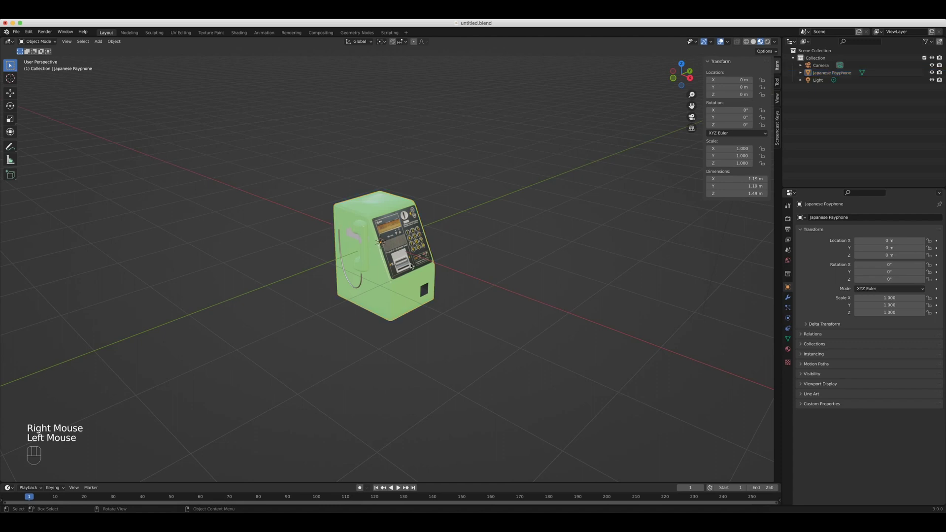
pyautogui.rightClick(392, 248)
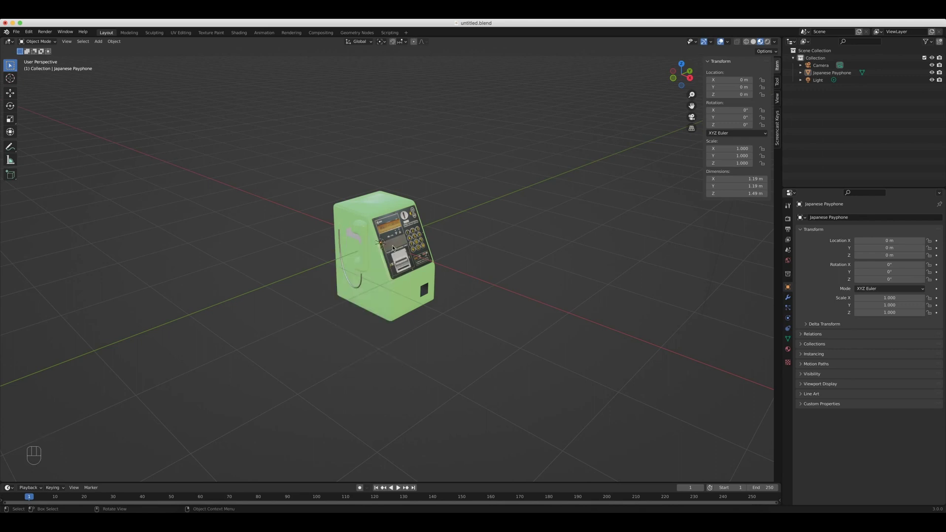
pyautogui.rightClick(392, 248)
pyautogui.moveTo(396, 272)
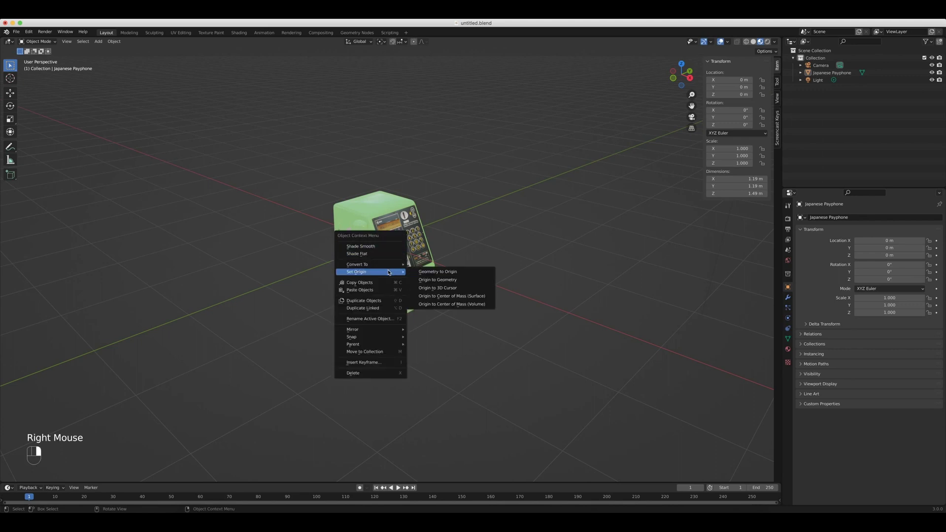
pyautogui.click(439, 271)
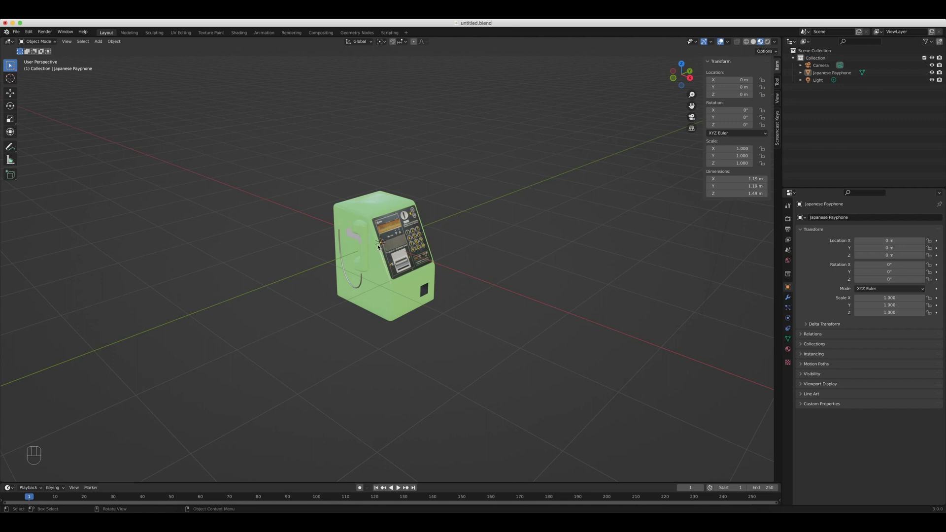
# Place the 3D cursor beside the cord on the payphone's handset side and set the transform pivot point to 3D Cursor
pyautogui.scroll(3, 379, 244)
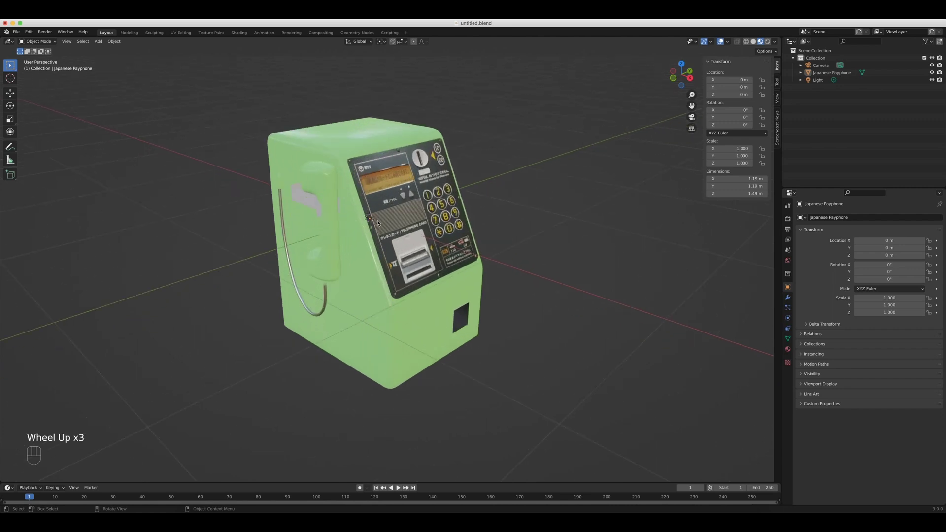
pyautogui.scroll(-4, 371, 224)
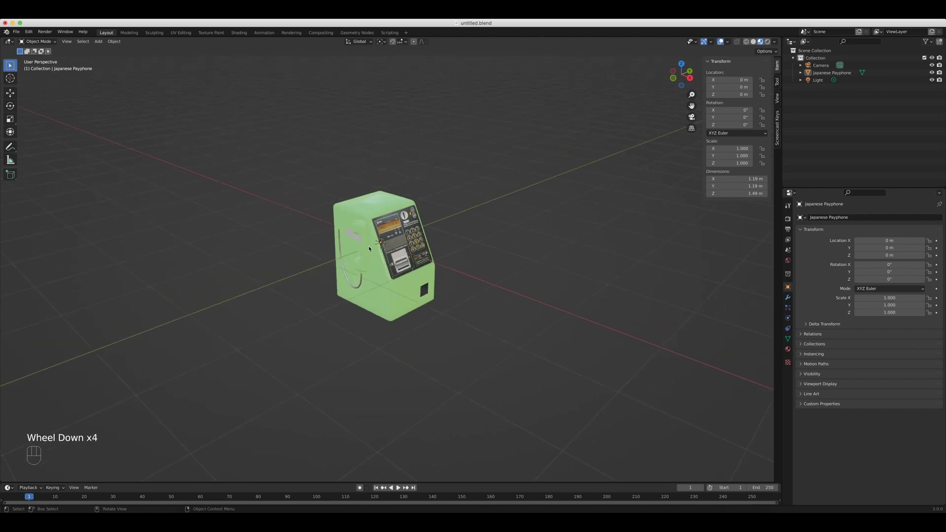
pyautogui.press('shift')
pyautogui.keyDown('shift'); pyautogui.rightClick(336, 266); pyautogui.keyUp('shift')
pyautogui.click(384, 46)
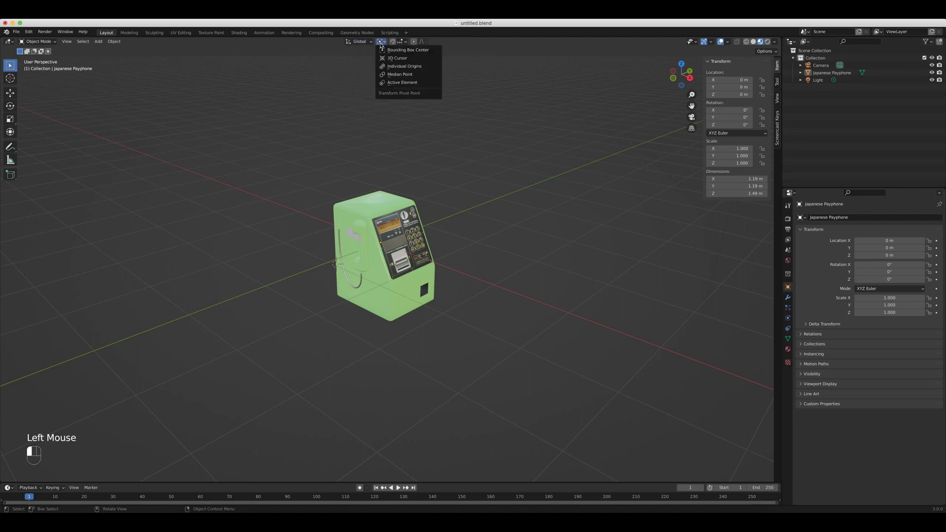
pyautogui.click(412, 58)
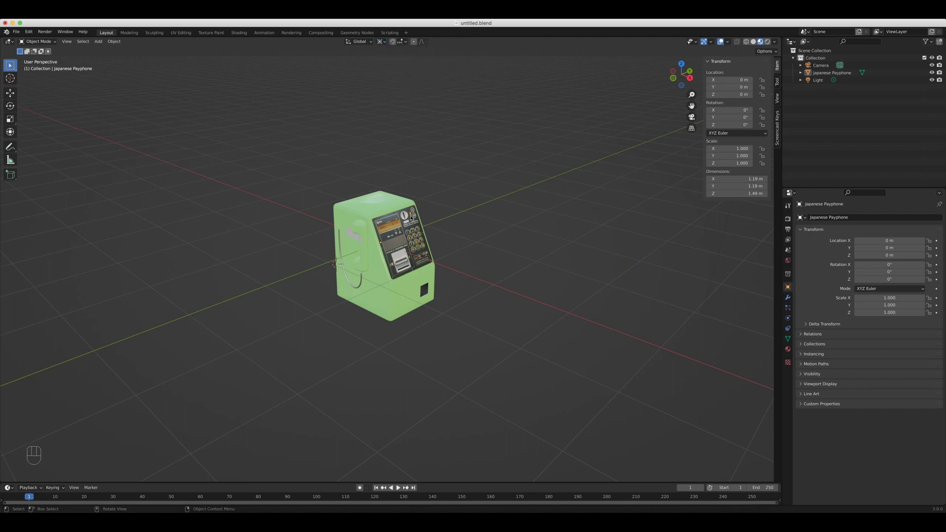
# Select the payphone and try rotating it around the 3D cursor with the global Z axis locked
pyautogui.click(396, 241)
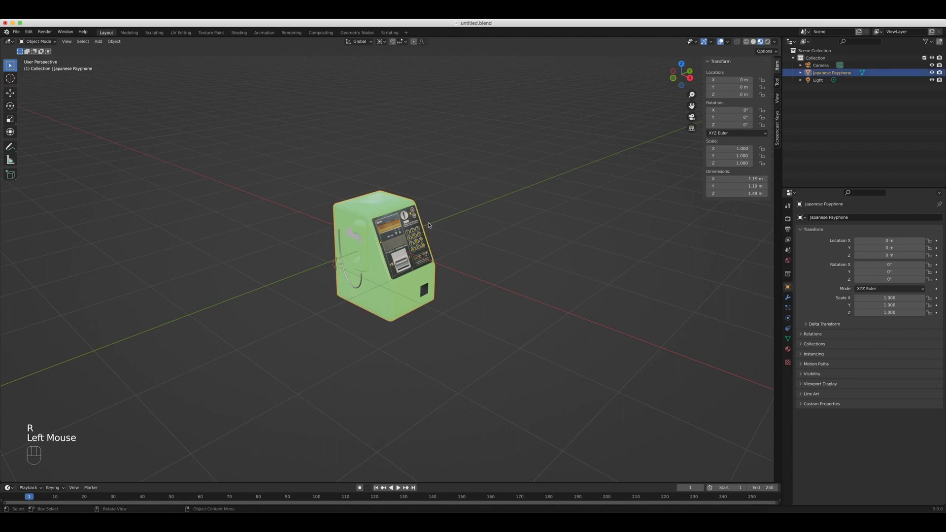
pyautogui.press('r')
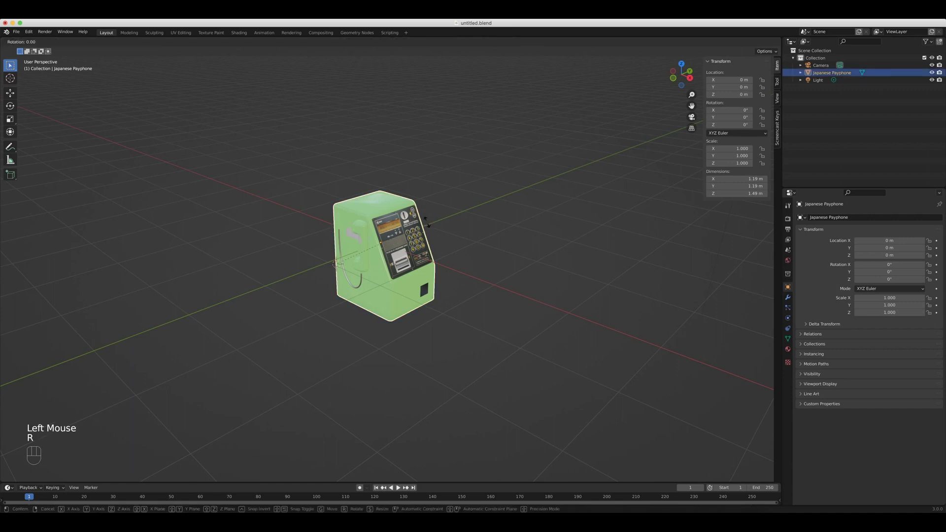
pyautogui.press('z')
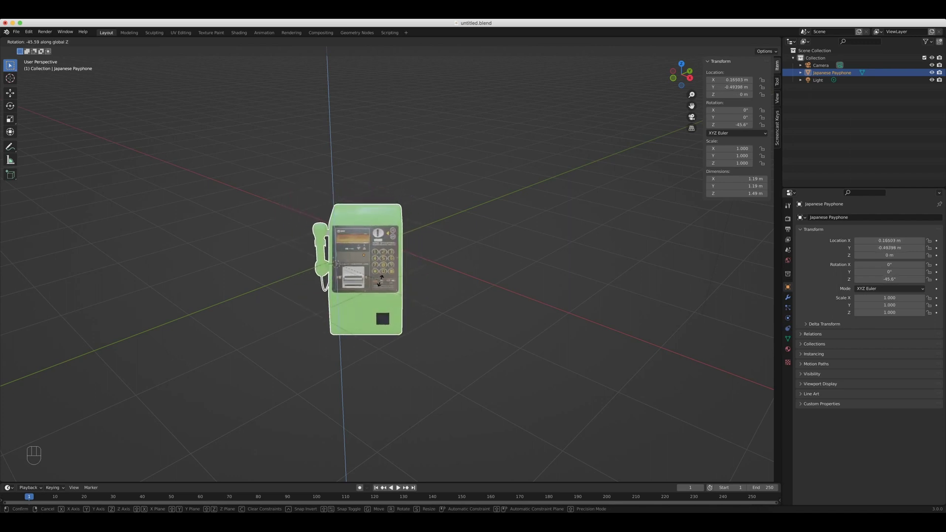
pyautogui.press('Escape')
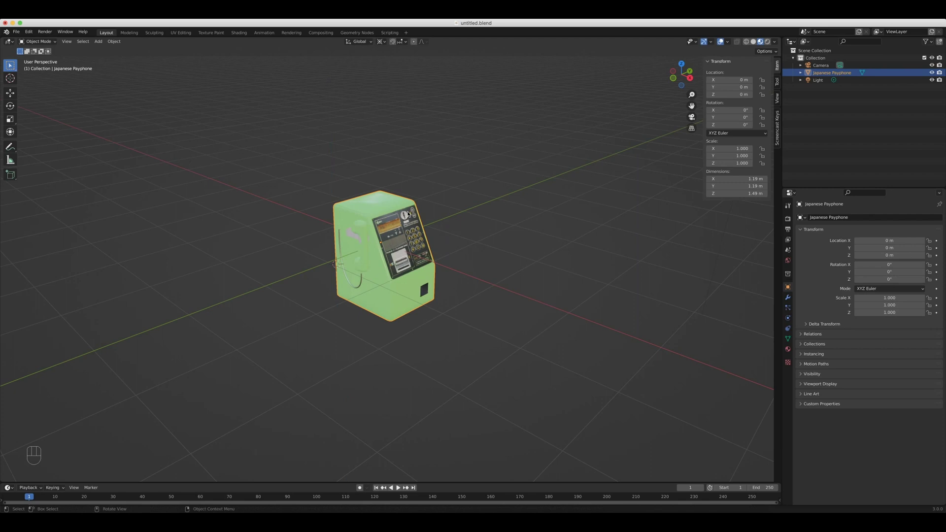
# Try rotating the payphone around the 3D cursor along the global Y axis and along the global X axis
pyautogui.press('r')
pyautogui.press('y')
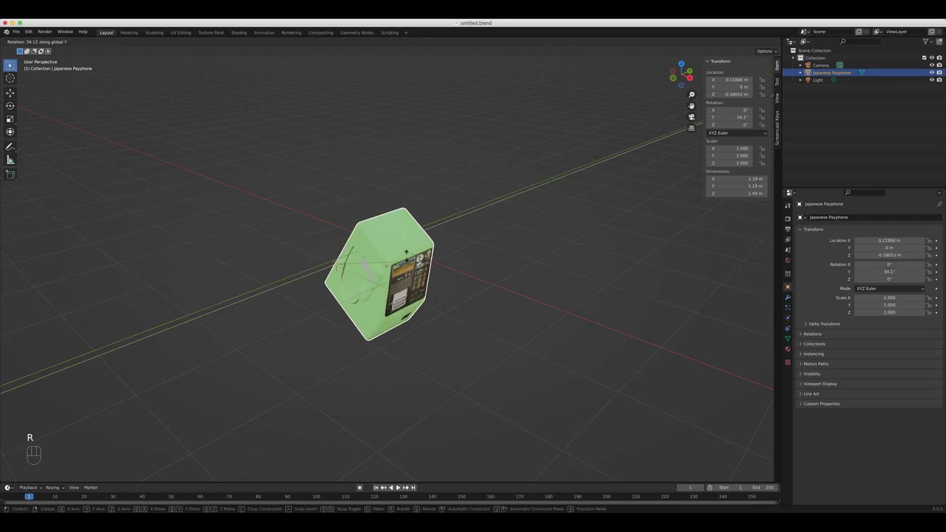
pyautogui.rightClick(409, 279)
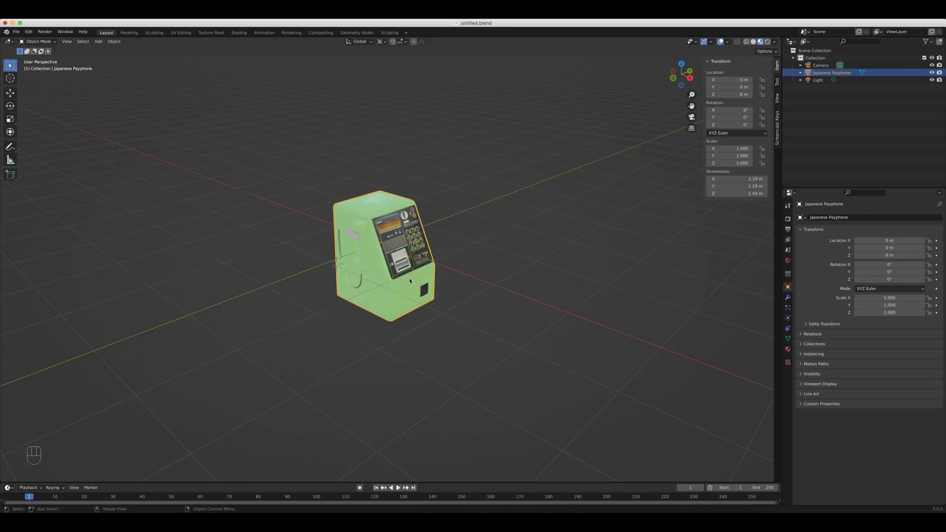
pyautogui.press('r')
pyautogui.press('x')
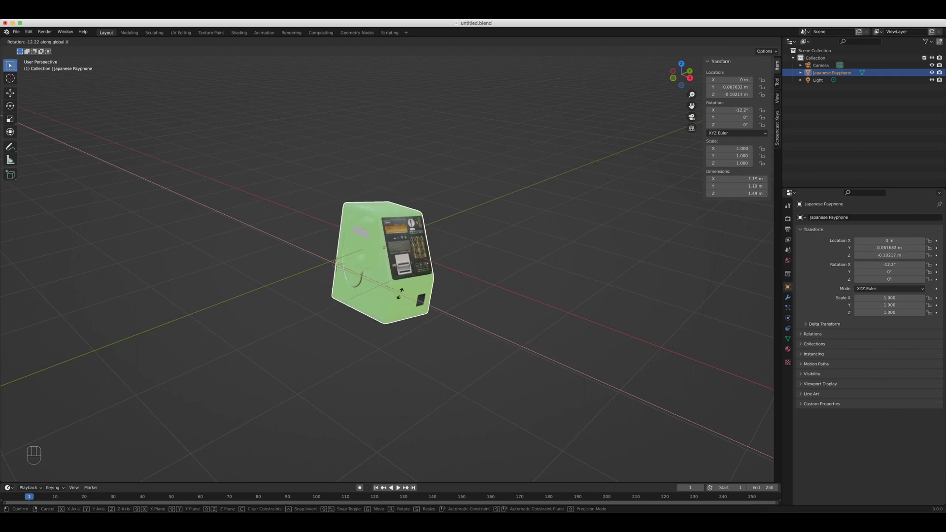
pyautogui.rightClick(387, 269)
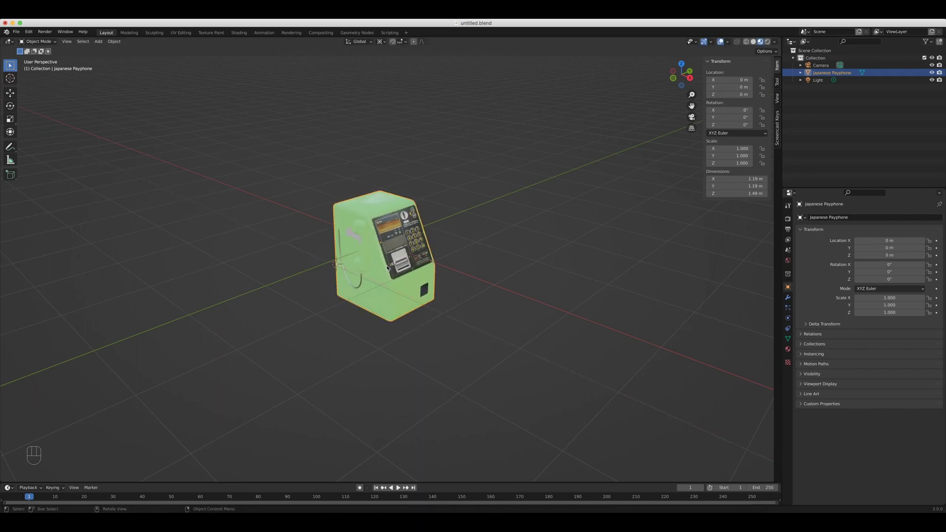
# Deselect the payphone and snap the 3D cursor to the world origin
pyautogui.click(439, 274)
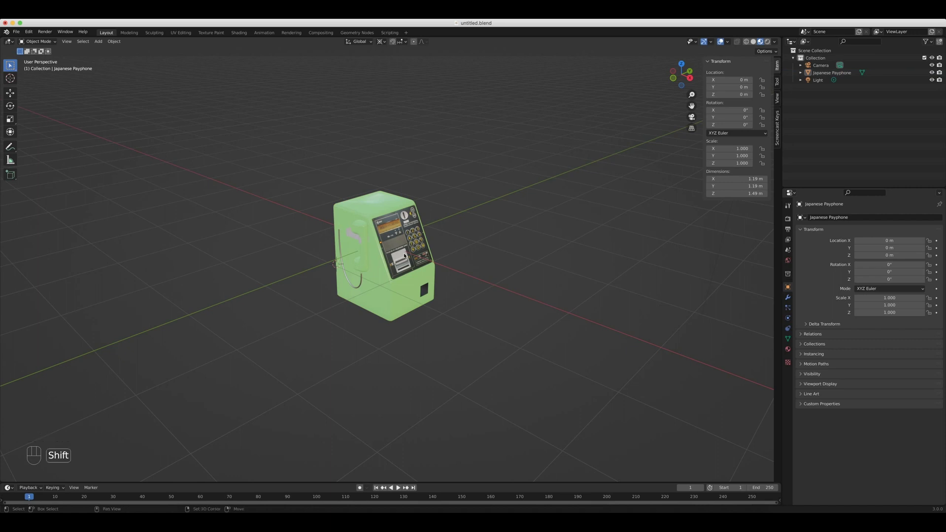
pyautogui.hotkey('shift', 's')
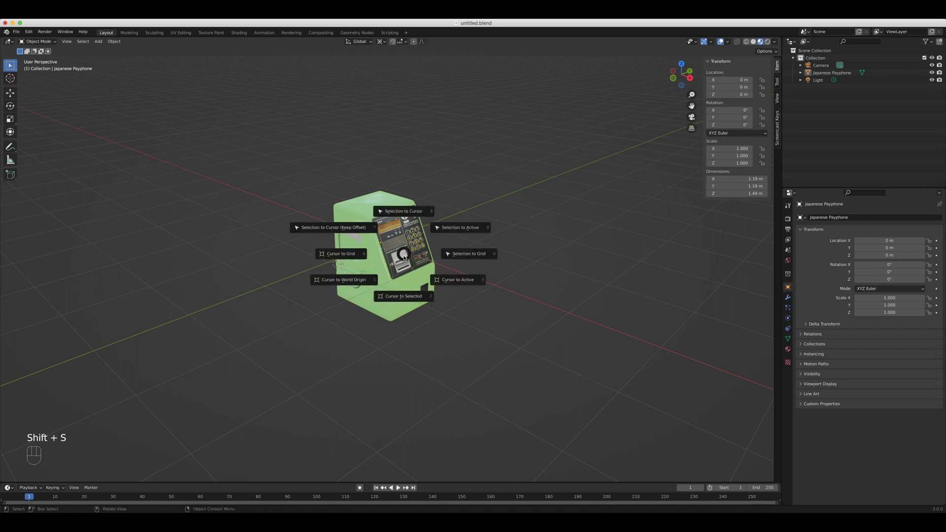
pyautogui.click(371, 281)
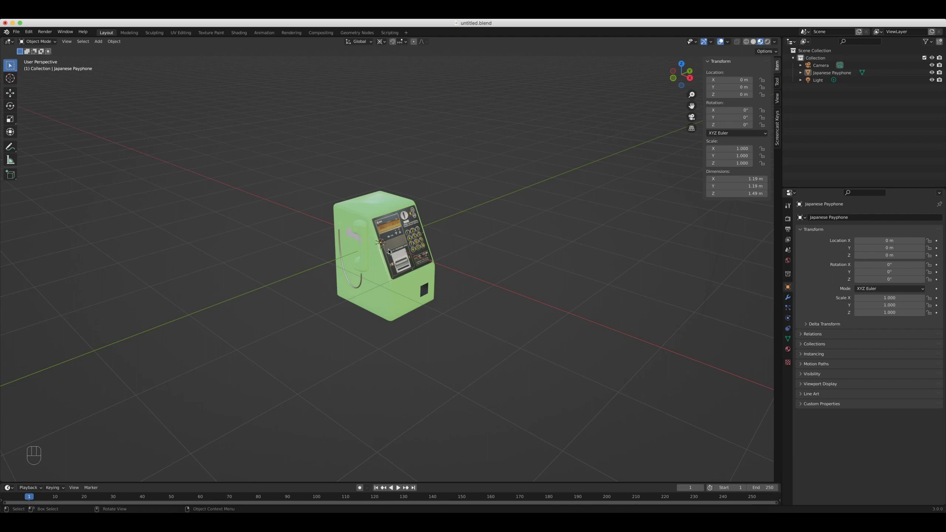
# Try setting the payphone's origin to a 3D cursor placed on its lower body, and undo the change
pyautogui.keyDown('shift'); pyautogui.click(389, 284); pyautogui.keyUp('shift')
pyautogui.keyDown('shift'); pyautogui.rightClick(409, 279); pyautogui.keyUp('shift')
pyautogui.rightClick(417, 274)
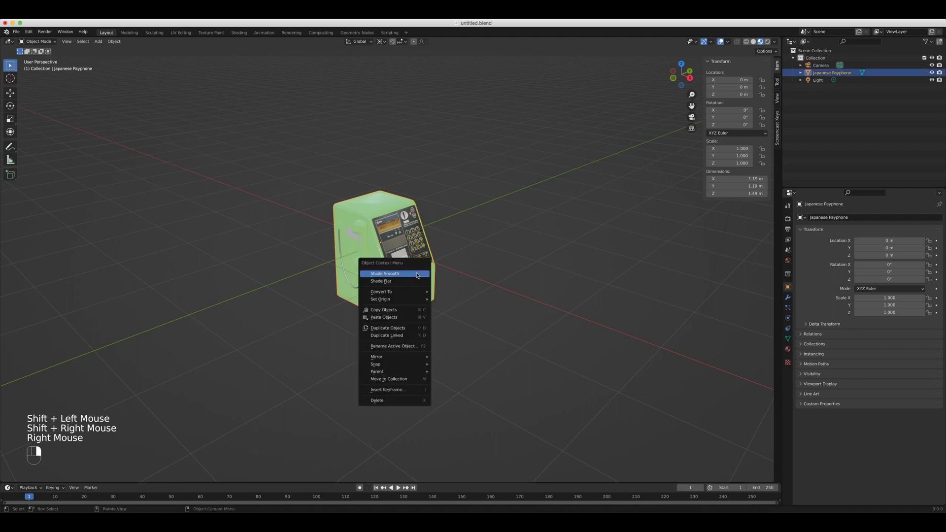
pyautogui.moveTo(417, 299)
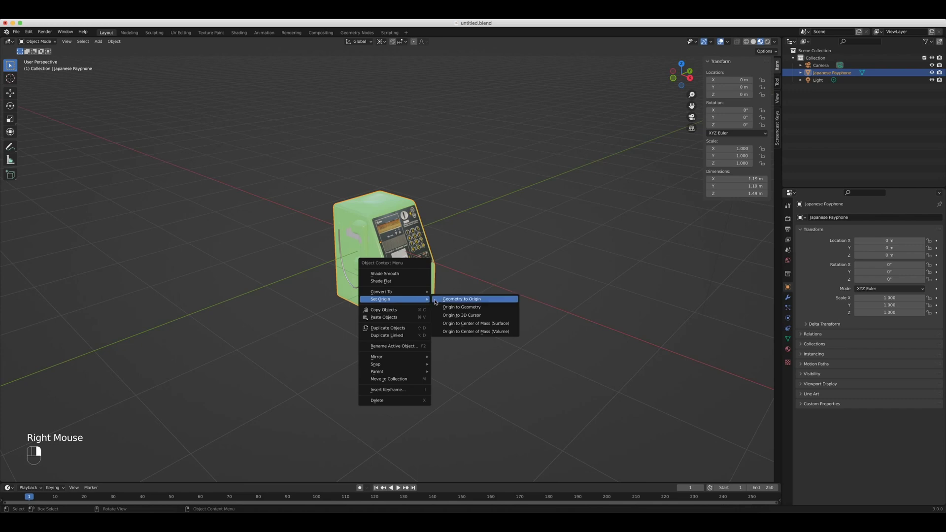
pyautogui.click(485, 316)
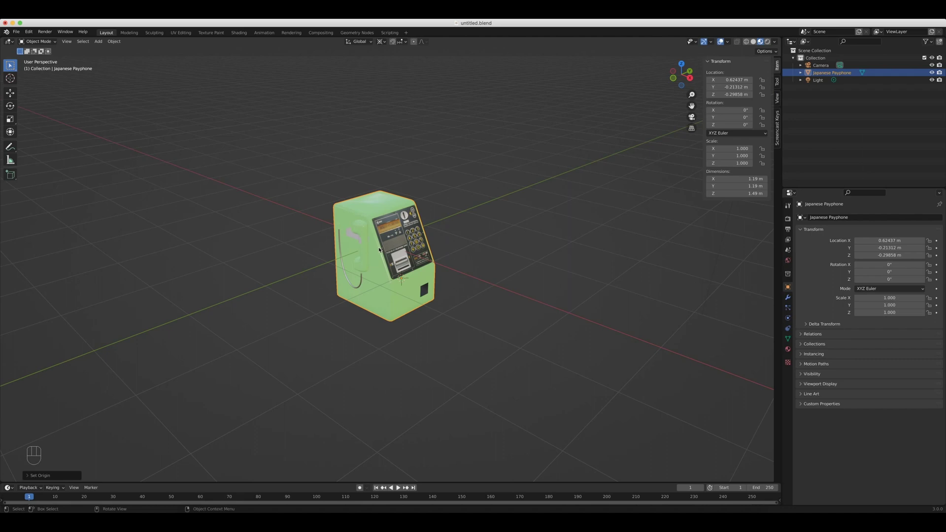
pyautogui.hotkey('ctrl', 'z')
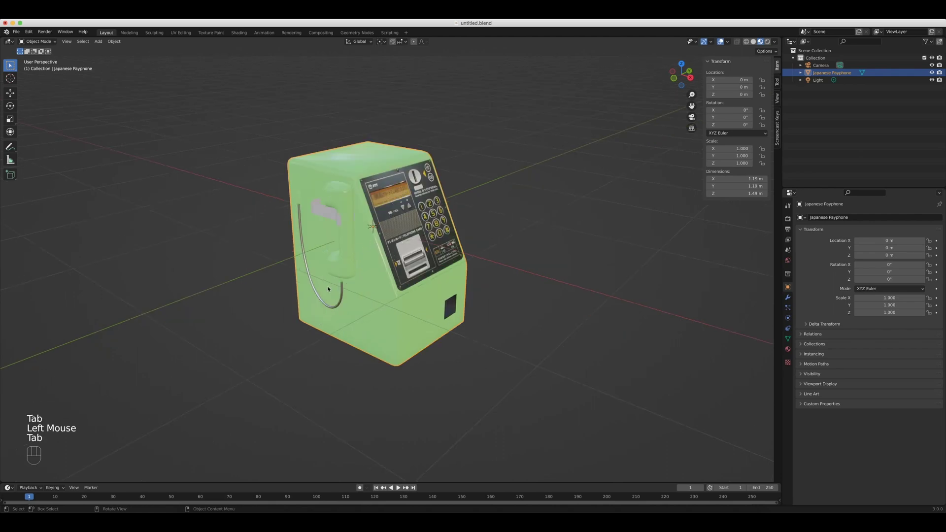
# Enter Edit Mode on the payphone and try rotating a single vertex at the handset's lower end
pyautogui.press('Tab')
pyautogui.scroll(2, 360, 275)
pyautogui.click(318, 273)
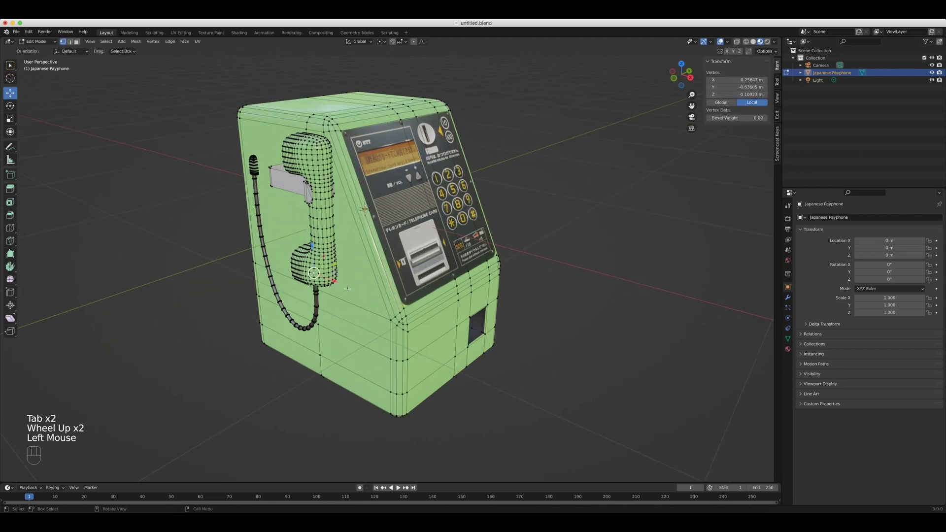
pyautogui.press('r')
pyautogui.click(251, 334)
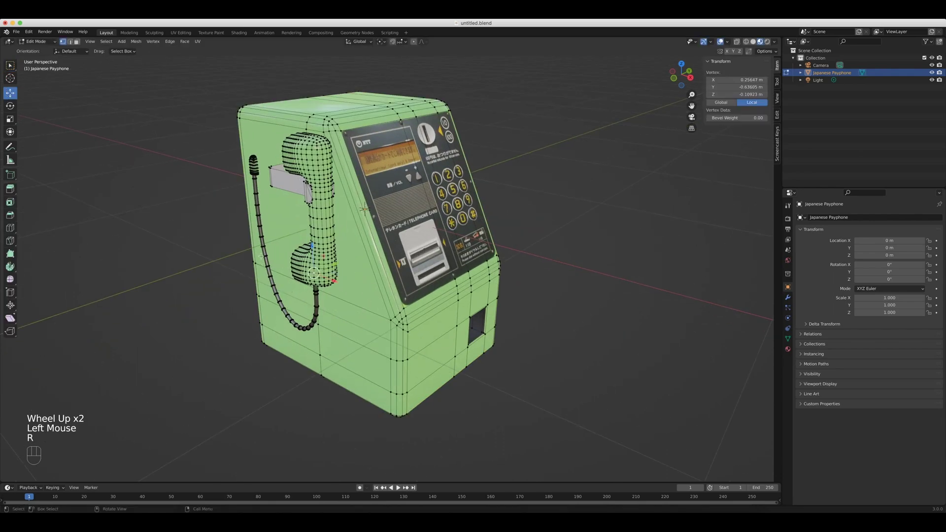
# Box-select the vertices of the handset's lower end, try rotating them freely, and clear the selection
pyautogui.moveTo(274, 235); pyautogui.dragTo(364, 294)
pyautogui.press('r')
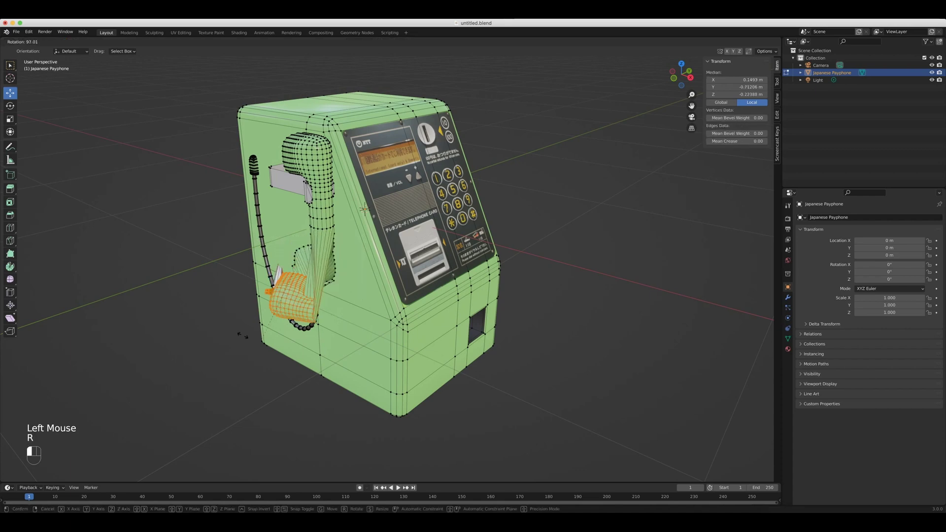
pyautogui.rightClick(350, 321)
pyautogui.click(361, 312)
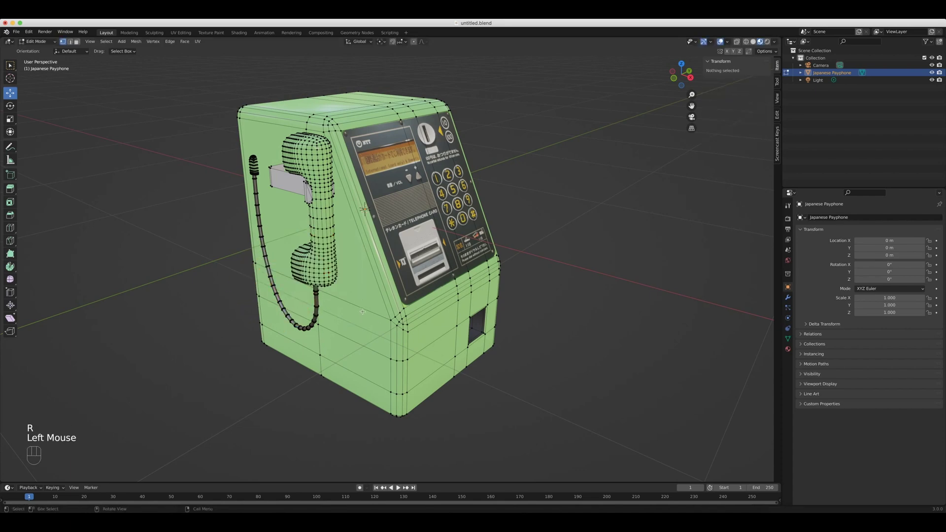
# Try rotating an edge in edge select mode and a face in face select mode on the payphone's lower handset side
pyautogui.press('2')
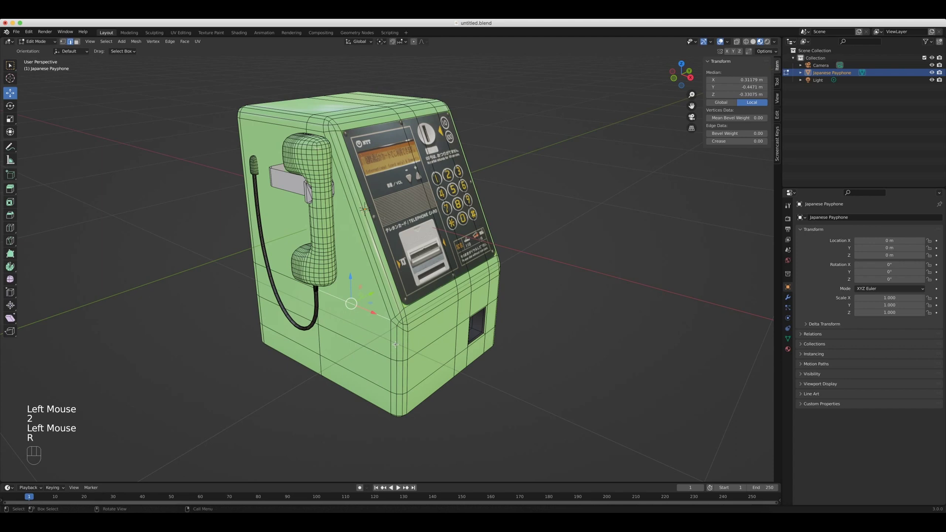
pyautogui.press('3')
pyautogui.click(356, 339)
pyautogui.press('r')
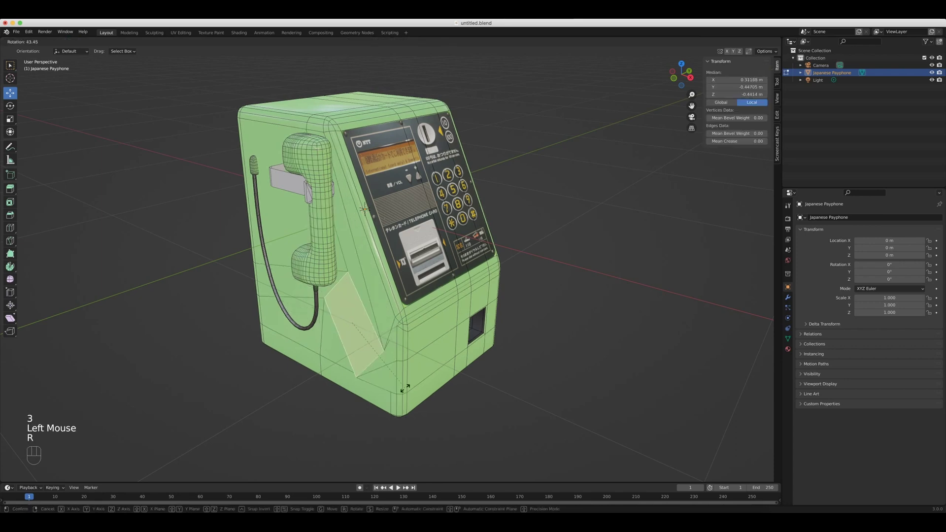
pyautogui.rightClick(505, 360)
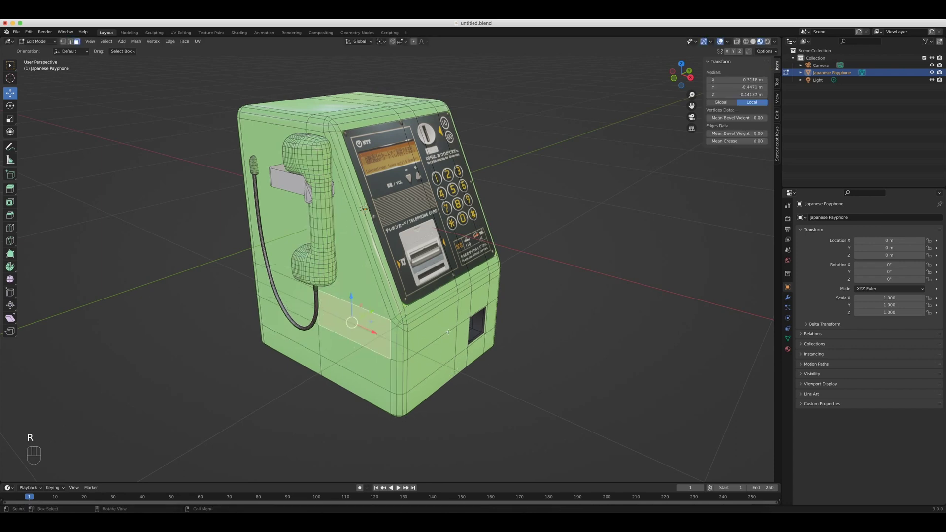
# Clear the face selection, return to Object Mode and deselect the payphone
pyautogui.click(537, 322)
pyautogui.press('Tab')
pyautogui.click(536, 321)
pyautogui.scroll(-2, 536, 321)
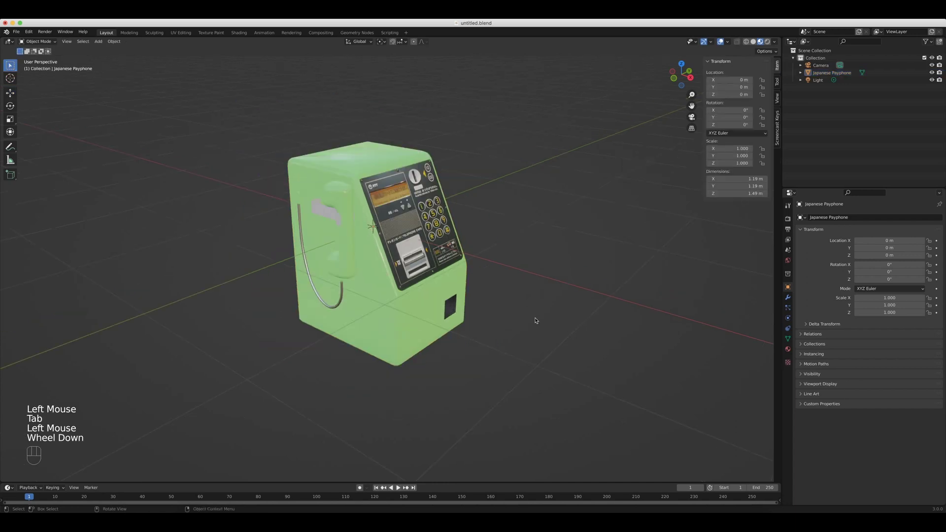
pyautogui.scroll(-2, 536, 264)
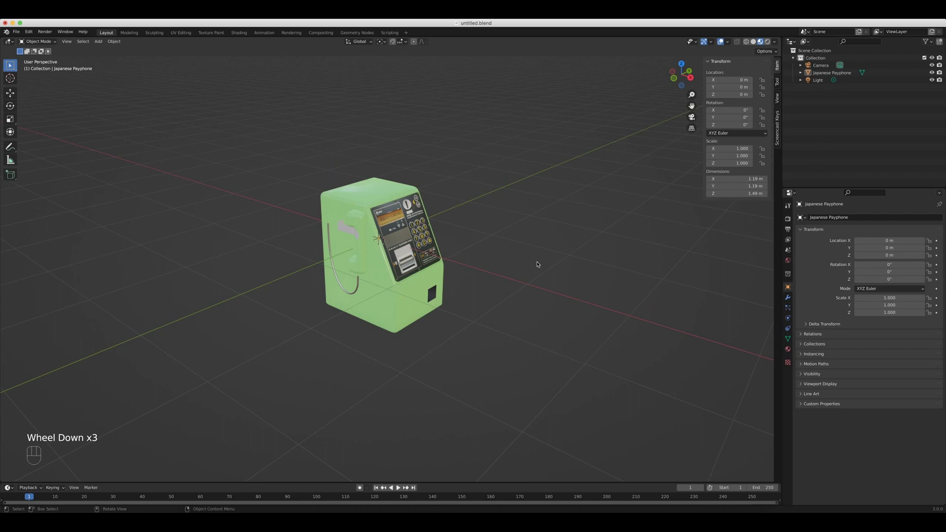
pyautogui.scroll(-1, 537, 266)
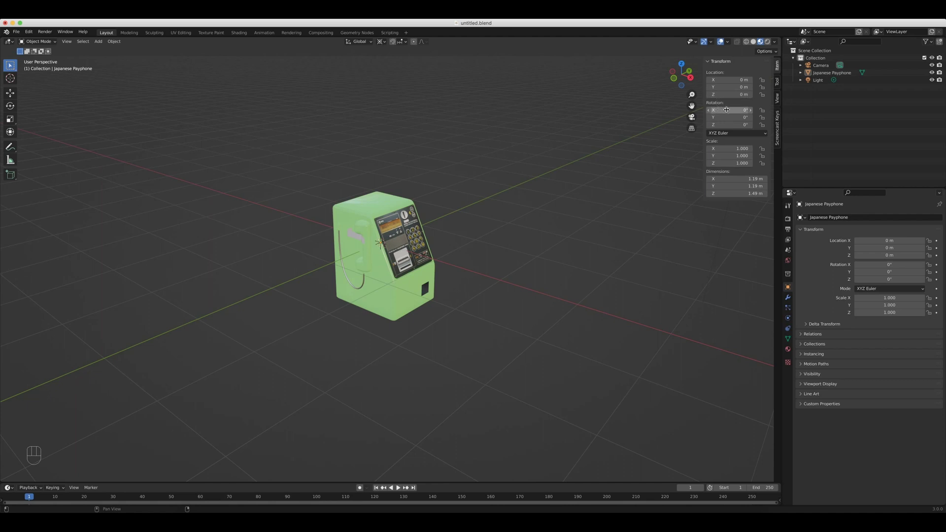
# Select the payphone and set its X rotation to about -6.2°, trying 45° and -45° for the Y rotation
pyautogui.click(400, 223)
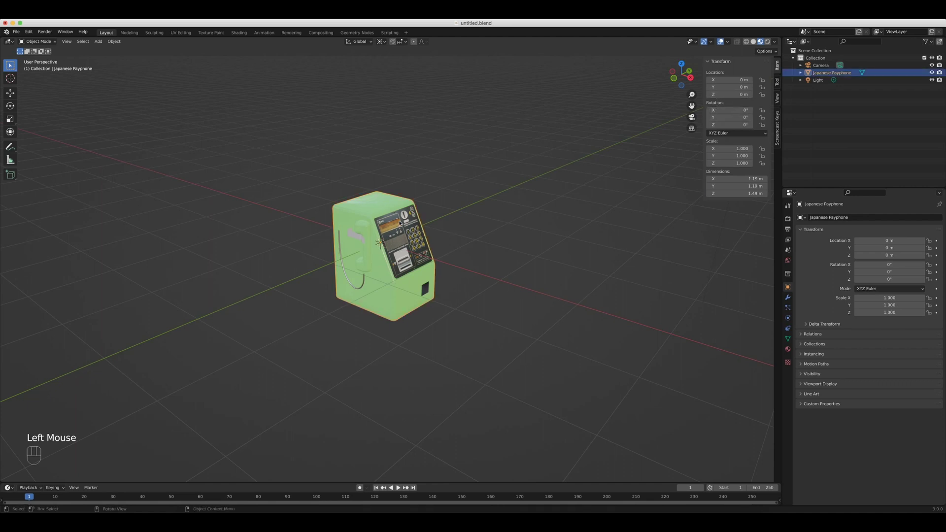
pyautogui.moveTo(719, 111)
pyautogui.mouseDown()
pyautogui.moveTo(685, 111)
pyautogui.moveTo(724, 112)
pyautogui.mouseUp()
pyautogui.click(733, 118)
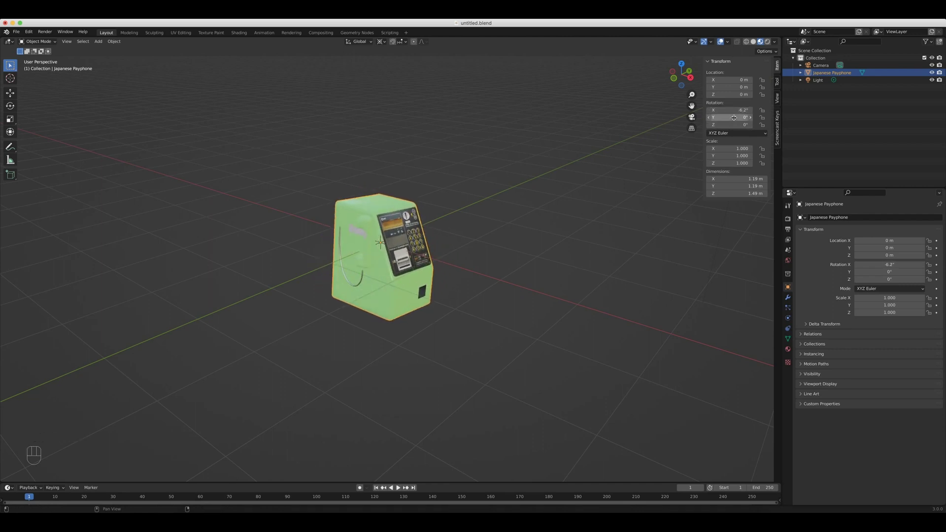
pyautogui.press('Return')
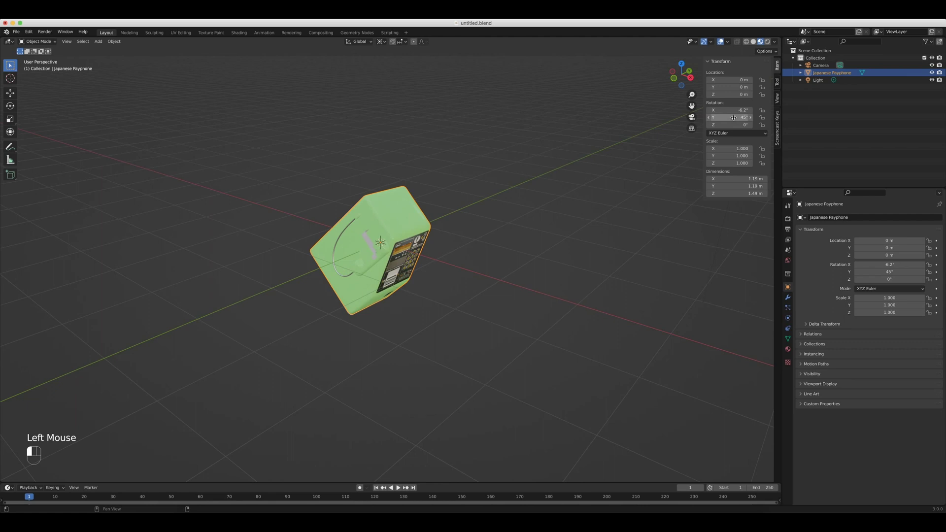
pyautogui.doubleClick(733, 118)
pyautogui.press('Return')
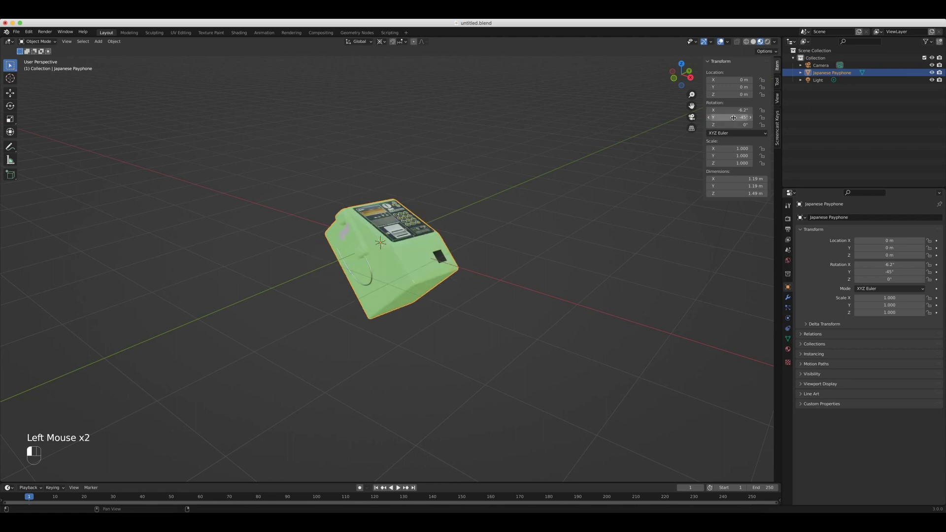
# Reset the payphone's X, Y and Z rotation to 0 together and deselect it
pyautogui.moveTo(729, 111); pyautogui.dragTo(729, 125)
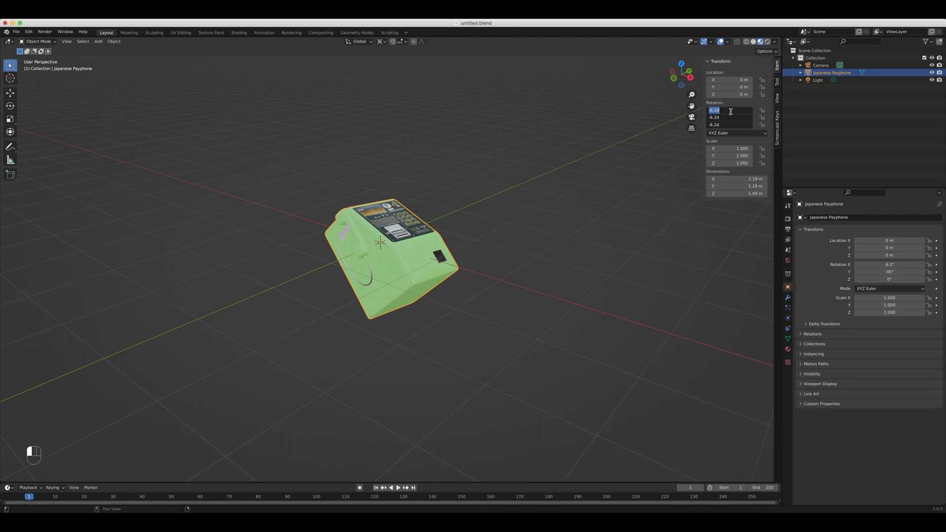
pyautogui.write('0')
pyautogui.press('Return')
pyautogui.click(615, 194)
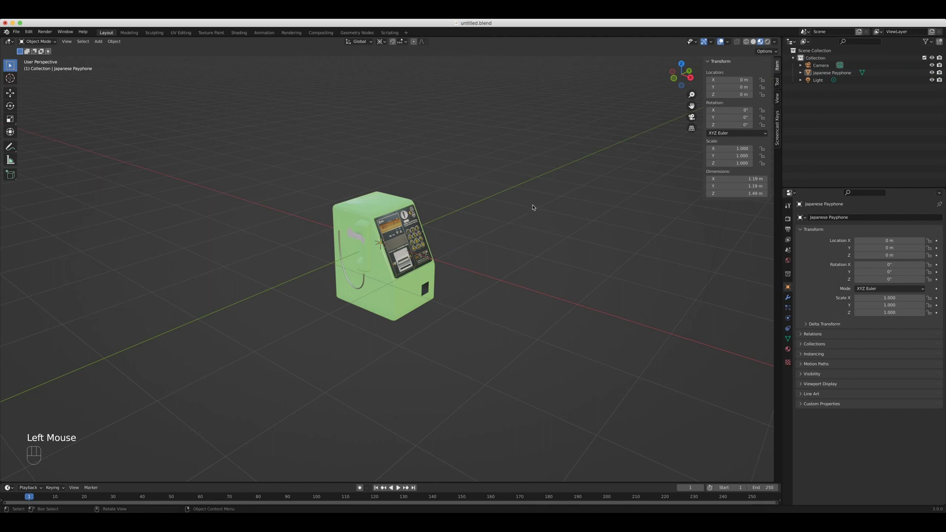
# Select the payphone with the Rotate tool active and try rotating it with the gizmo, undoing the rotation
pyautogui.scroll(2, 516, 241)
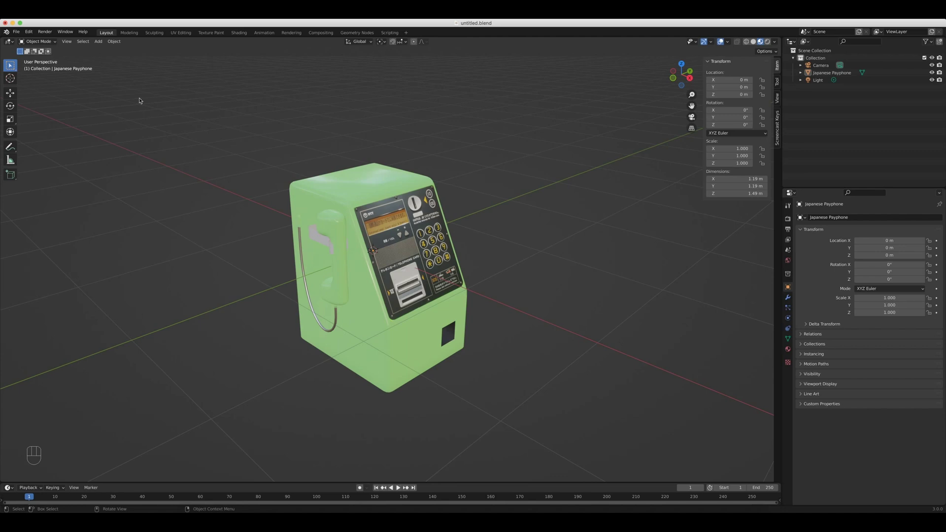
pyautogui.click(12, 110)
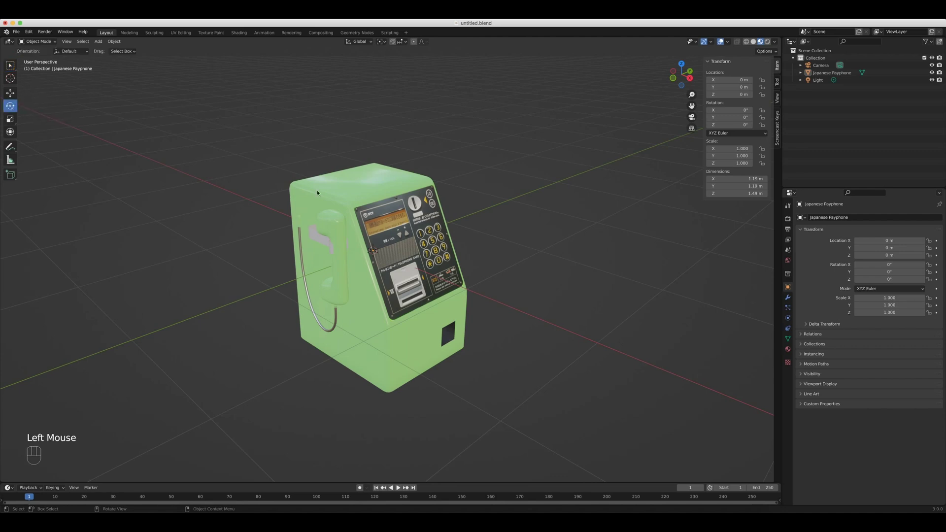
pyautogui.click(359, 204)
pyautogui.scroll(3, 354, 217)
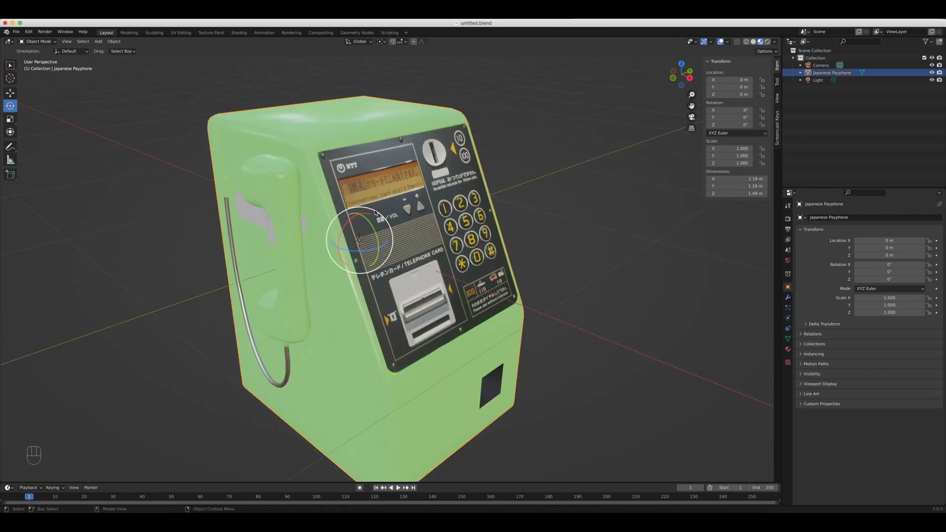
pyautogui.moveTo(375, 213); pyautogui.dragTo(374, 244)
pyautogui.hotkey('ctrl', 'z')
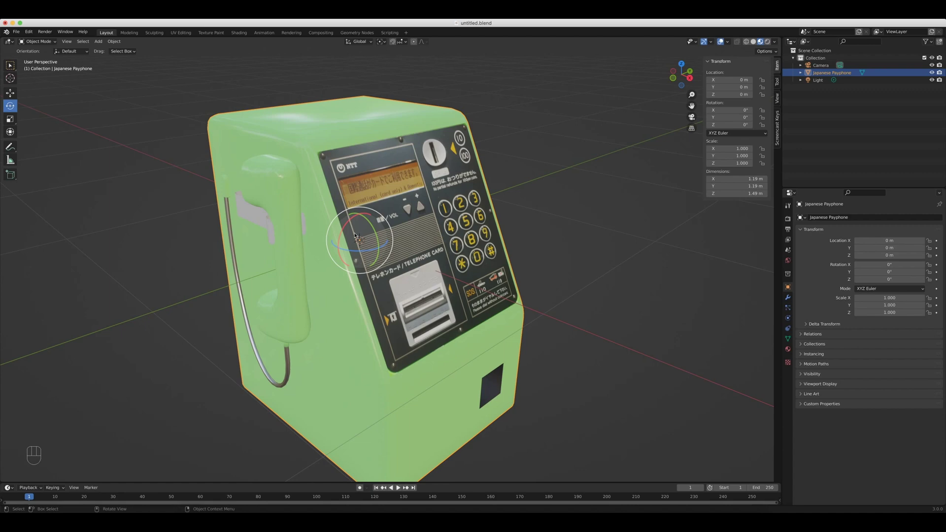
# Try rotating the payphone freely and about a single axis with the rotation gizmo, and undo the rotations
pyautogui.moveTo(359, 232)
pyautogui.mouseDown()
pyautogui.moveTo(323, 237)
pyautogui.moveTo(386, 236)
pyautogui.moveTo(326, 260)
pyautogui.moveTo(370, 228)
pyautogui.moveTo(345, 246)
pyautogui.moveTo(375, 264)
pyautogui.moveTo(353, 212)
pyautogui.moveTo(357, 265)
pyautogui.moveTo(364, 232)
pyautogui.moveTo(376, 238)
pyautogui.moveTo(350, 211)
pyautogui.moveTo(368, 257)
pyautogui.moveTo(361, 233)
pyautogui.mouseUp()
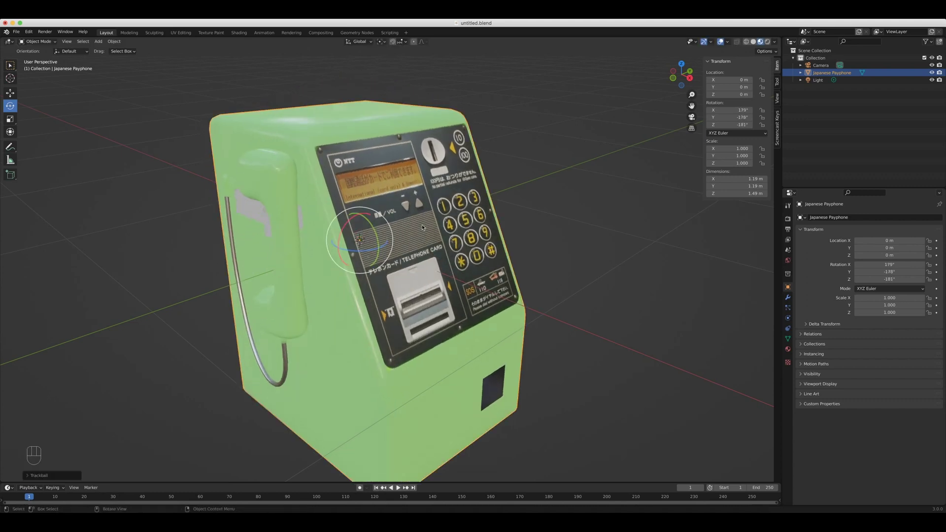
pyautogui.hotkey('ctrl', 'z')
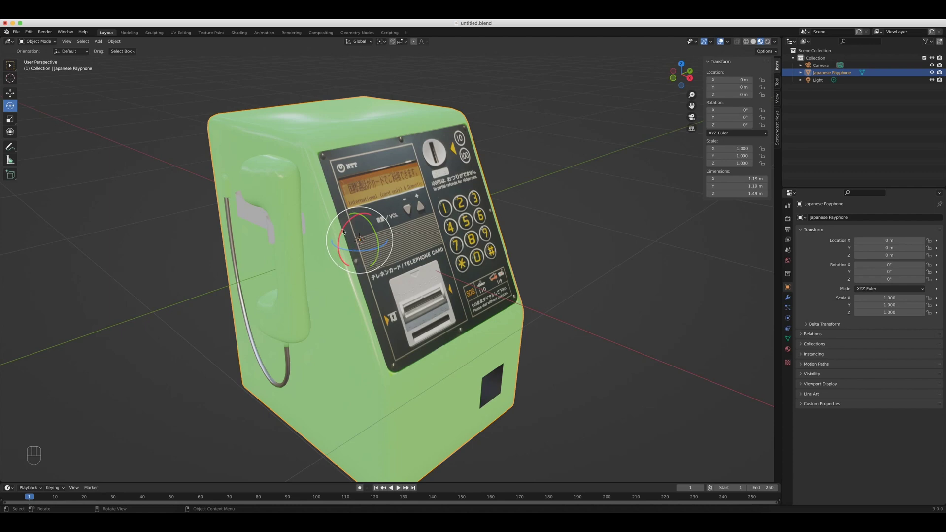
pyautogui.moveTo(345, 236); pyautogui.dragTo(433, 230)
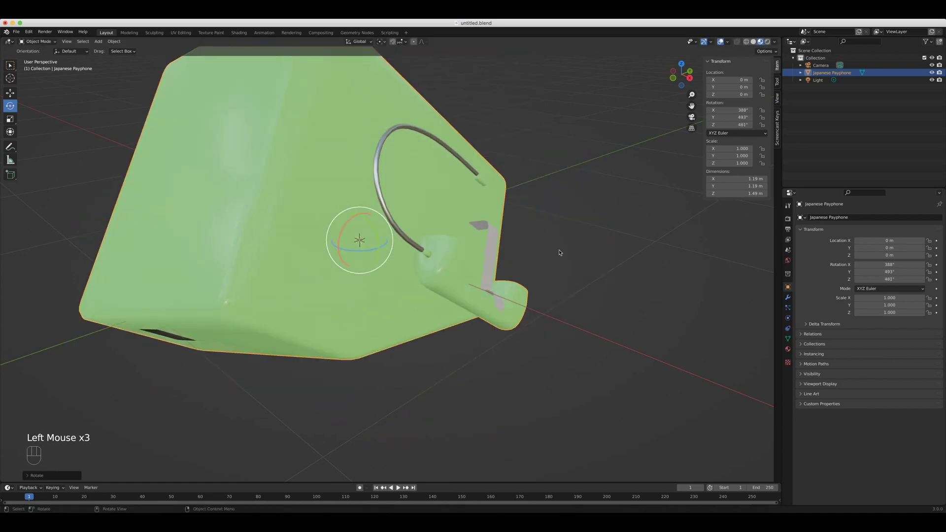
pyautogui.scroll(-2, 546, 214)
pyautogui.hotkey('ctrl', 'z')
pyautogui.hotkey('ctrl', 'z')
pyautogui.hotkey('ctrl', 'z')
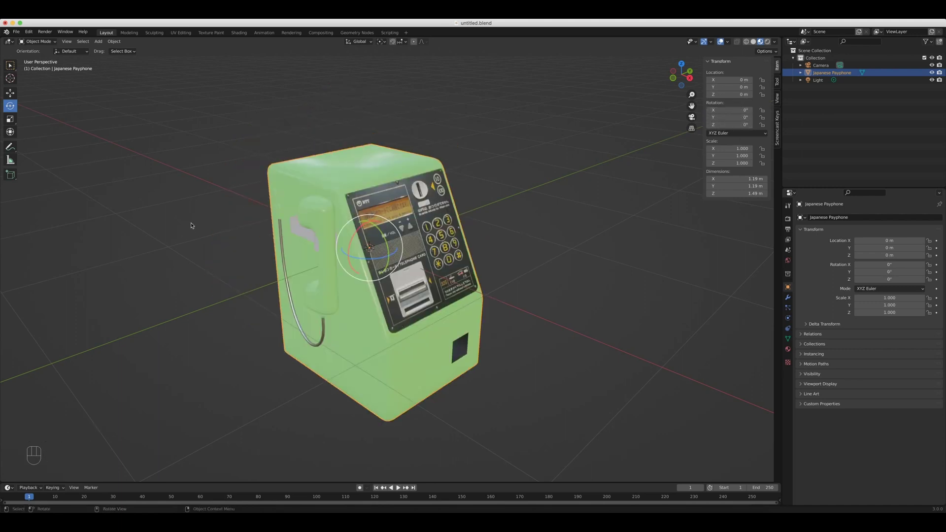
# Switch back to the Select Box tool and move the payphone about -5.53 m along the X axis
pyautogui.click(13, 67)
pyautogui.click(202, 100)
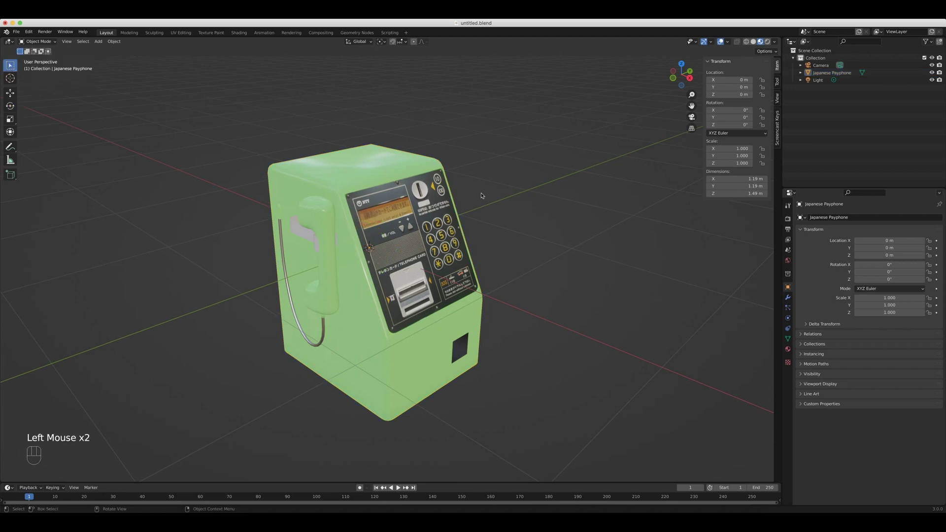
pyautogui.scroll(-2, 495, 190)
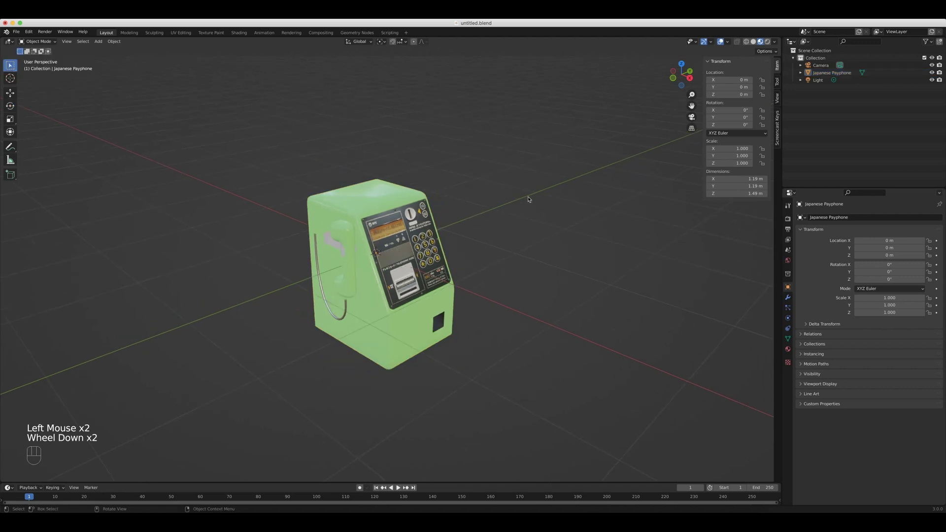
pyautogui.click(423, 252)
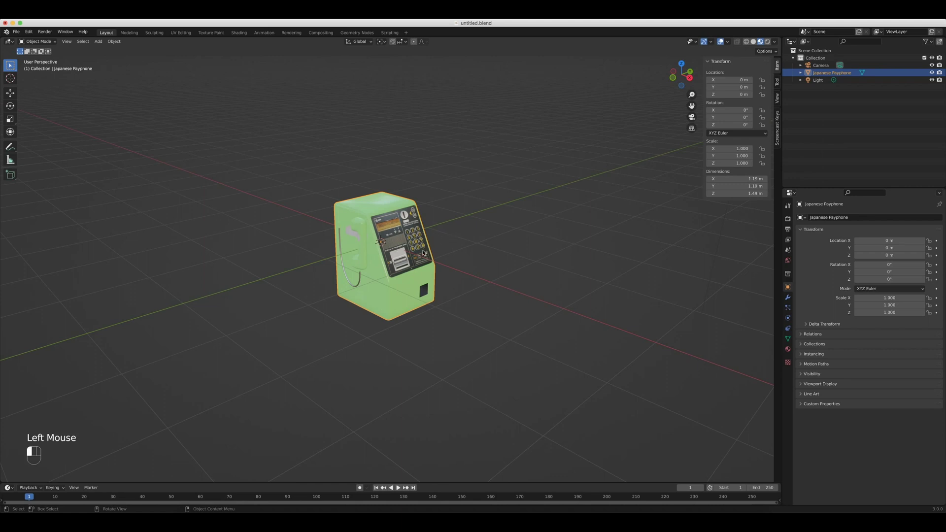
pyautogui.press('g')
pyautogui.press('x')
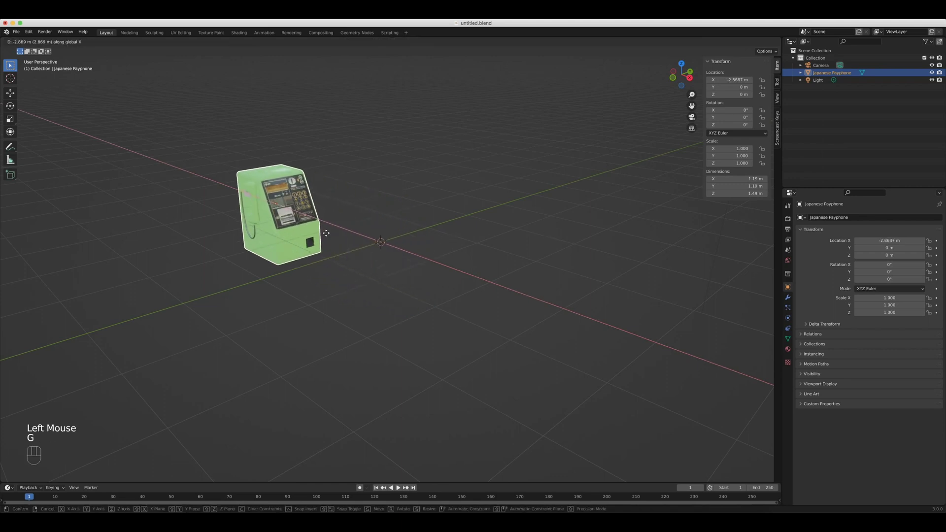
pyautogui.click(263, 212)
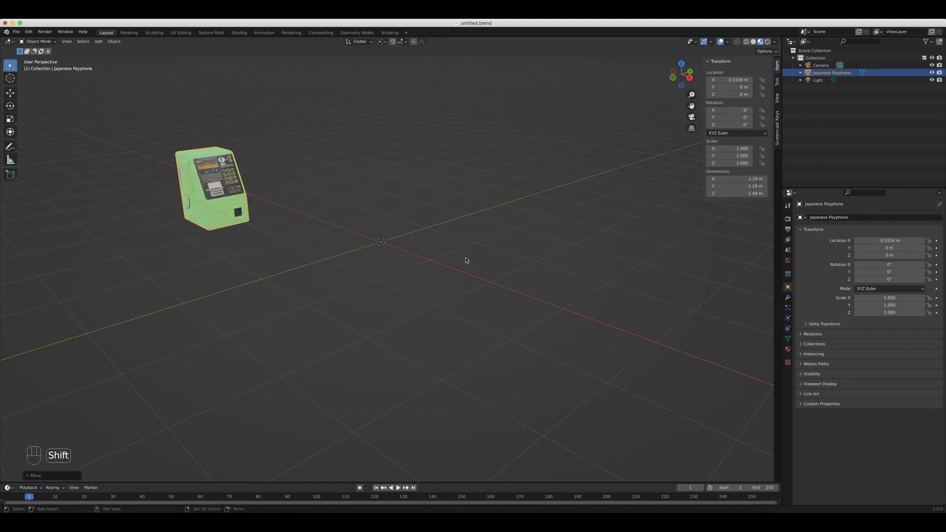
# Add a mesh cube at the world origin
pyautogui.hotkey('shift', 'a')
pyautogui.moveTo(465, 260)
pyautogui.click(509, 266)
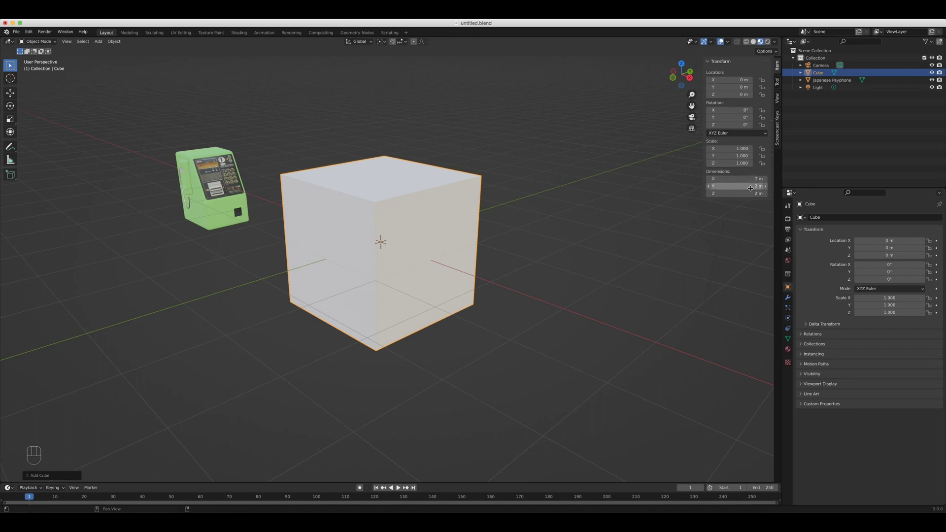
# Select the payphone and the cube in turn to compare their dimensions, and clear the selection
pyautogui.click(208, 201)
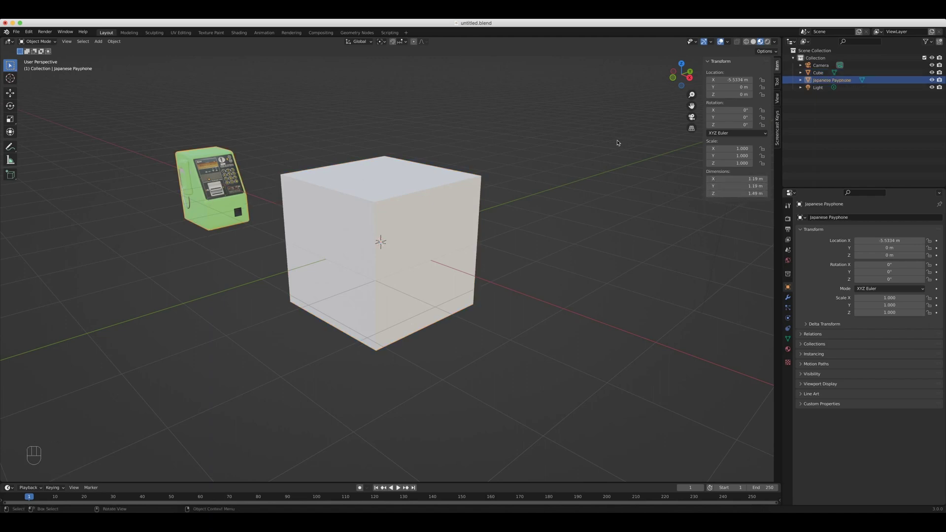
pyautogui.click(355, 206)
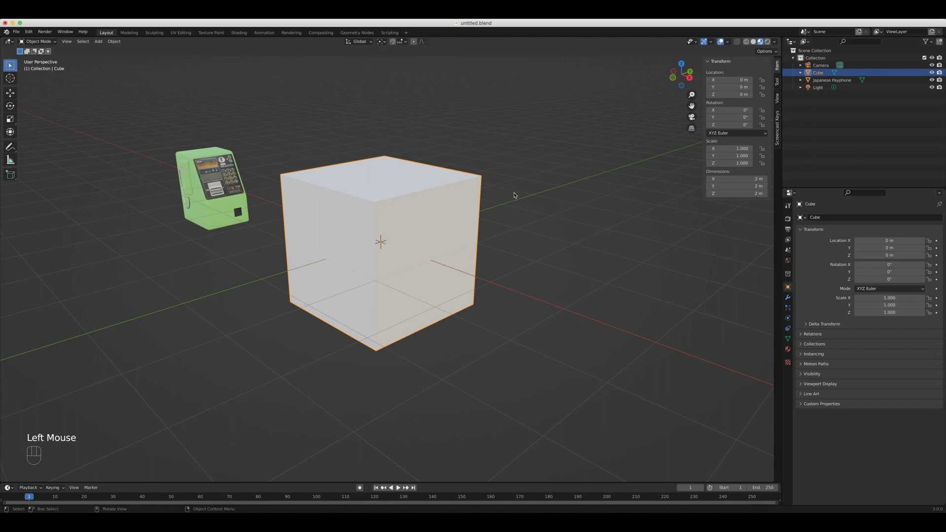
pyautogui.click(587, 270)
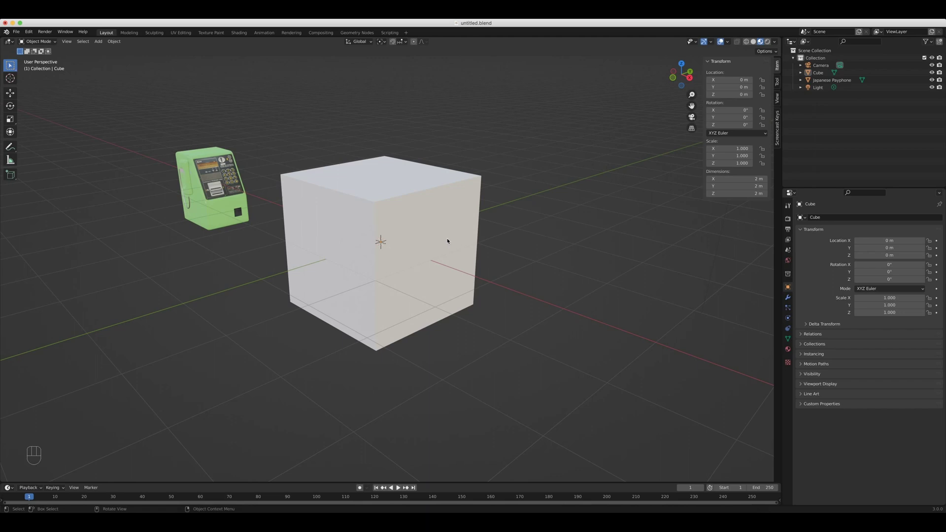
# Select the cube and try scaling it uniformly on all axes
pyautogui.click(448, 240)
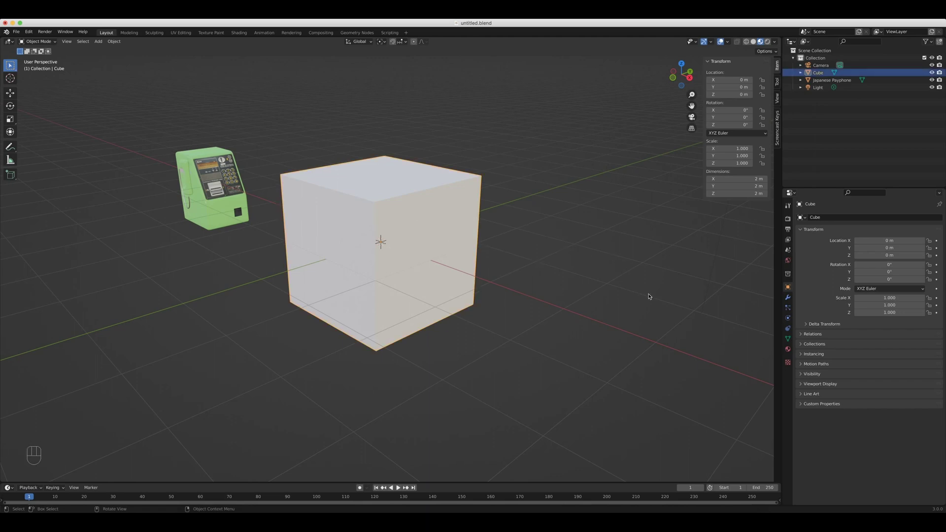
pyautogui.press('s')
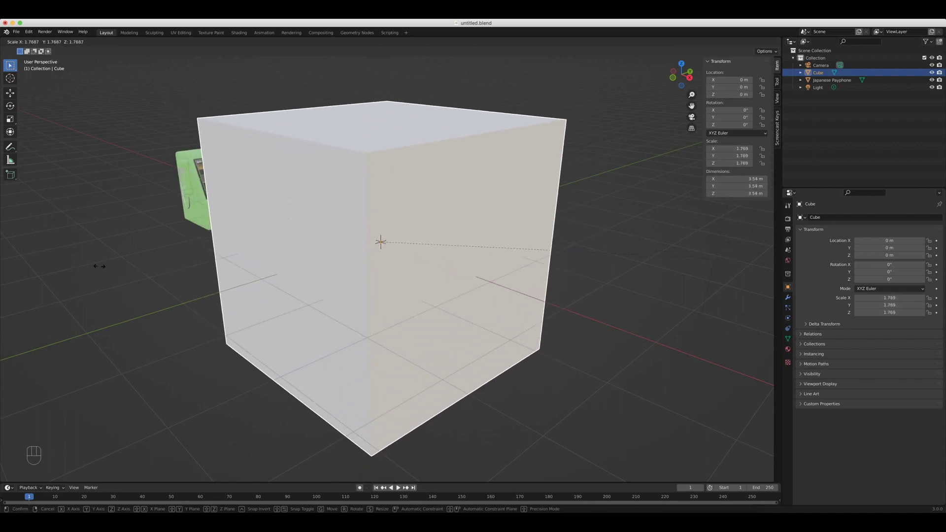
pyautogui.rightClick(71, 265)
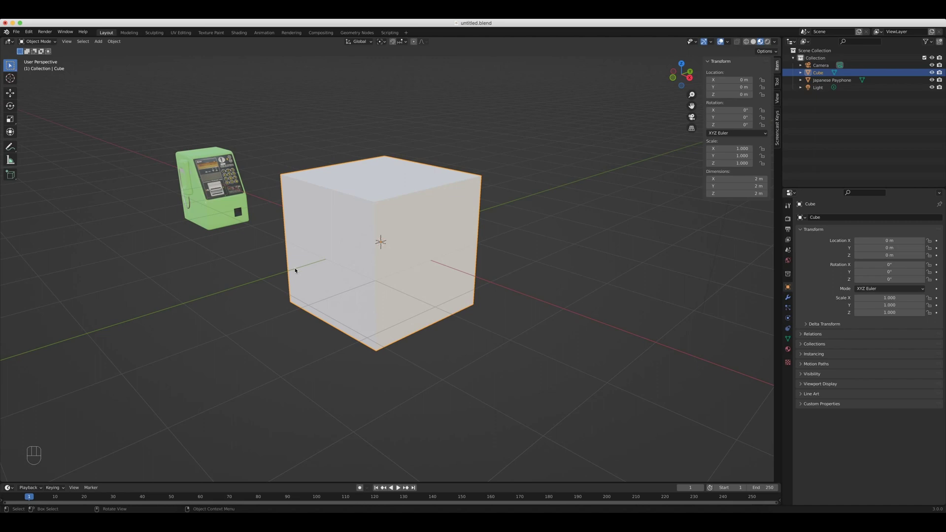
# Try scaling the cube along the X, Y and Z axes one at a time, cancelling each
pyautogui.press('s')
pyautogui.press('x')
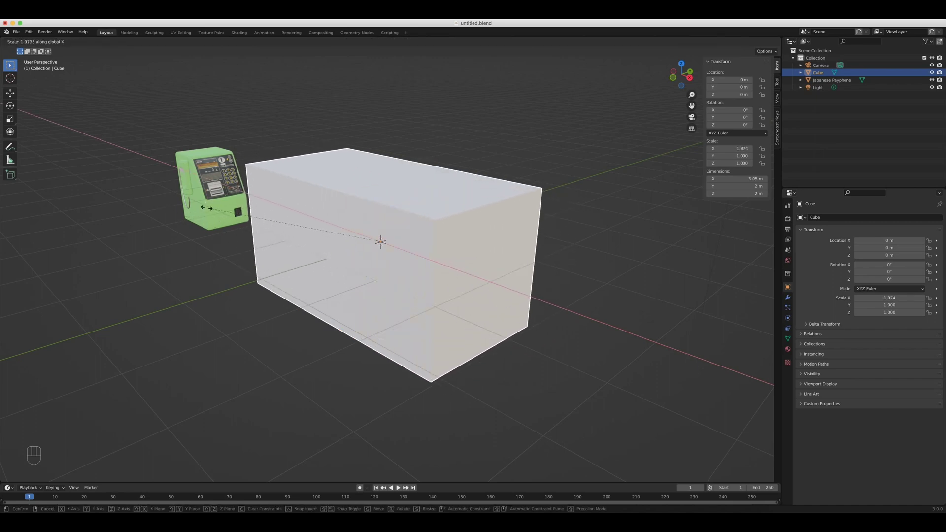
pyautogui.press('Escape')
pyautogui.press('s')
pyautogui.press('y')
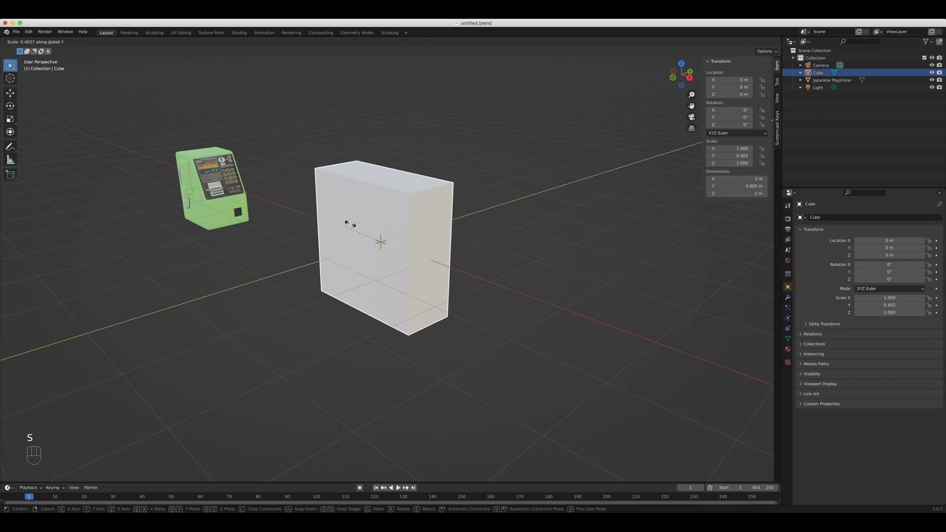
pyautogui.press('s')
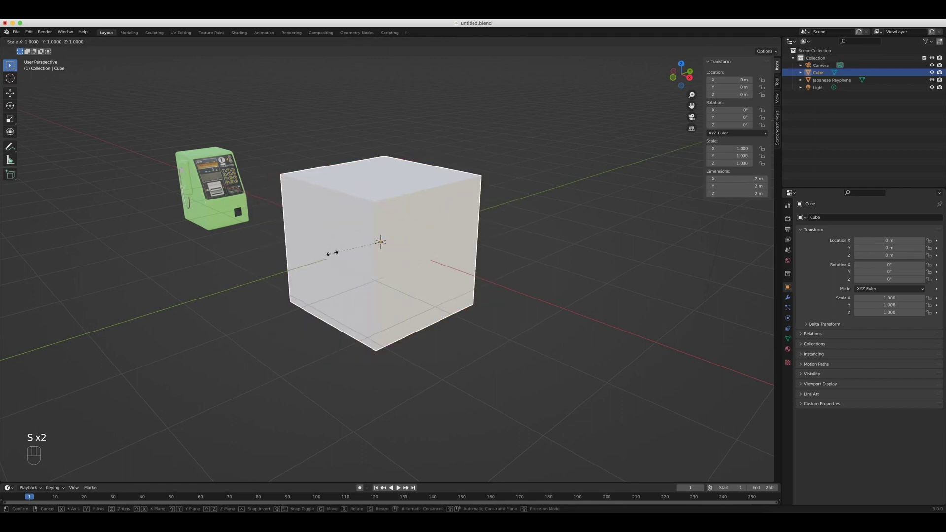
pyautogui.press('z')
pyautogui.rightClick(342, 253)
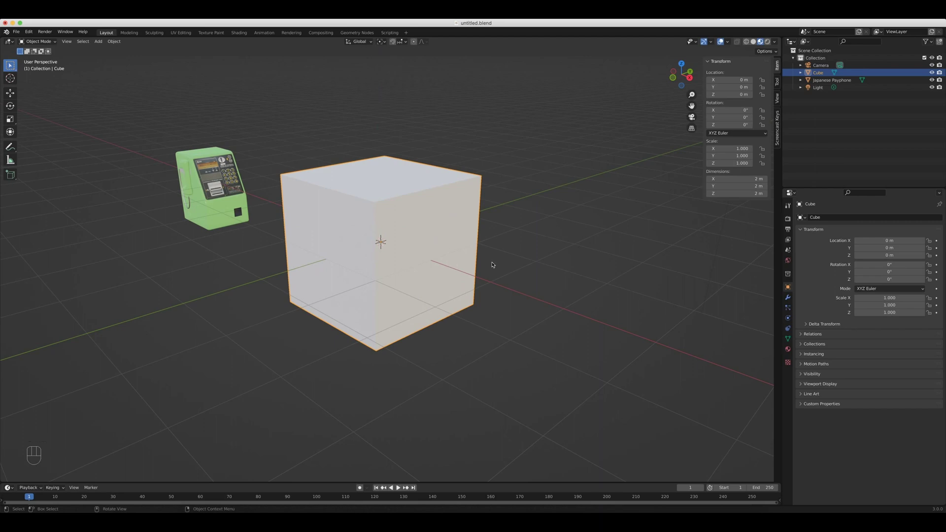
# Try scaling the cube on two axes at once, excluding Z, X and Y in turn, cancelling each
pyautogui.click(449, 254)
pyautogui.press('s')
pyautogui.hotkey('shift', 'z')
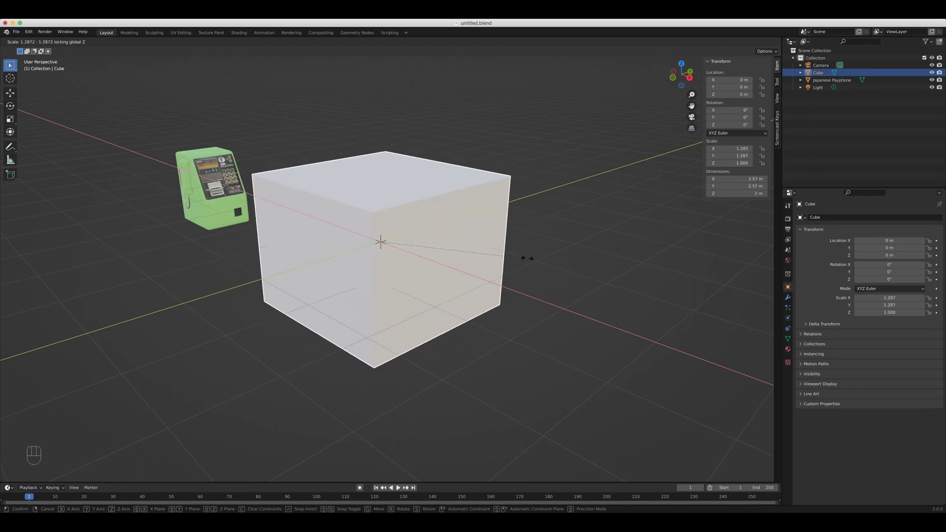
pyautogui.rightClick(470, 252)
pyautogui.press('s')
pyautogui.press('shift')
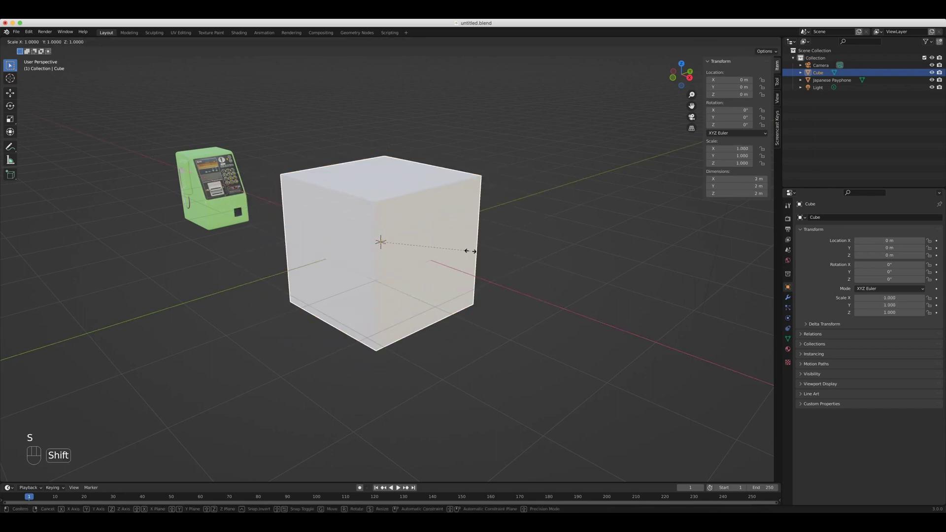
pyautogui.hotkey('shift', 'x')
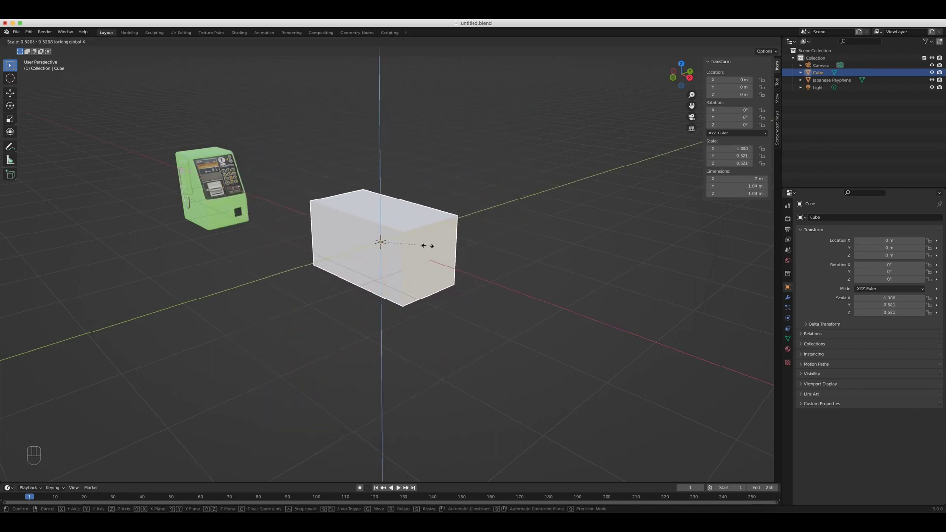
pyautogui.rightClick(494, 249)
pyautogui.press('s')
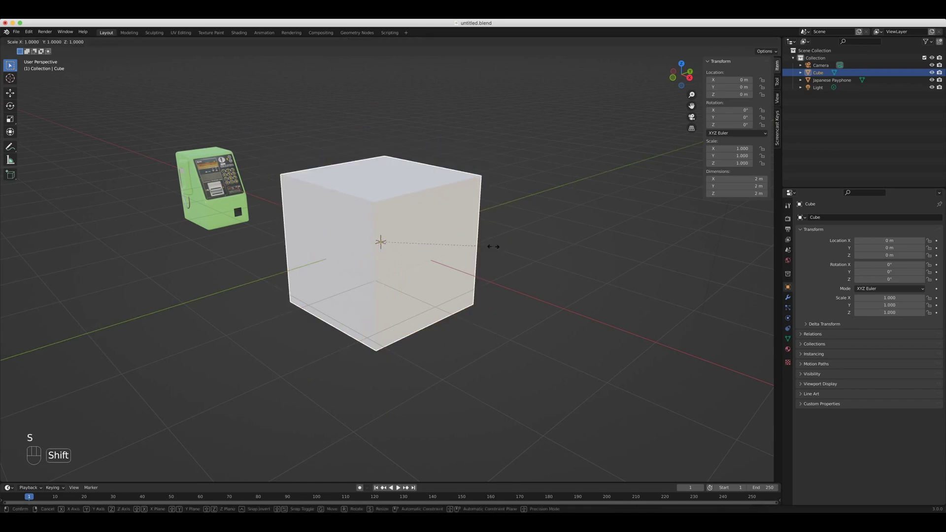
pyautogui.hotkey('shift', 'y')
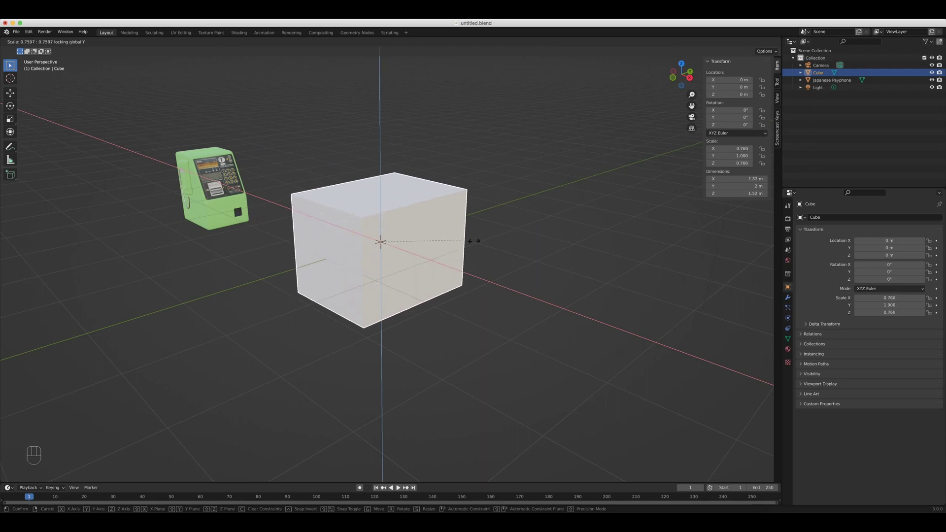
pyautogui.rightClick(551, 249)
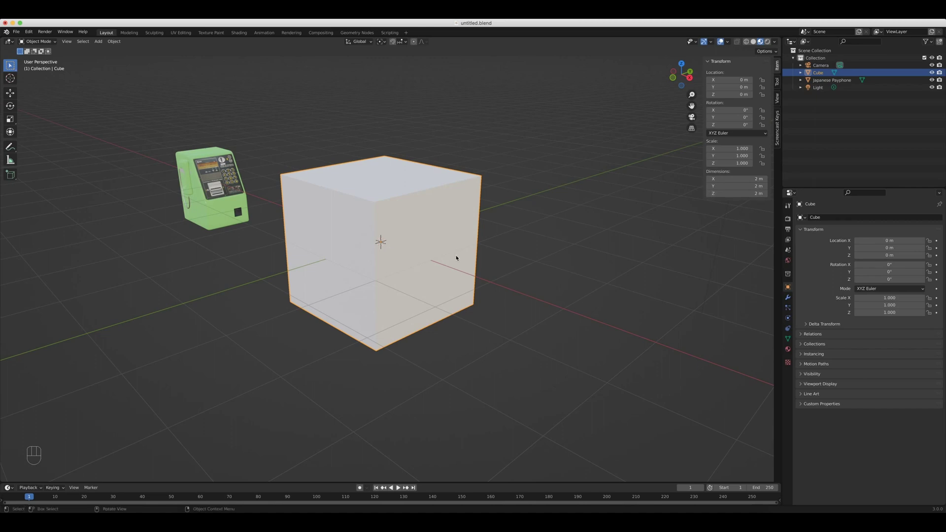
# Scale the cube by a factor of 2 along the X axis
pyautogui.click(443, 216)
pyautogui.press('s')
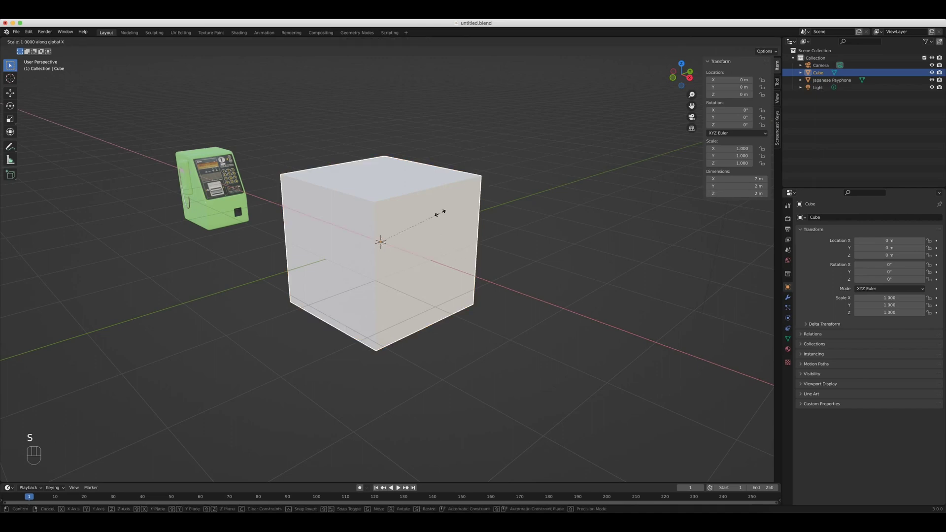
pyautogui.press('2')
pyautogui.press('Return')
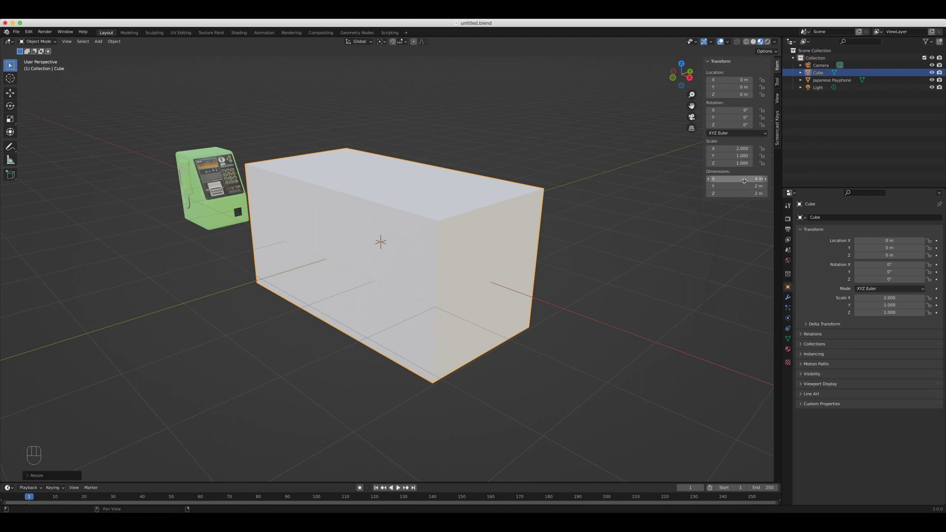
# Scale the cube by a factor of 0.5 along the Y axis
pyautogui.press('s')
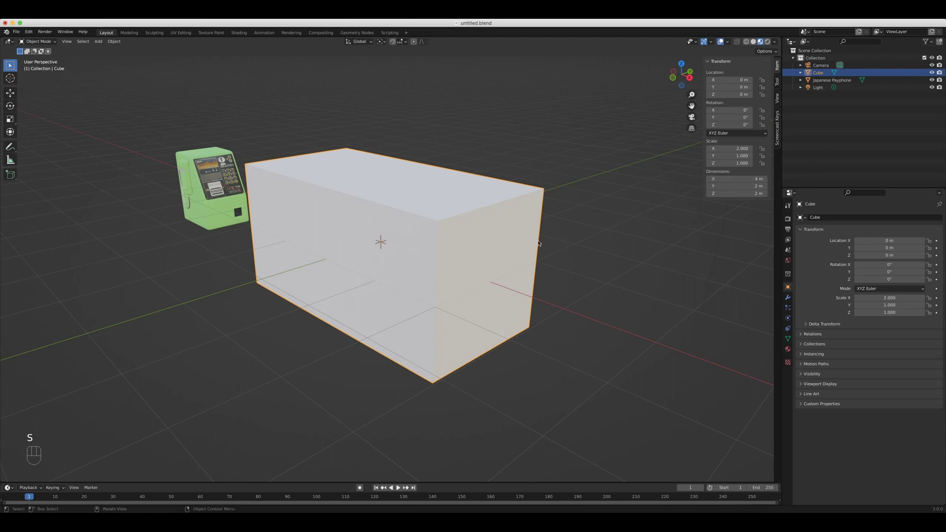
pyautogui.press('s')
pyautogui.write('y')
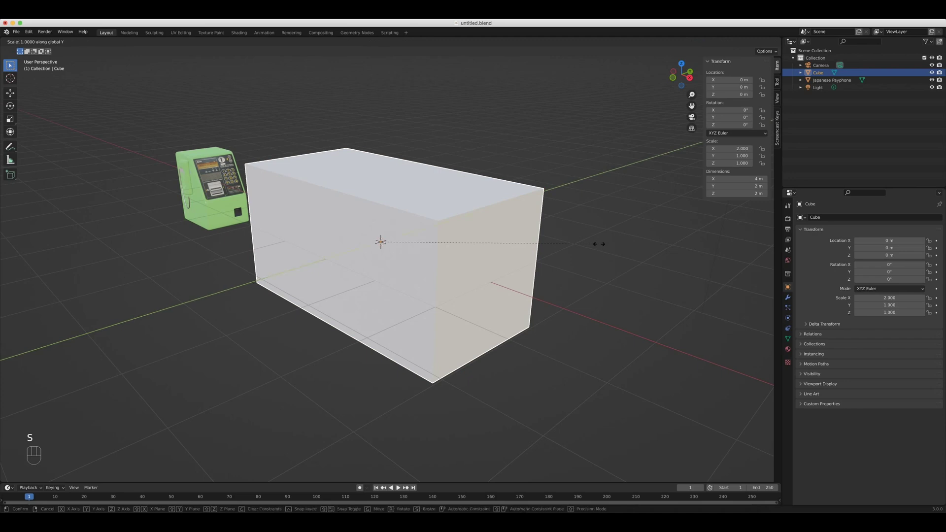
pyautogui.write('.5')
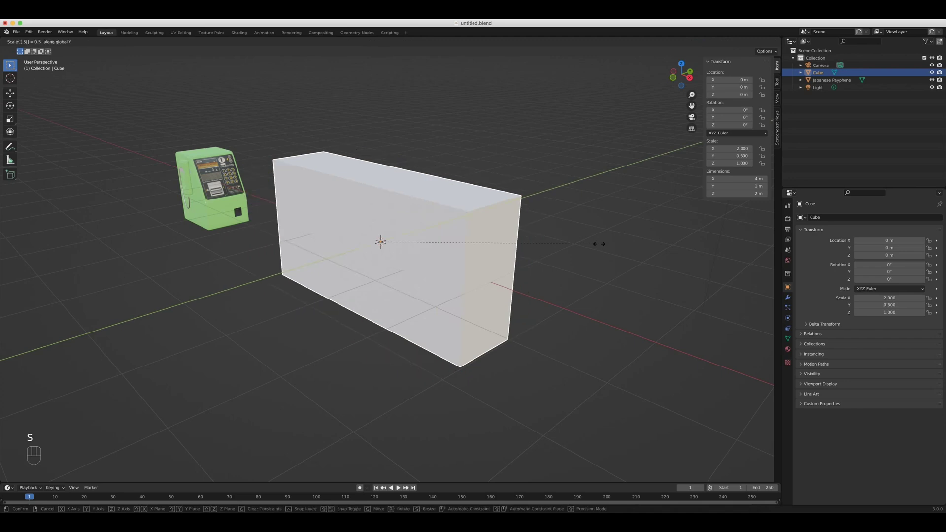
pyautogui.press('Return')
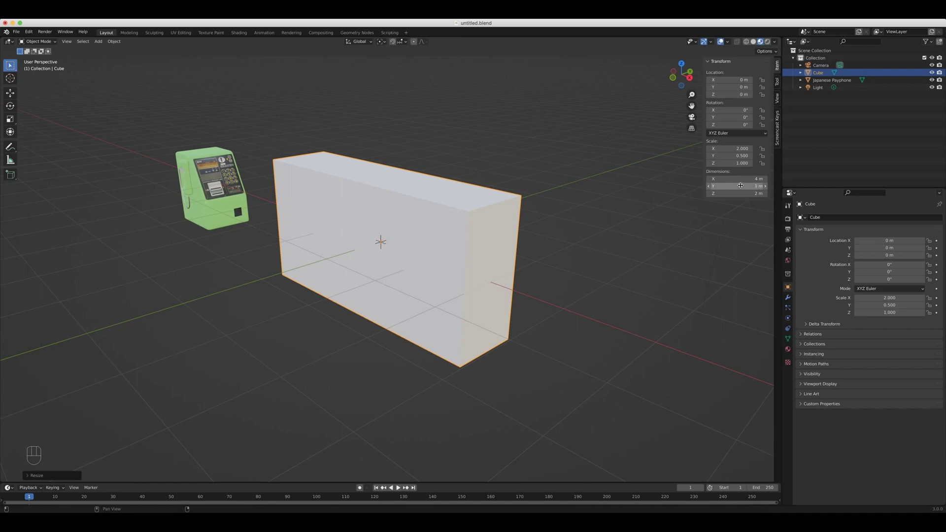
# Scale the cube by a factor of 1.5 along the Z axis
pyautogui.click(450, 239)
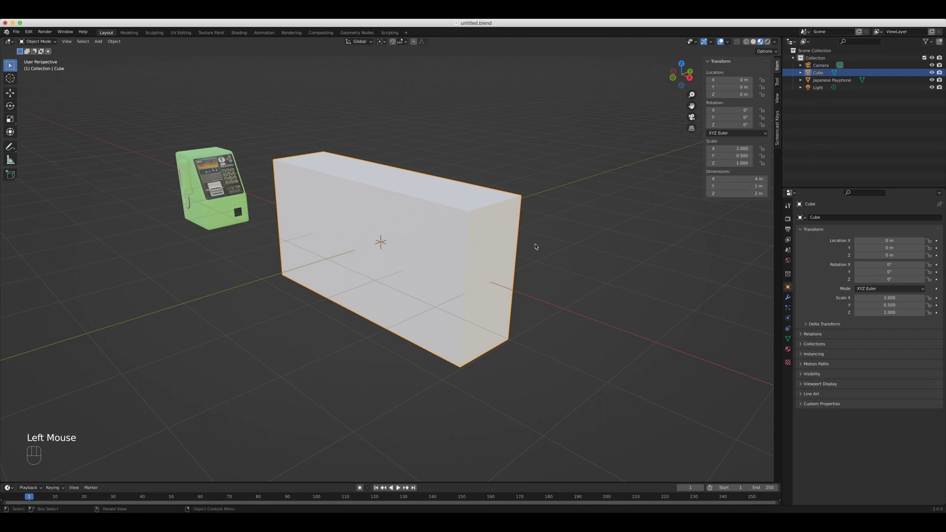
pyautogui.press('s')
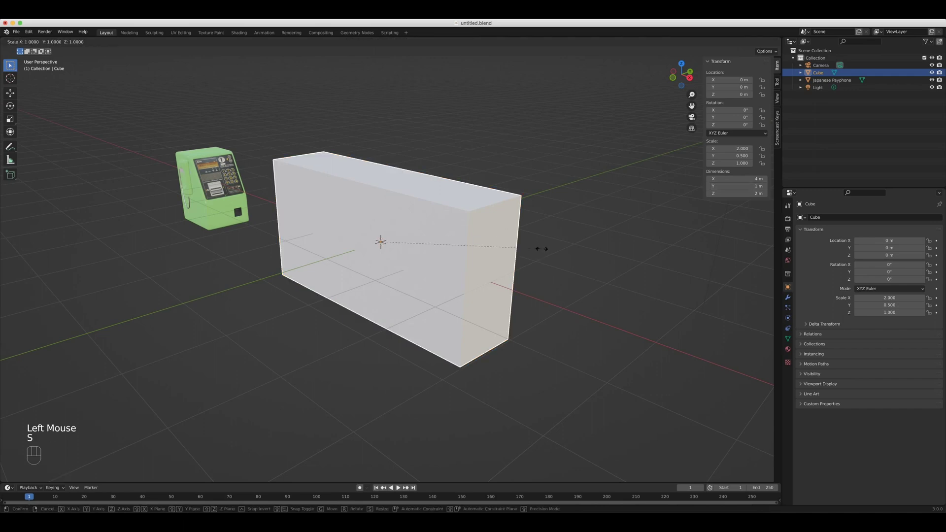
pyautogui.press('z')
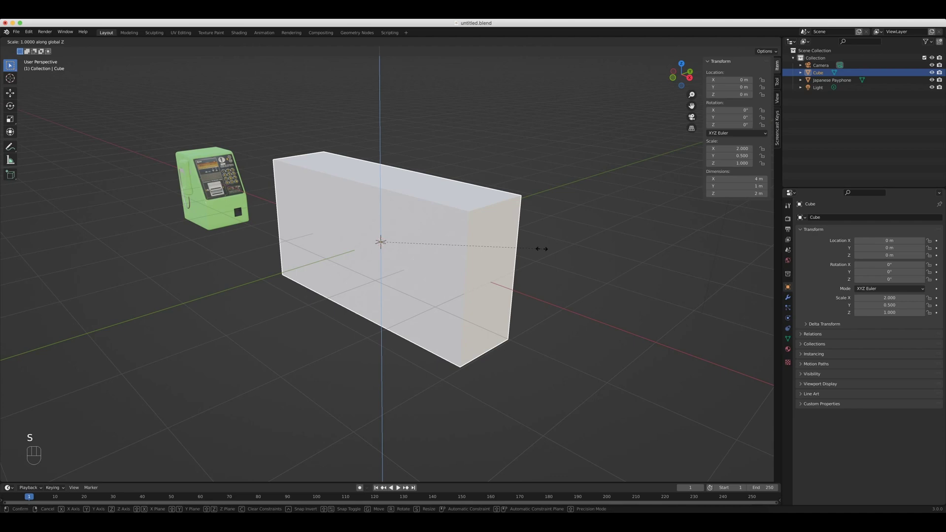
pyautogui.write('1.5')
pyautogui.press('Return')
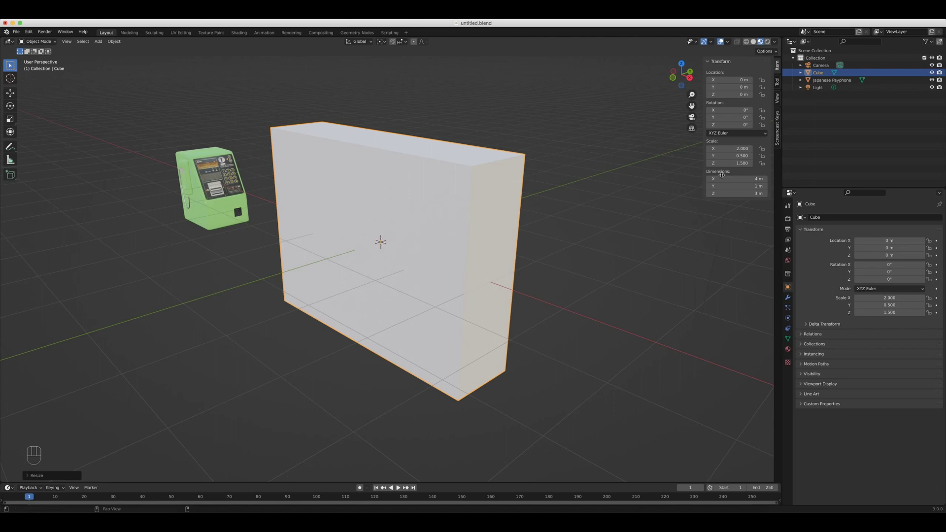
# Set all three of the cube's dimensions to 2 m at once, and undo the change
pyautogui.moveTo(736, 178); pyautogui.dragTo(736, 193)
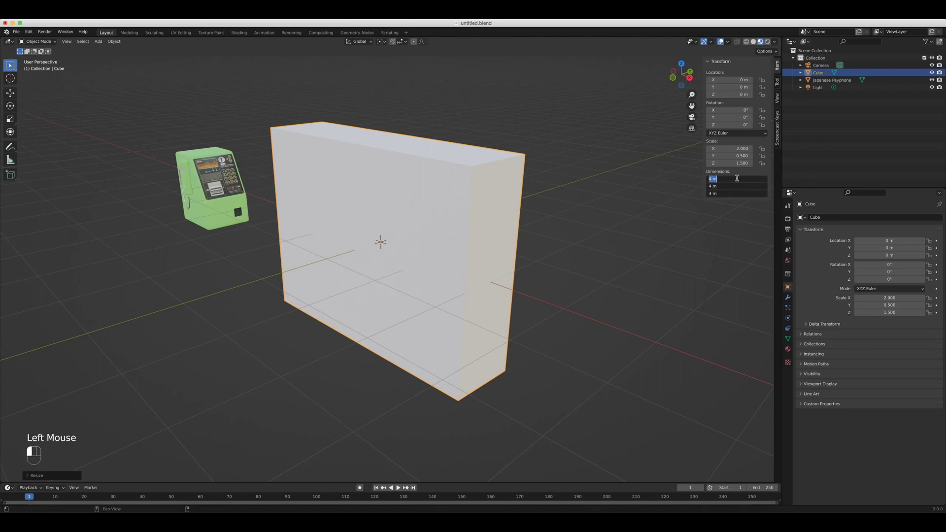
pyautogui.write('2')
pyautogui.press('Return')
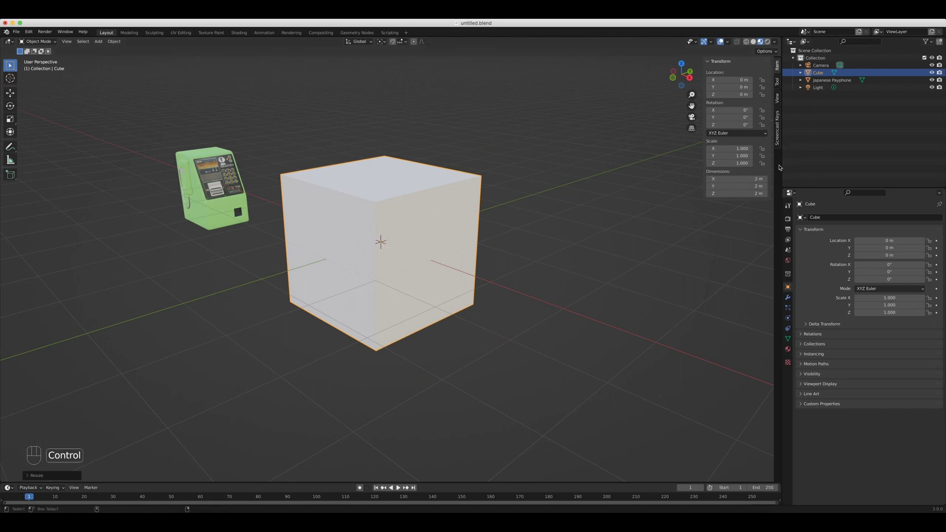
pyautogui.hotkey('ctrl', 'z')
# Multiply the cube's X dimension of 4 m by 2 and give the result to all three dimensions
pyautogui.moveTo(739, 178); pyautogui.dragTo(739, 193)
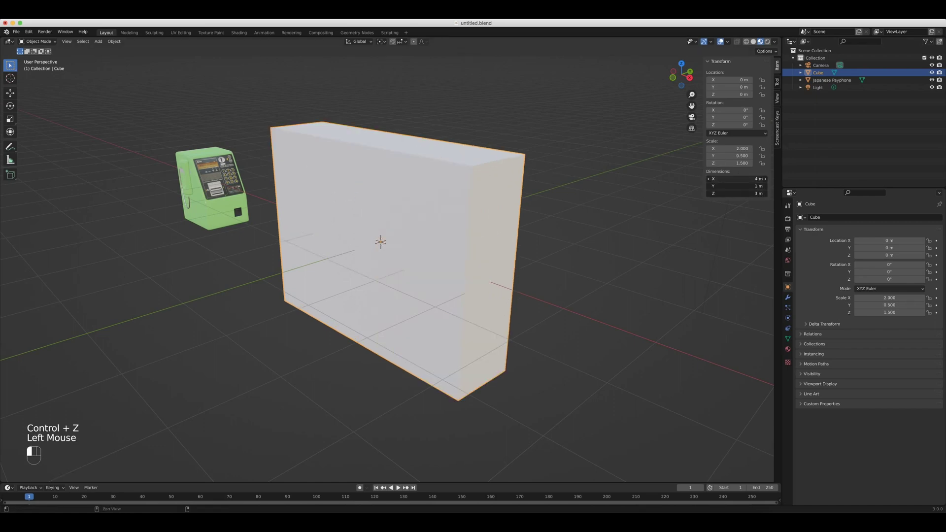
pyautogui.click(723, 179)
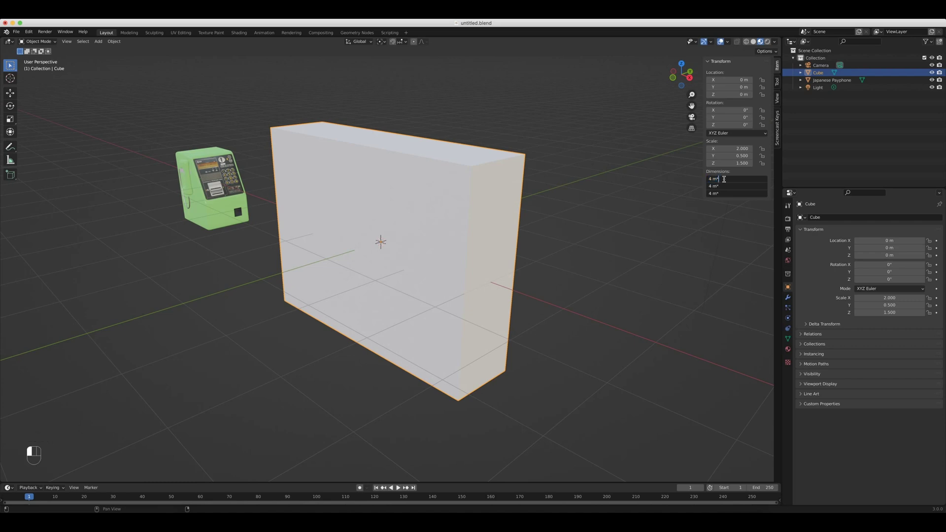
pyautogui.write('*2')
pyautogui.press('Return')
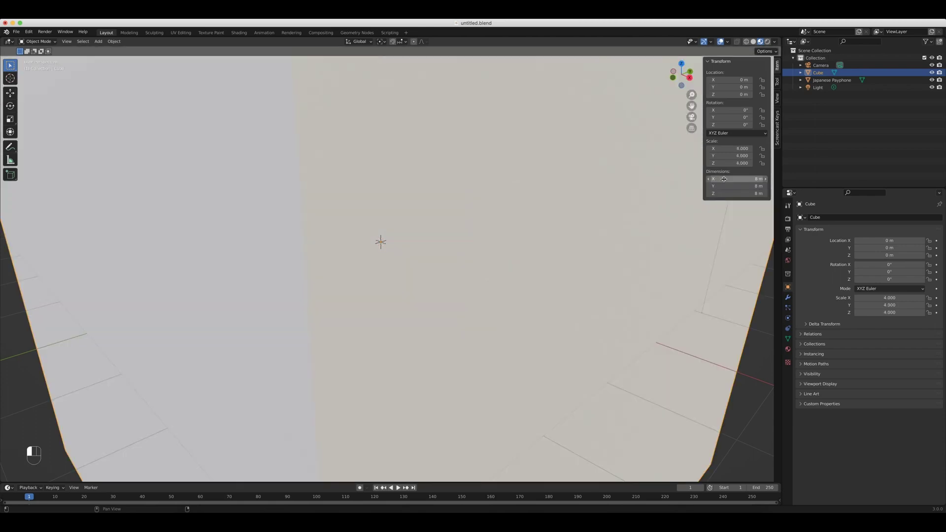
pyautogui.scroll(-4, 543, 231)
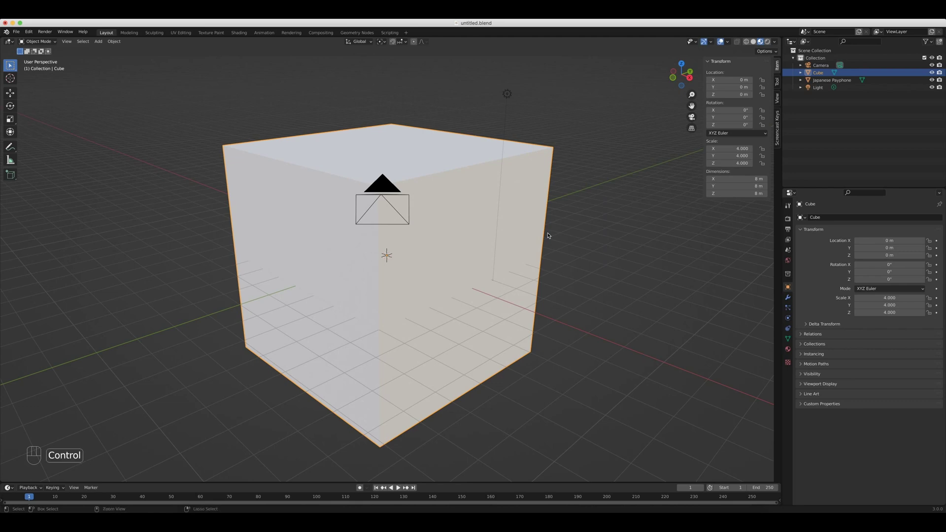
# Undo the cube's dimension changes and axis scalings until it is back to its original scale
pyautogui.hotkey('ctrl', 'z')
pyautogui.hotkey('ctrl', 'z')
pyautogui.hotkey('ctrl', 'z')
pyautogui.hotkey('ctrl', 'z')
pyautogui.hotkey('ctrl', 'z')
pyautogui.hotkey('ctrl', 'z')
pyautogui.hotkey('ctrl', 'z')
pyautogui.hotkey('ctrl', 'z')
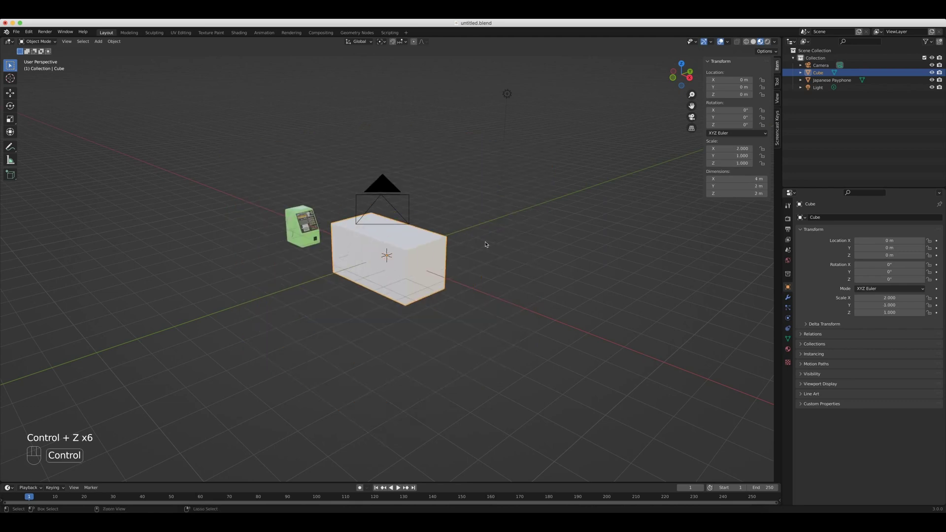
pyautogui.scroll(4, 487, 244)
pyautogui.keyDown('shift'); pyautogui.moveTo(577, 225); pyautogui.dragTo(608, 269, button='middle'); pyautogui.keyUp('shift')
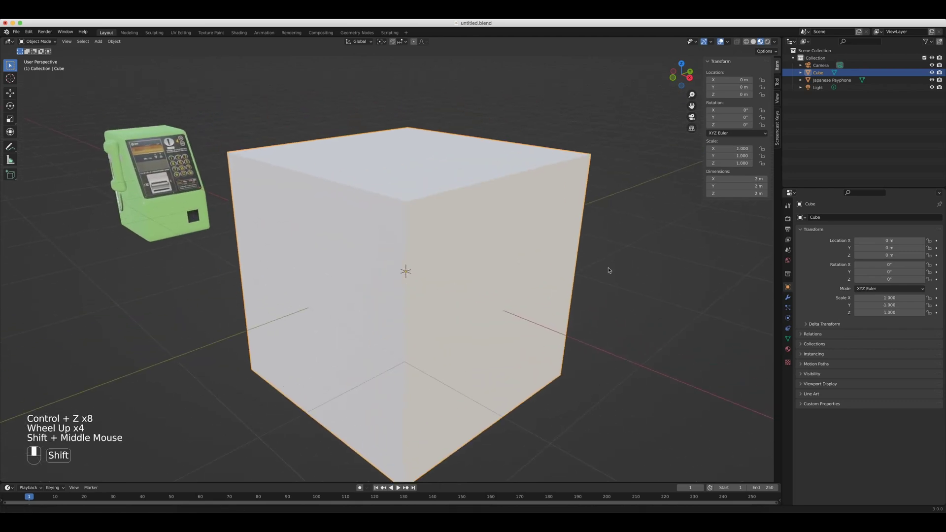
pyautogui.scroll(-4, 591, 261)
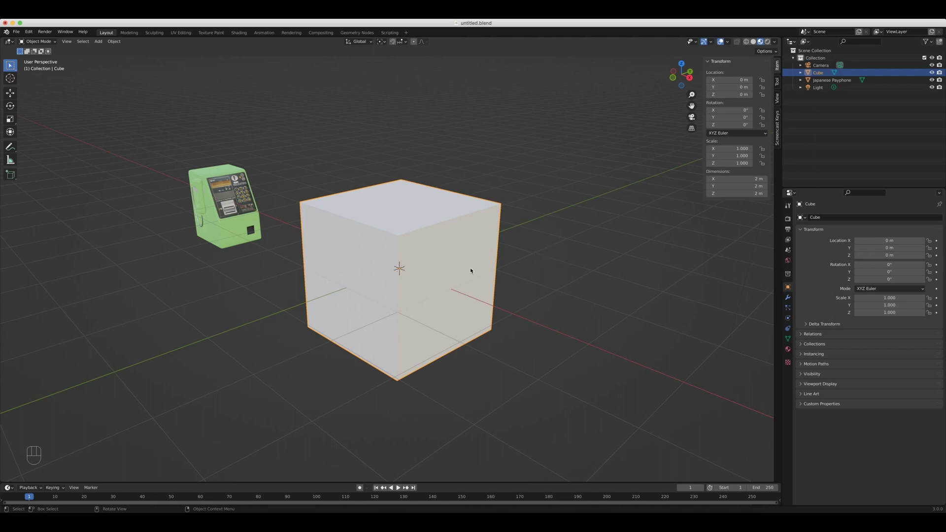
# In Edit Mode with face selection, try scaling the cube's X-facing side face
pyautogui.press('Tab')
pyautogui.click(456, 269)
pyautogui.press('3')
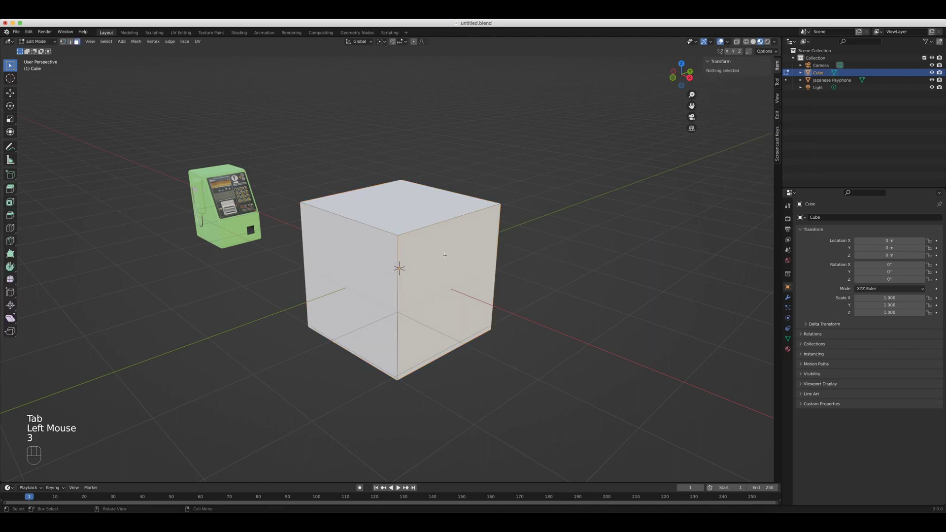
pyautogui.click(445, 255)
pyautogui.press('s')
pyautogui.click(446, 254)
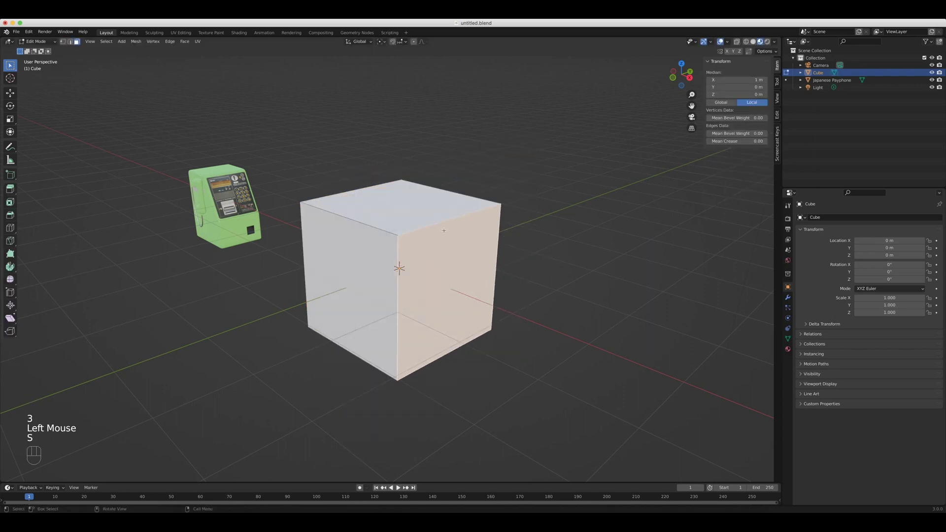
# Switch to edge selection and try scaling the upper edge of the cube's X-facing side
pyautogui.press('2')
pyautogui.click(445, 220)
pyautogui.press('s')
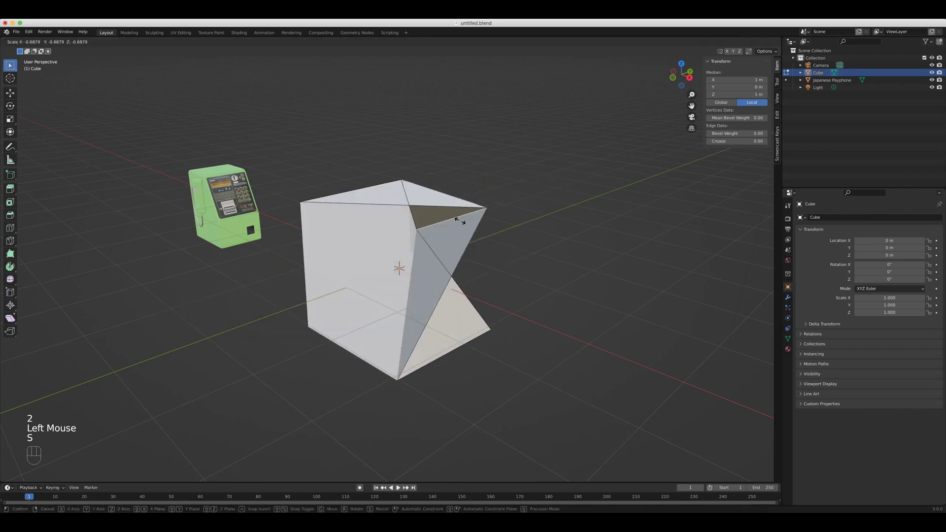
pyautogui.press('Escape')
# Switch to vertex selection and try scaling the cube's nearest upper corner vertex
pyautogui.press('1')
pyautogui.click(398, 235)
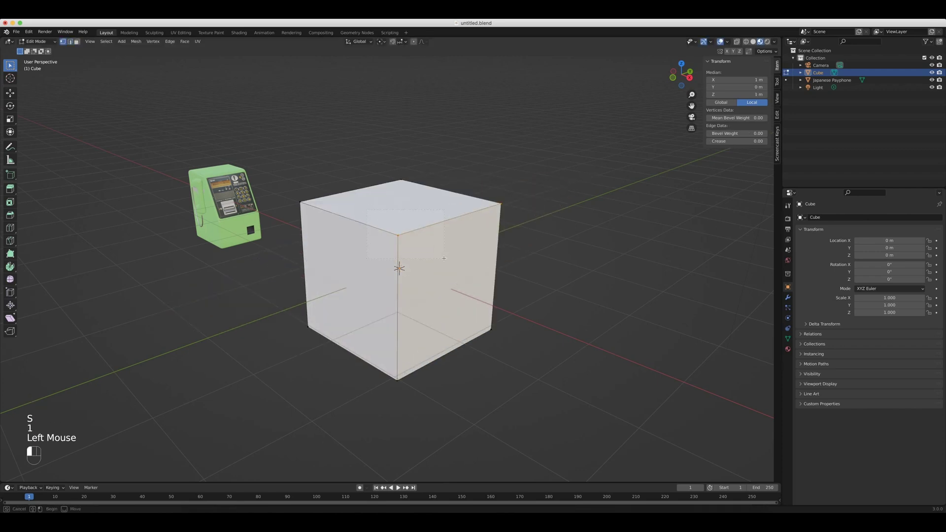
pyautogui.press('s')
pyautogui.click(486, 252)
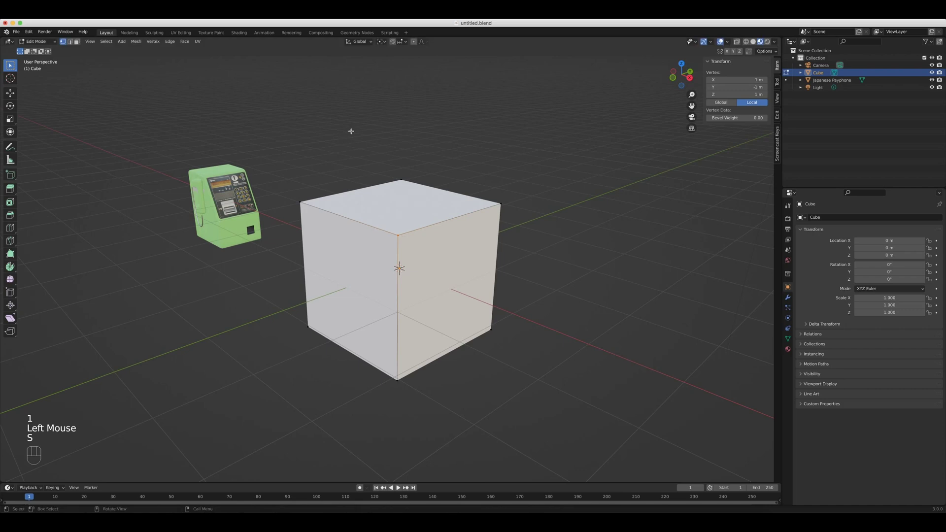
# Try scaling three of the cube's upper vertices together, and return to Object Mode with the cube deselected
pyautogui.moveTo(349, 130); pyautogui.dragTo(564, 281)
pyautogui.press('s')
pyautogui.press('Escape')
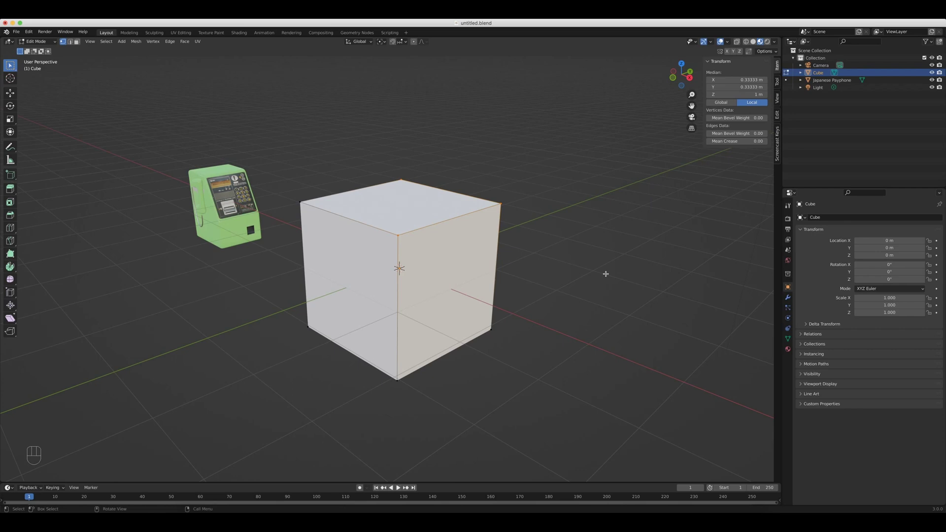
pyautogui.press('Tab')
pyautogui.click(625, 234)
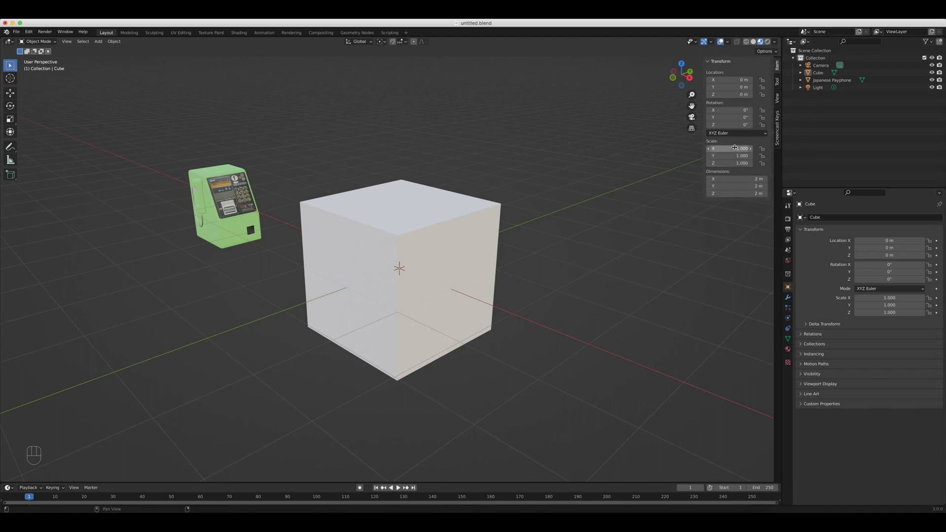
# Set the cube's X scale value to 1.4 and its Y scale value to 2
pyautogui.moveTo(727, 148)
pyautogui.mouseDown()
pyautogui.moveTo(768, 148)
pyautogui.moveTo(734, 148)
pyautogui.mouseUp()
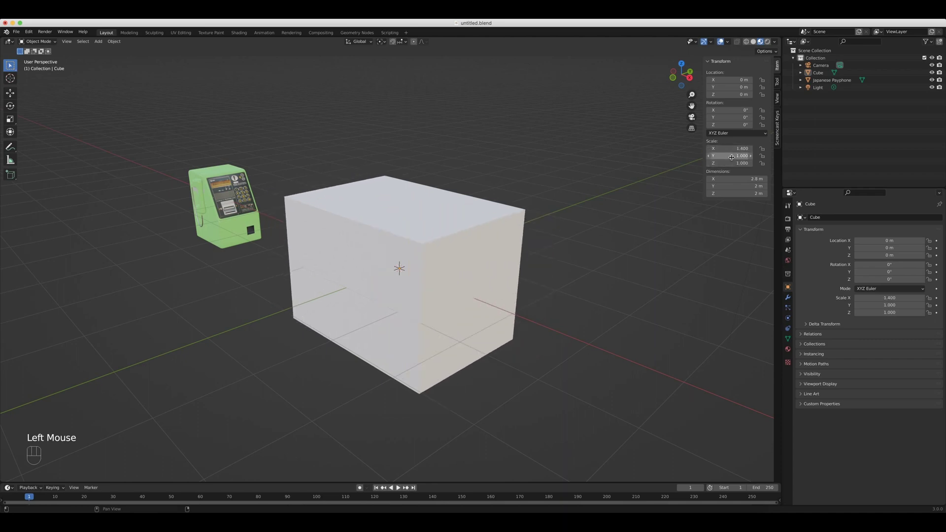
pyautogui.doubleClick(731, 156)
pyautogui.write('2')
pyautogui.press('Return')
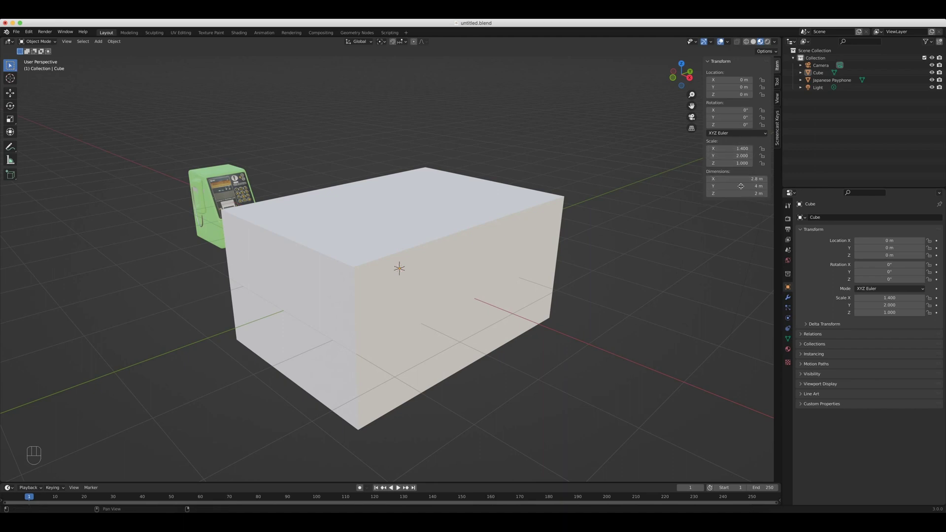
# Reset the cube's X, Y and Z scale values to 1 all at once
pyautogui.click(739, 148)
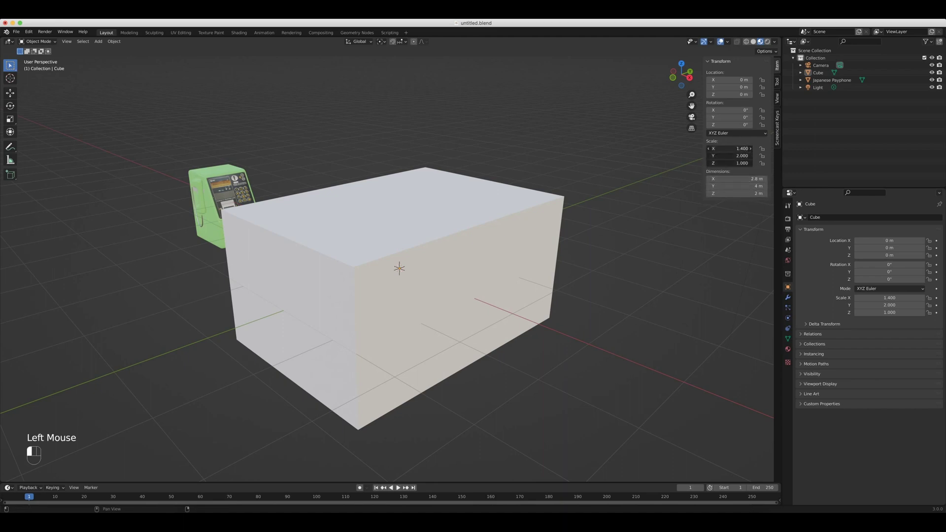
pyautogui.moveTo(738, 148); pyautogui.dragTo(752, 134)
pyautogui.write('1')
pyautogui.press('Return')
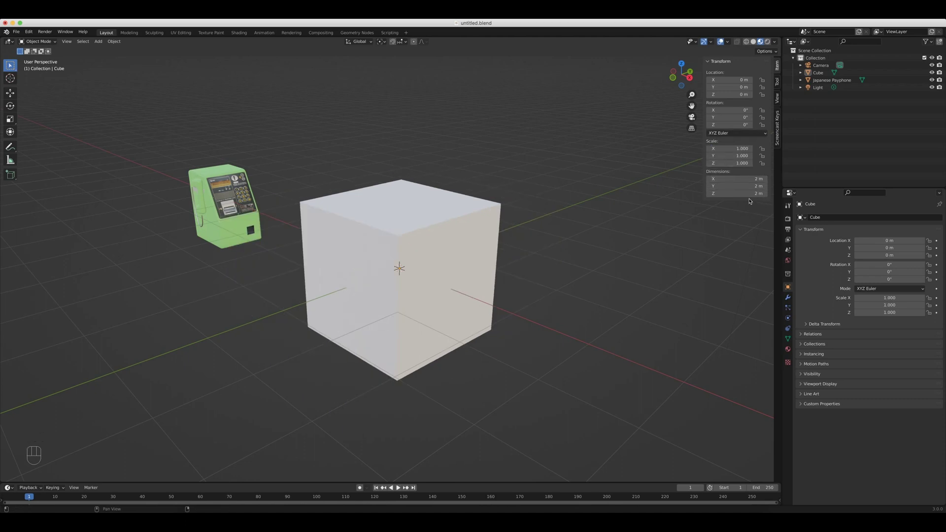
# Set the cube's X, Y and Z scale values to 2 all at once
pyautogui.moveTo(738, 147)
pyautogui.mouseDown()
pyautogui.moveTo(739, 163)
pyautogui.moveTo(738, 144)
pyautogui.mouseUp()
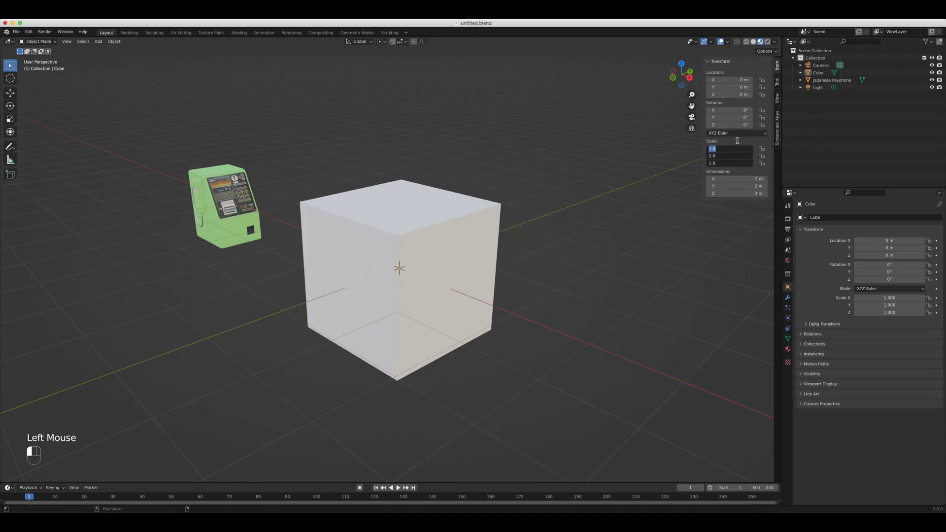
pyautogui.write('2')
pyautogui.press('Return')
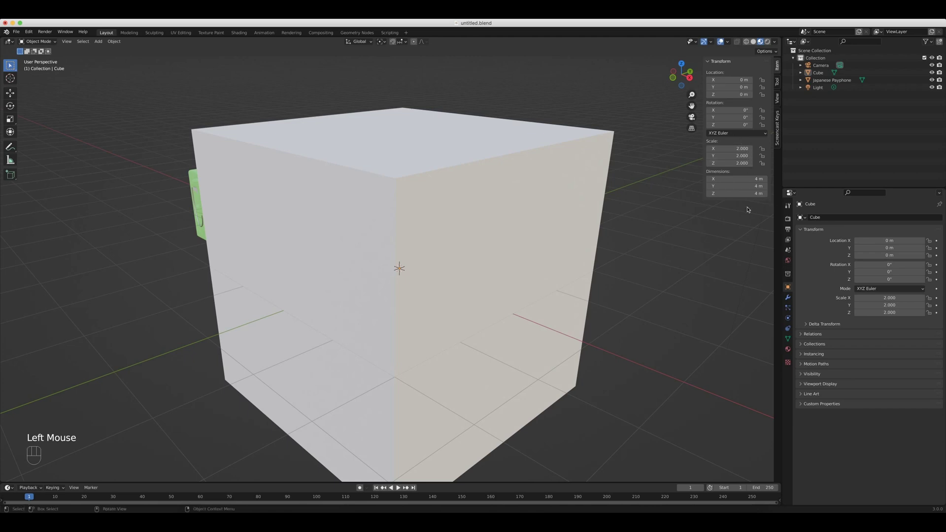
# Set the cube's X, Y and Z scale values to 0.5 all at once
pyautogui.moveTo(738, 148); pyautogui.dragTo(728, 138)
pyautogui.press('BackSpace')
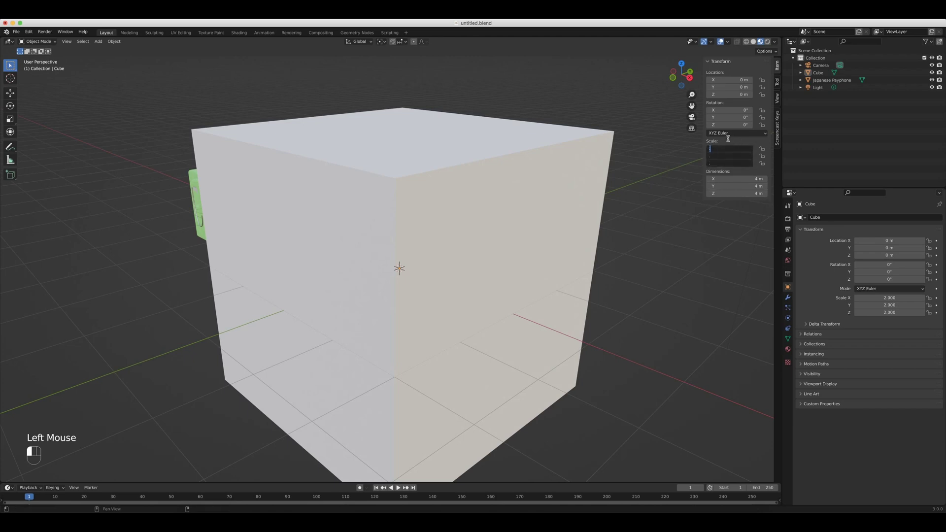
pyautogui.write('.5')
pyautogui.press('Return')
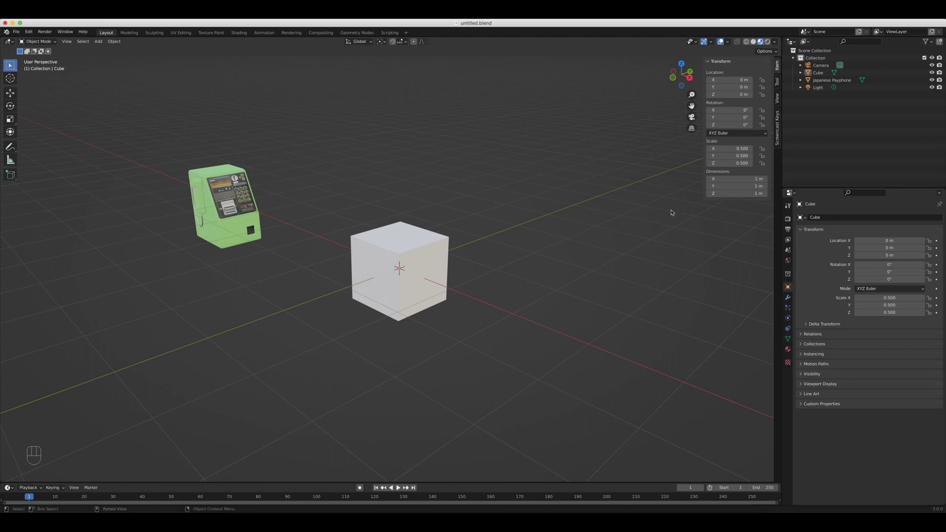
# Select the cube and apply its scale
pyautogui.doubleClick(528, 268)
pyautogui.click(406, 249)
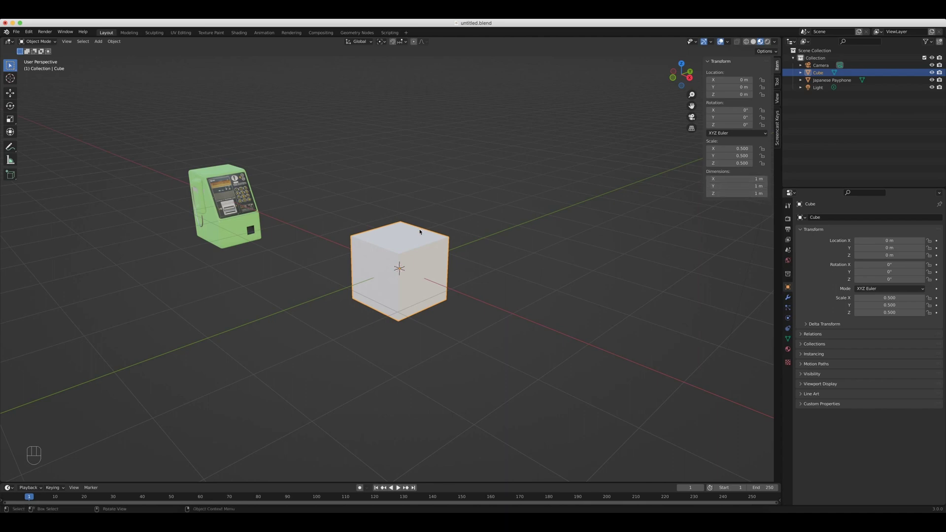
pyautogui.click(408, 250)
pyautogui.hotkey('ctrl', 'a')
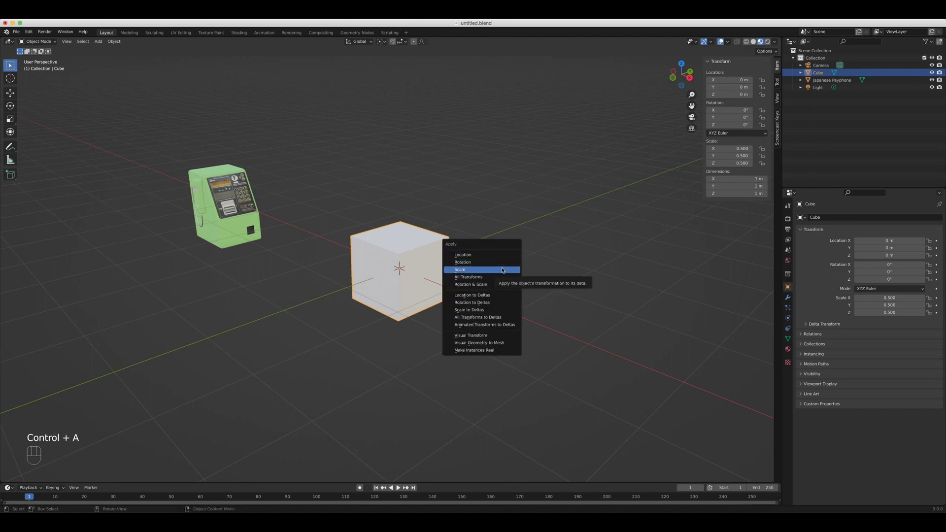
pyautogui.click(503, 269)
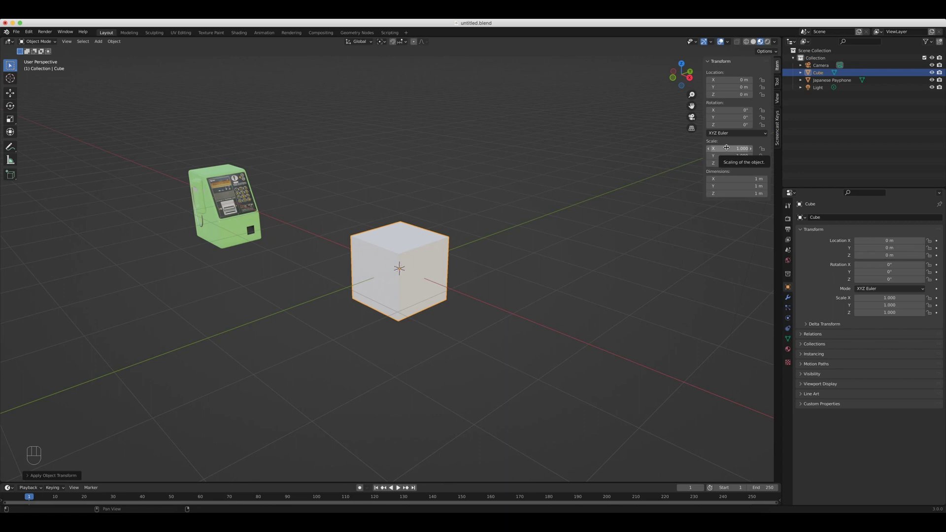
# Scale the cube with the applied transform to 2 on all three axes at once
pyautogui.moveTo(727, 149); pyautogui.dragTo(727, 163)
pyautogui.write('2')
pyautogui.press('Return')
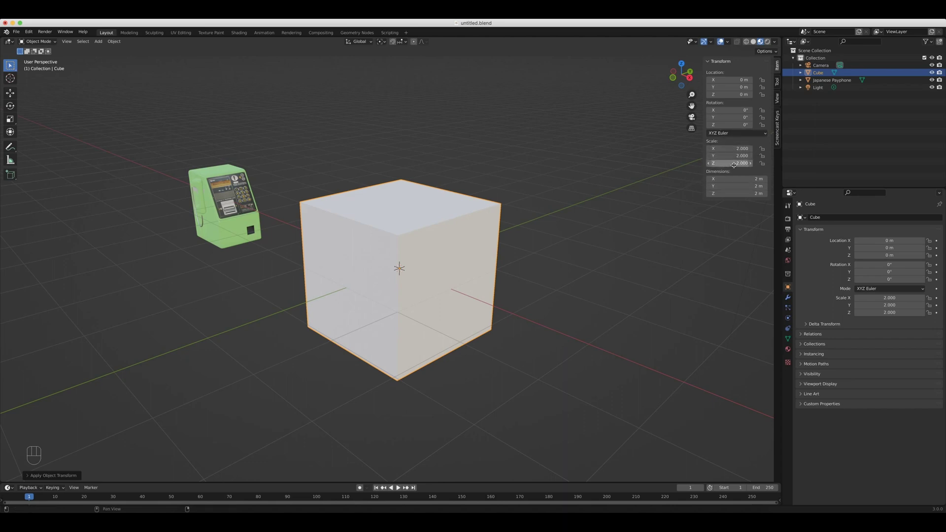
# Set the cube's scale values to 1.235 on all three axes at once
pyautogui.moveTo(731, 148); pyautogui.dragTo(731, 163)
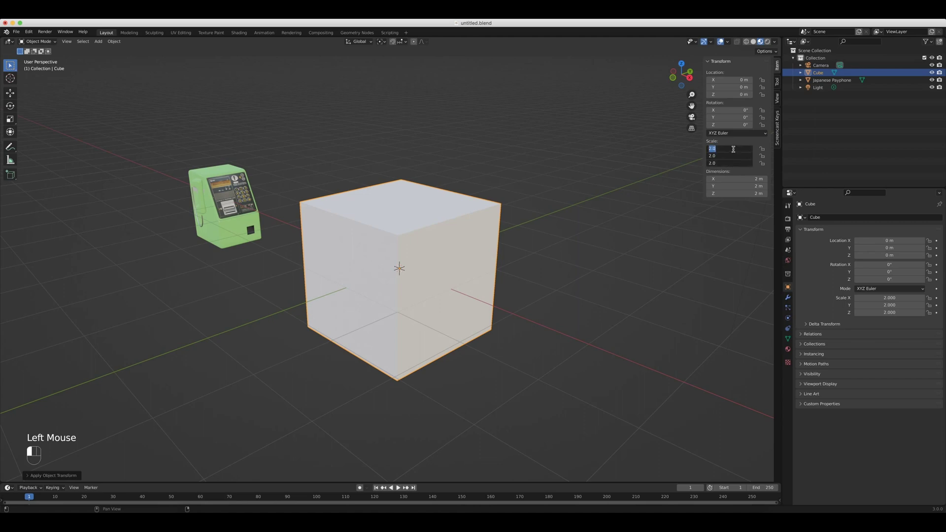
pyautogui.write('1.235')
pyautogui.press('Return')
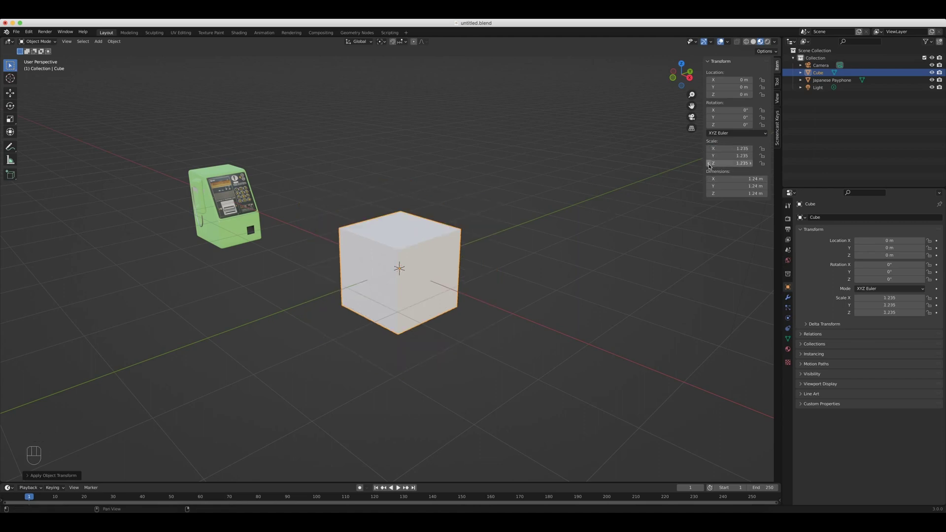
# Return the cube's scale values to 1 on all three axes at once
pyautogui.moveTo(731, 148); pyautogui.dragTo(731, 163)
pyautogui.write('1')
pyautogui.press('Return')
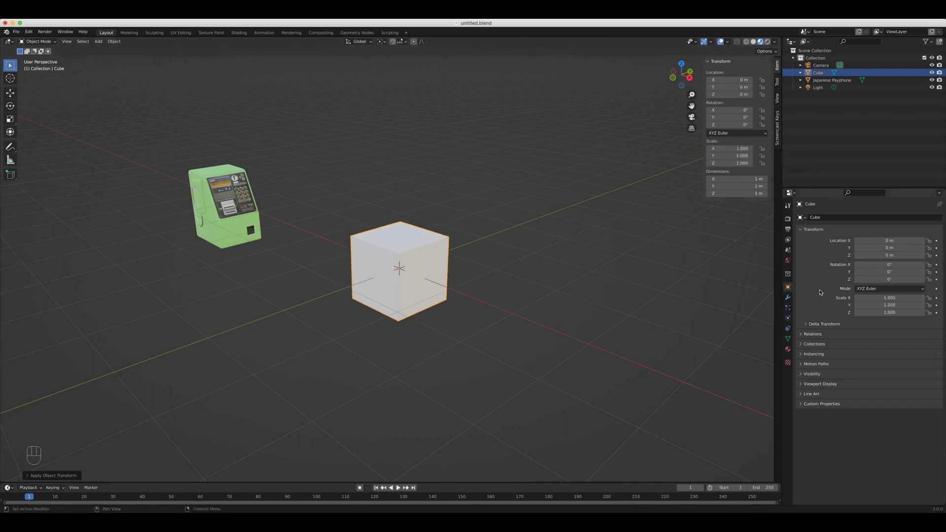
# Show the list of modifiers available for the cube without adding one
pyautogui.click(787, 297)
pyautogui.click(852, 217)
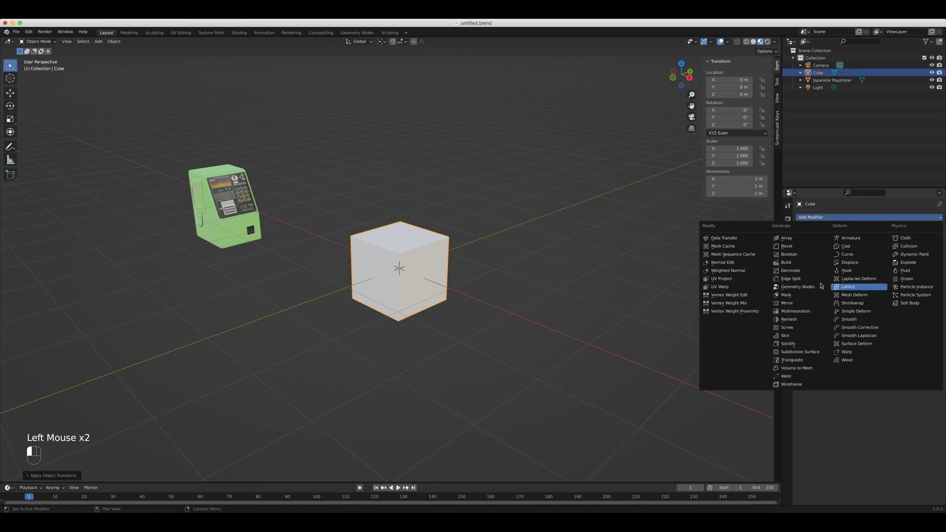
pyautogui.click(527, 201)
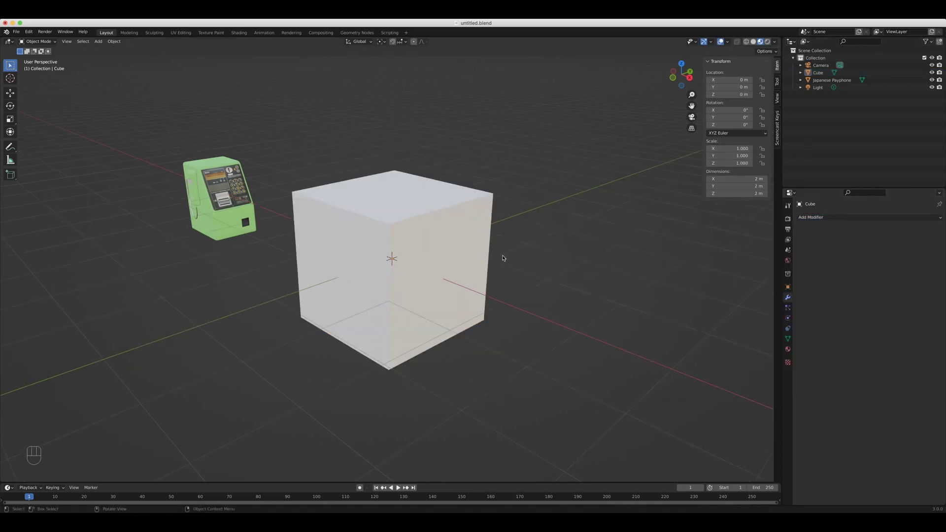
# Select the cube and activate the Scale tool on it
pyautogui.click(462, 236)
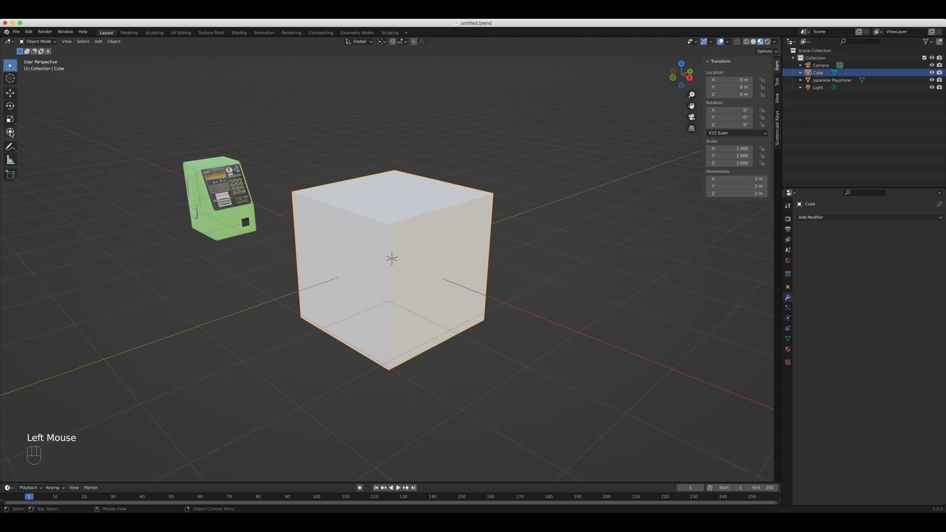
pyautogui.click(10, 118)
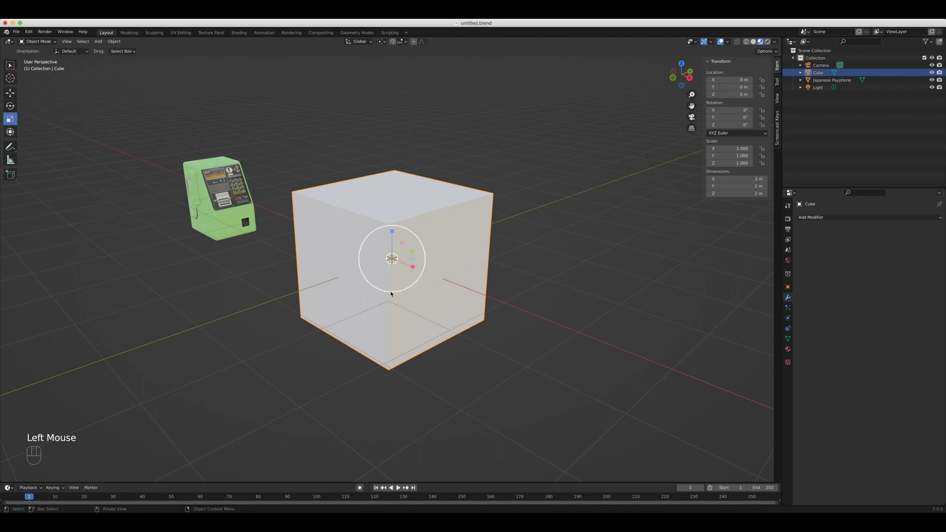
pyautogui.scroll(2, 417, 265)
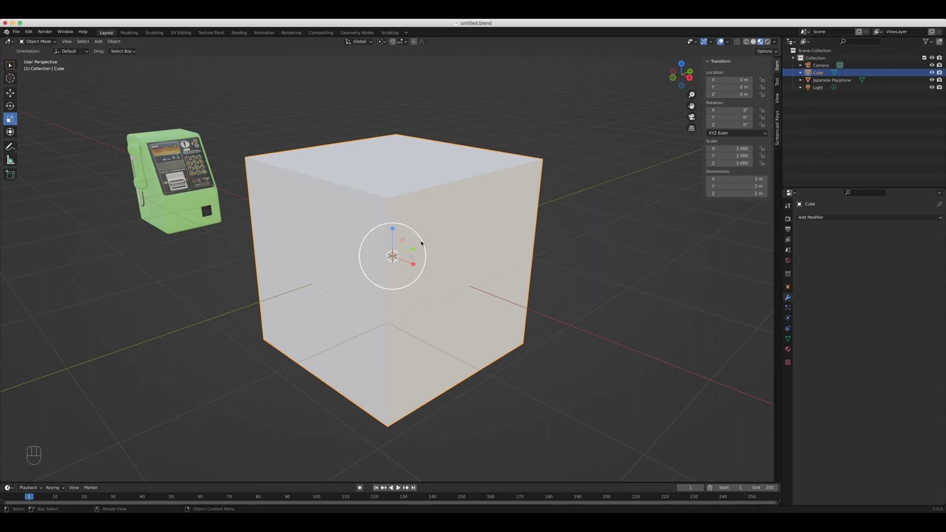
# Try scaling the cube uniformly and along the Z axis with the scale gizmo, undoing each attempt
pyautogui.moveTo(421, 244)
pyautogui.mouseDown()
pyautogui.moveTo(456, 237)
pyautogui.moveTo(411, 250)
pyautogui.moveTo(447, 242)
pyautogui.moveTo(437, 249)
pyautogui.mouseUp()
pyautogui.hotkey('ctrl', 'z')
pyautogui.scroll(1, 400, 261)
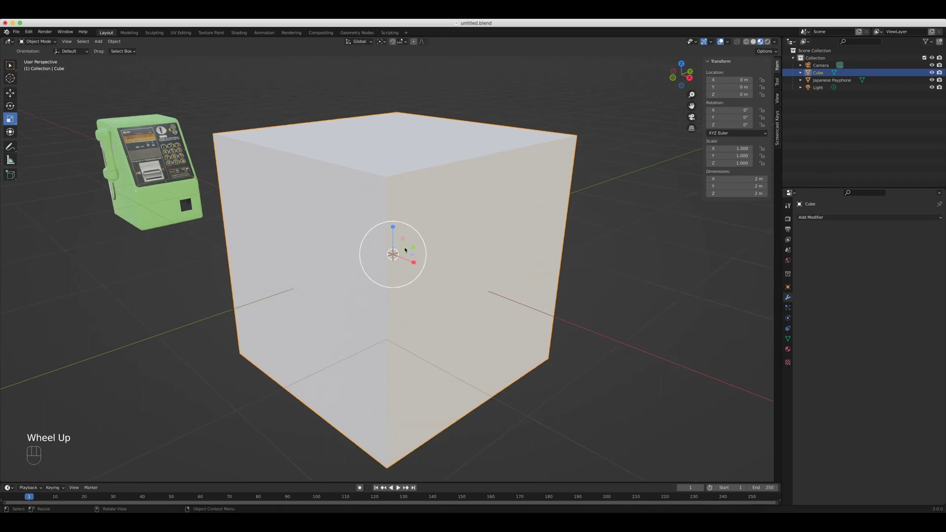
pyautogui.moveTo(394, 237)
pyautogui.mouseDown()
pyautogui.moveTo(392, 211)
pyautogui.moveTo(393, 226)
pyautogui.mouseUp()
pyautogui.hotkey('ctrl', 'z')
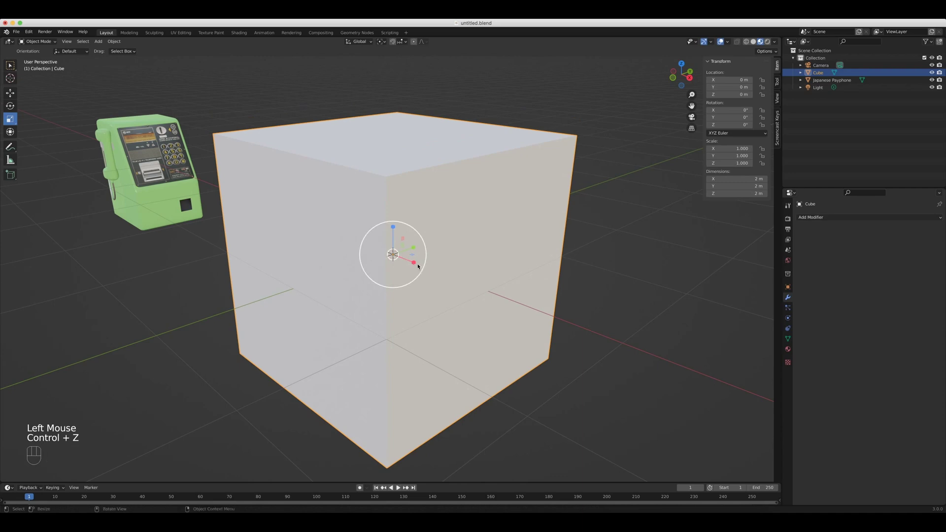
# Try the scale gizmo's X-axis handle and its other axis and plane handles on the cube, undoing each change
pyautogui.moveTo(416, 261)
pyautogui.mouseDown()
pyautogui.moveTo(435, 276)
pyautogui.moveTo(411, 262)
pyautogui.moveTo(426, 247)
pyautogui.mouseUp()
pyautogui.hotkey('ctrl', 'z')
pyautogui.hotkey('ctrl', 'z')
pyautogui.moveTo(413, 254)
pyautogui.mouseDown()
pyautogui.moveTo(437, 255)
pyautogui.moveTo(424, 257)
pyautogui.mouseUp()
pyautogui.hotkey('ctrl', 'z')
pyautogui.moveTo(414, 249)
pyautogui.mouseDown()
pyautogui.moveTo(467, 238)
pyautogui.moveTo(405, 256)
pyautogui.moveTo(458, 243)
pyautogui.moveTo(421, 252)
pyautogui.mouseUp()
pyautogui.hotkey('ctrl', 'z')
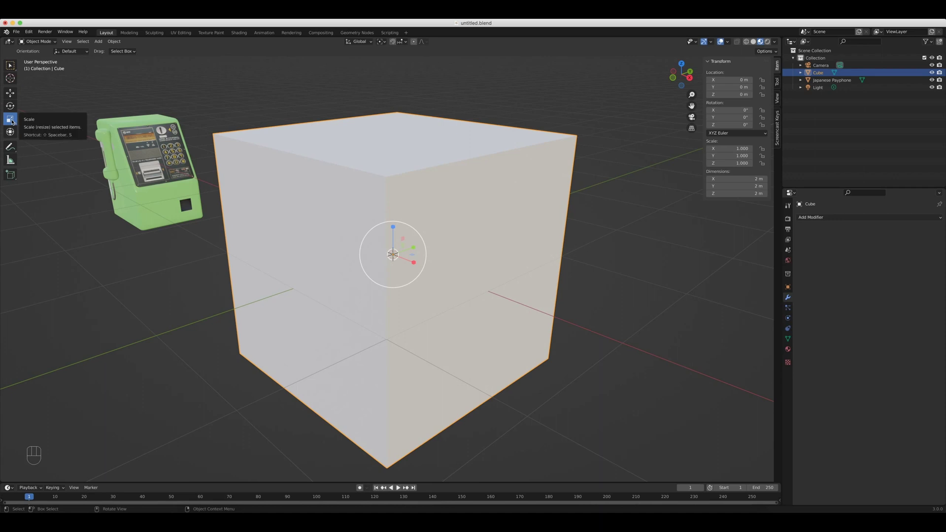
# Switch from the Scale tool to the Scale Cage tool for the selected cube
pyautogui.click(11, 120)
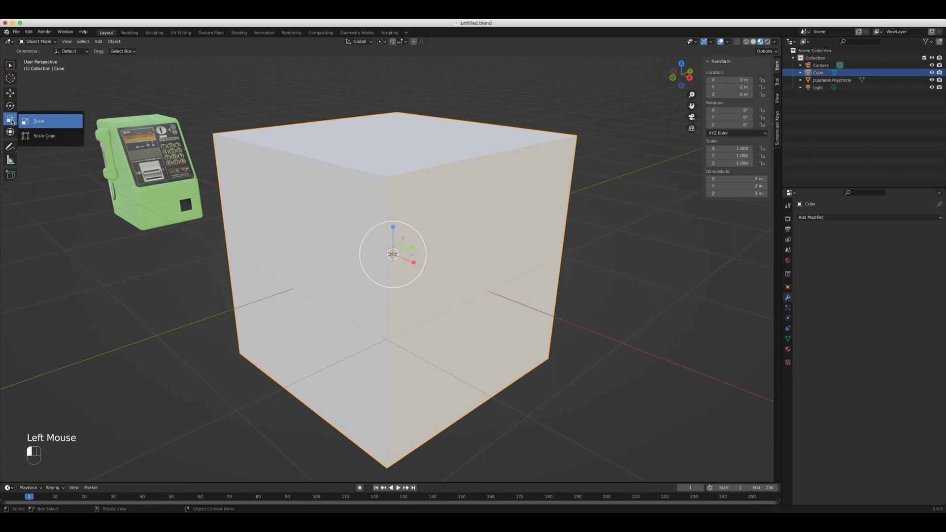
pyautogui.click(55, 141)
pyautogui.scroll(-2, 409, 279)
pyautogui.moveTo(409, 279); pyautogui.dragTo(432, 225, button='middle')
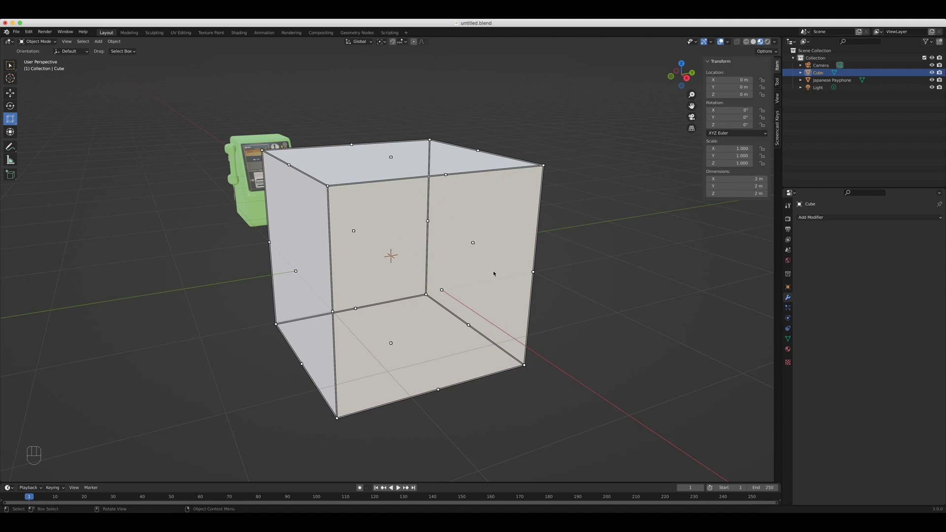
pyautogui.moveTo(494, 273); pyautogui.dragTo(378, 261, button='middle')
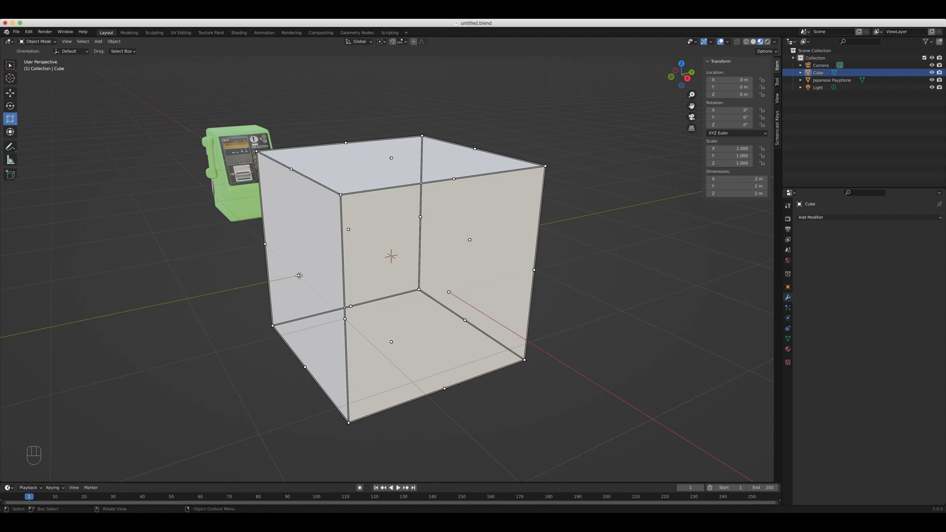
# Try scaling the cube from a side face point and from an upper corner of the scale cage, reverting both attempts
pyautogui.moveTo(298, 275); pyautogui.dragTo(246, 302)
pyautogui.hotkey('ctrl', 'z')
pyautogui.moveTo(422, 135); pyautogui.dragTo(500, 148)
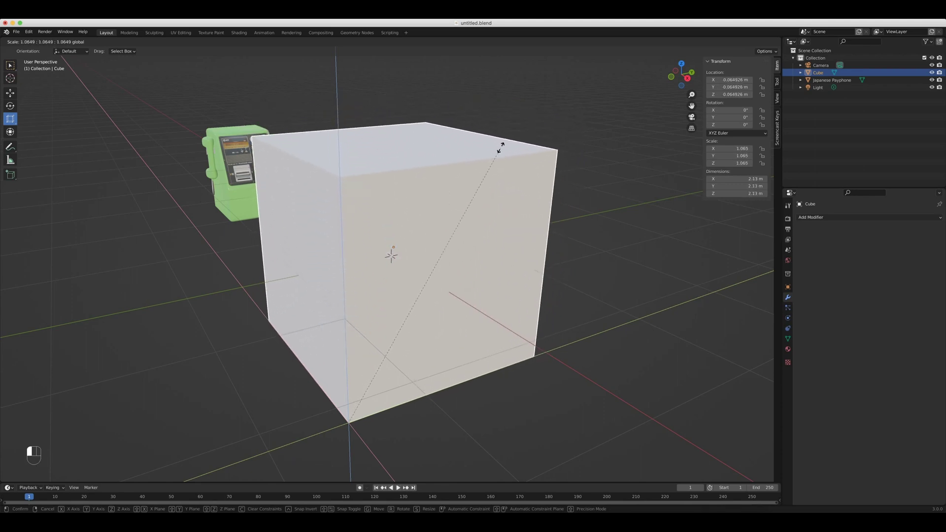
pyautogui.press('Escape')
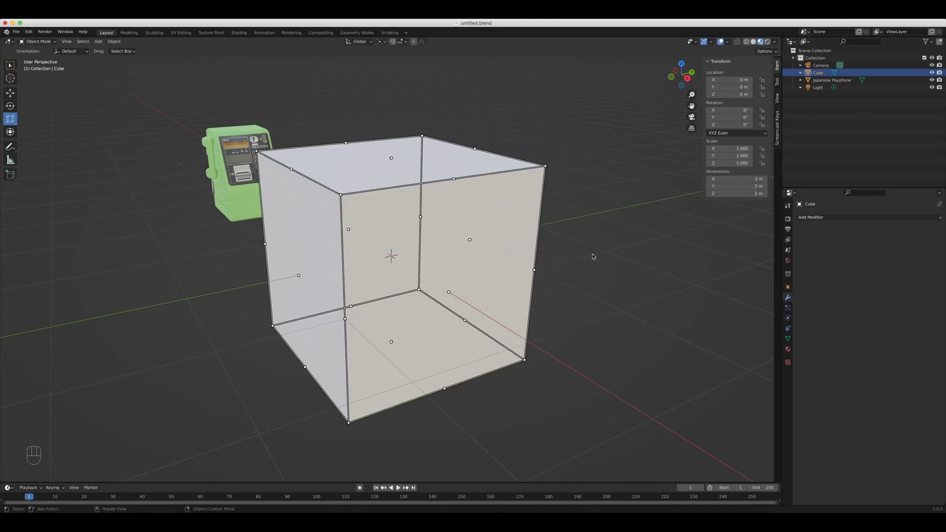
# Enter Edit Mode on the cube, activate Scale Cage for the selected face, and select that face's upper edge in edge mode
pyautogui.press('Tab')
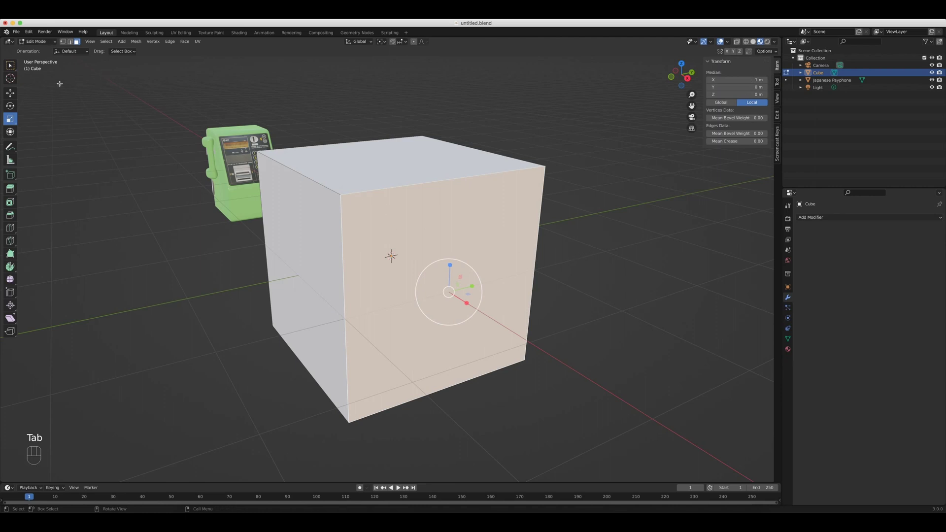
pyautogui.moveTo(10, 119); pyautogui.dragTo(34, 134)
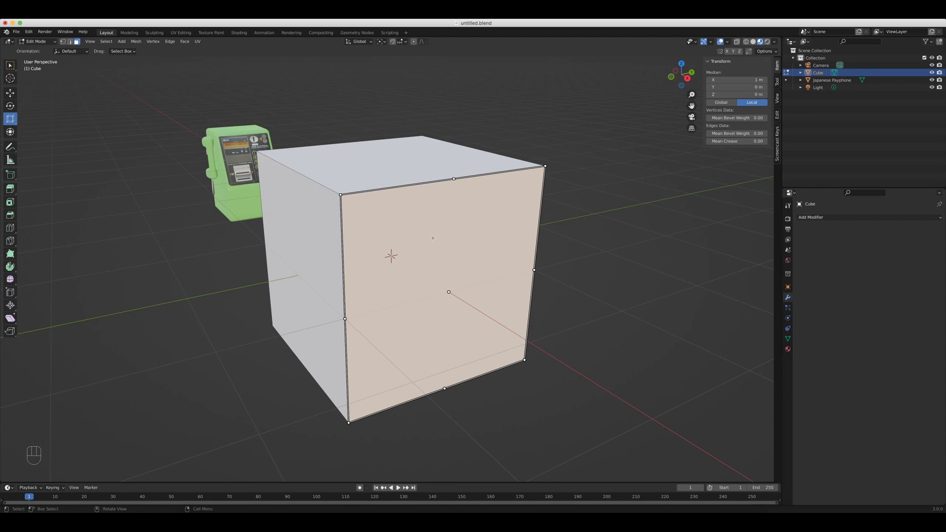
pyautogui.press('2')
pyautogui.click(430, 181)
# Switch to vertex selection, pick the cube's near upper corner vertex, and box-select vertices of the top face
pyautogui.press('1')
pyautogui.doubleClick(362, 222)
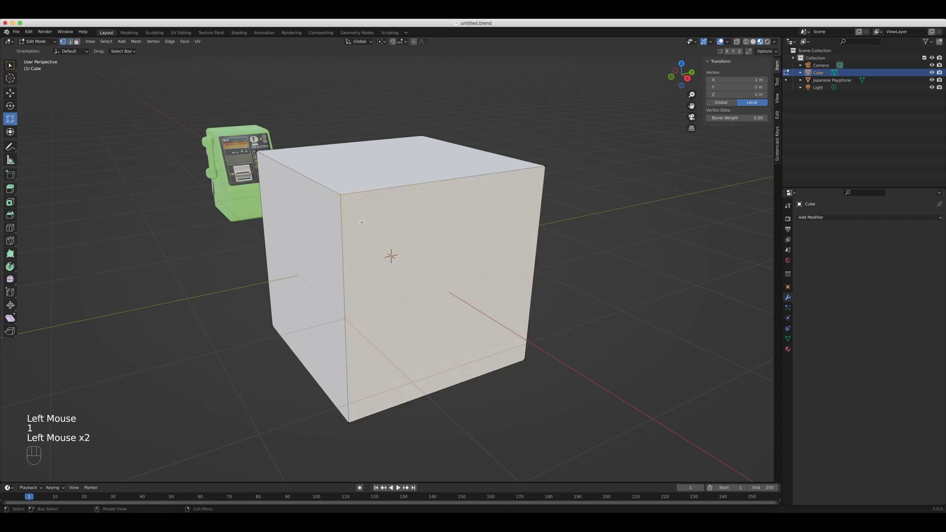
pyautogui.moveTo(272, 87); pyautogui.dragTo(534, 231)
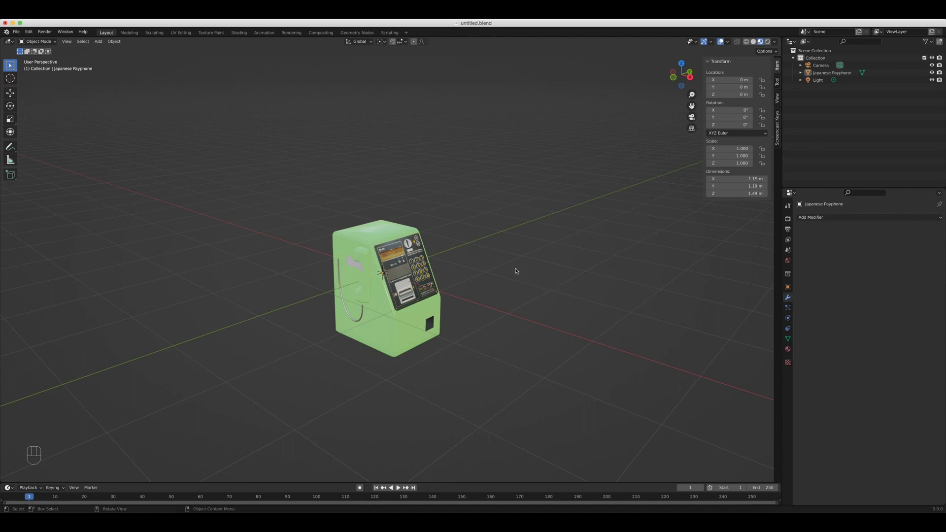
pyautogui.moveTo(517, 270); pyautogui.dragTo(509, 228, button='middle')
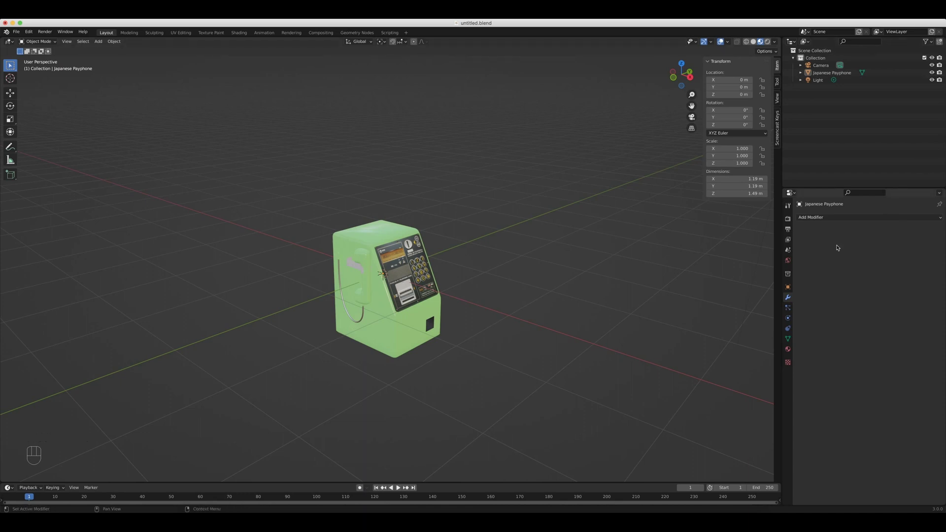